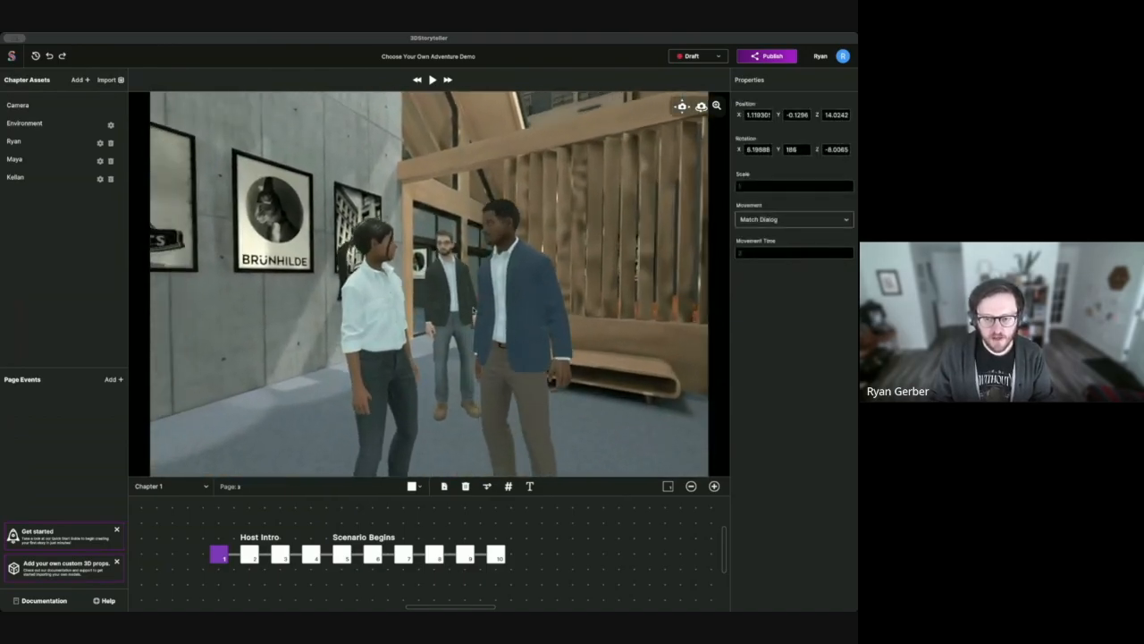
Step: Move the camera from the group shot past the student and professor to a close shot of the bearded host
{"action": "scroll", "coordinate": [476, 315], "scroll_direction": "up", "scroll_amount": 3}
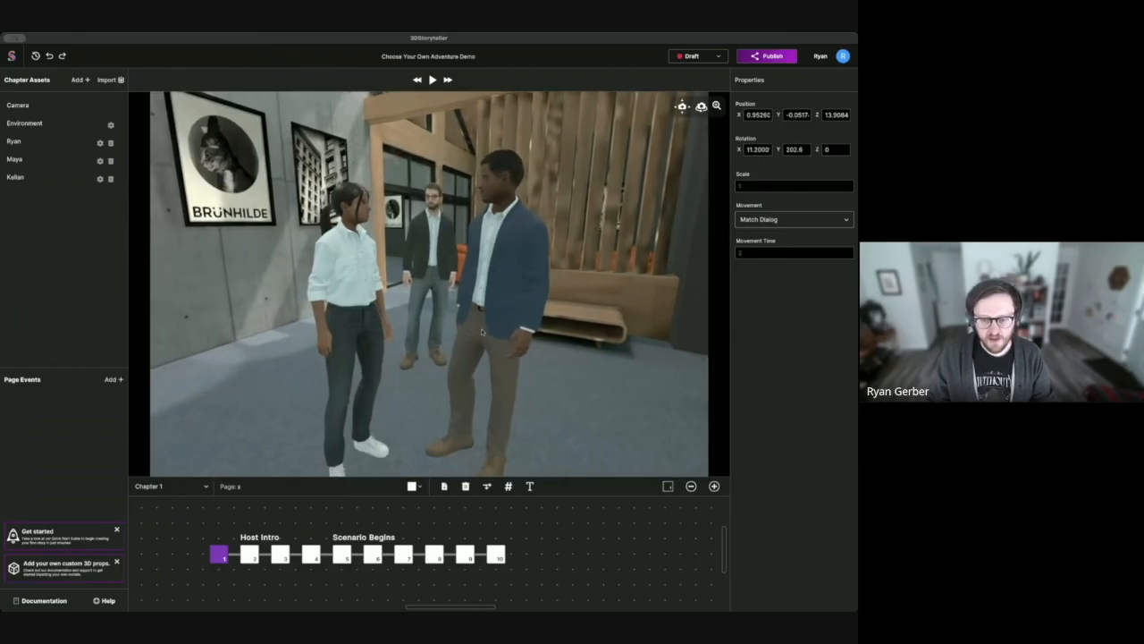
{"action": "scroll", "coordinate": [481, 314], "scroll_direction": "up", "scroll_amount": 3}
{"action": "scroll", "coordinate": [485, 301], "scroll_direction": "up", "scroll_amount": 5}
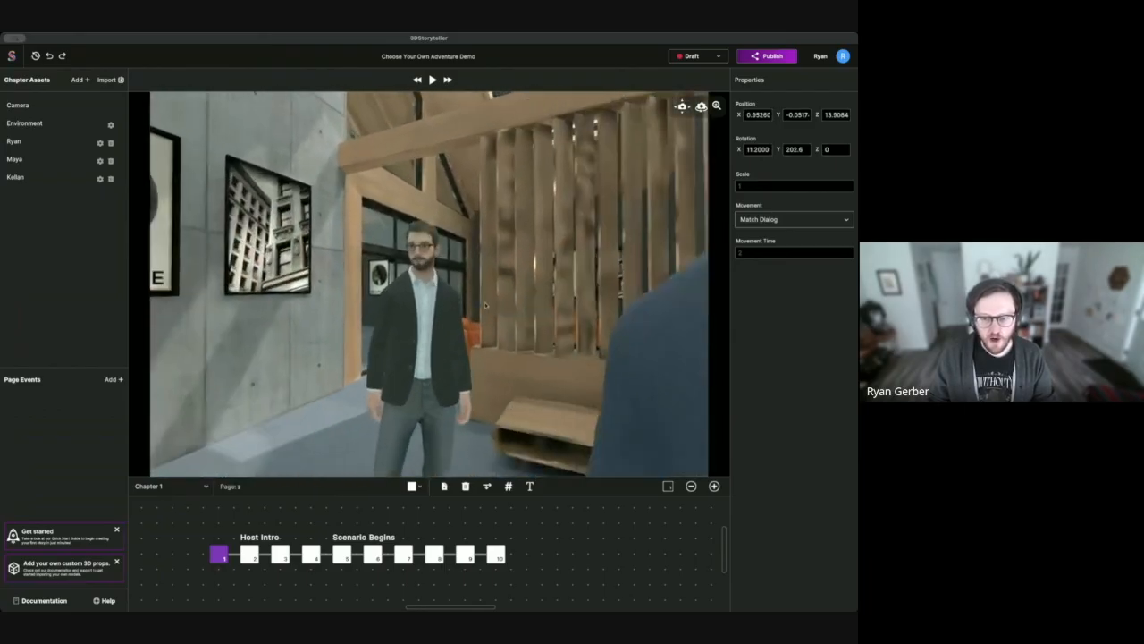
{"action": "scroll", "coordinate": [486, 303], "scroll_direction": "up", "scroll_amount": 2}
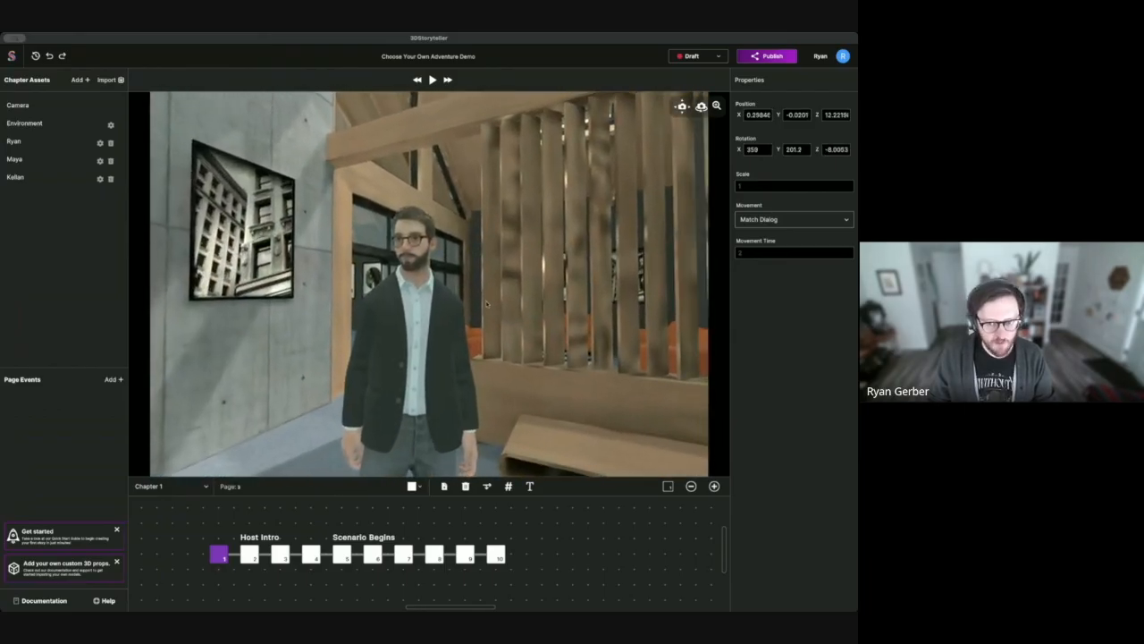
{"action": "scroll", "coordinate": [485, 300], "scroll_direction": "down", "scroll_amount": 5}
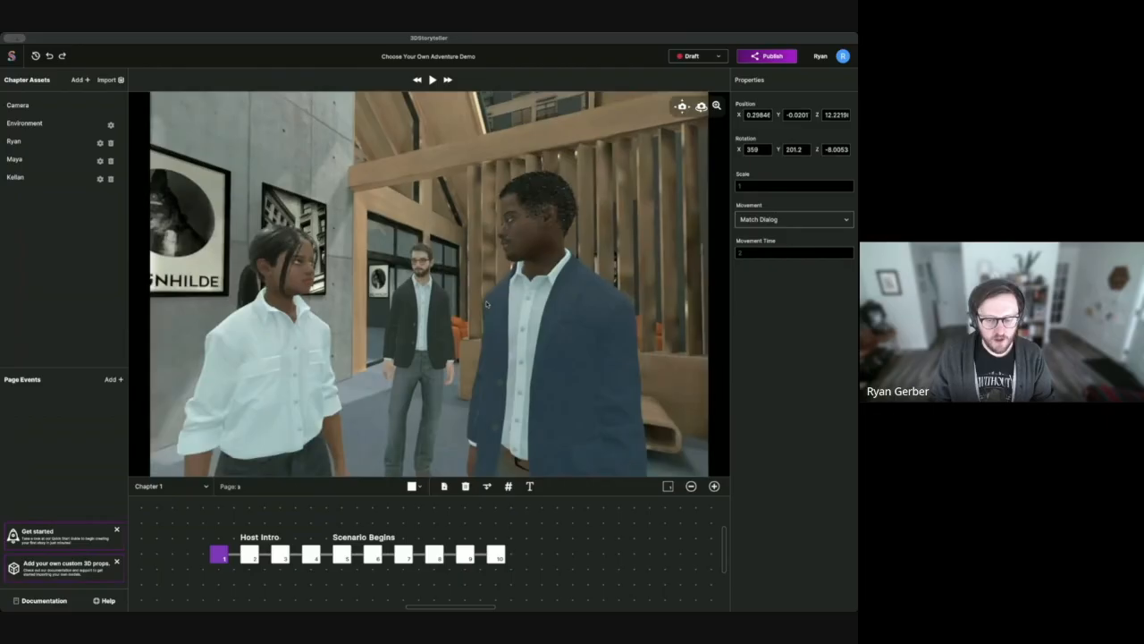
{"action": "scroll", "coordinate": [472, 303], "scroll_direction": "up", "scroll_amount": 3}
{"action": "mouse_move", "coordinate": [487, 304]}
{"action": "left_mouse_down"}
{"action": "mouse_move", "coordinate": [472, 303]}
{"action": "mouse_move", "coordinate": [515, 302]}
{"action": "mouse_move", "coordinate": [490, 301]}
{"action": "left_mouse_up"}
{"action": "scroll", "coordinate": [490, 301], "scroll_direction": "up", "scroll_amount": 2}
{"action": "scroll", "coordinate": [492, 302], "scroll_direction": "up", "scroll_amount": 5}
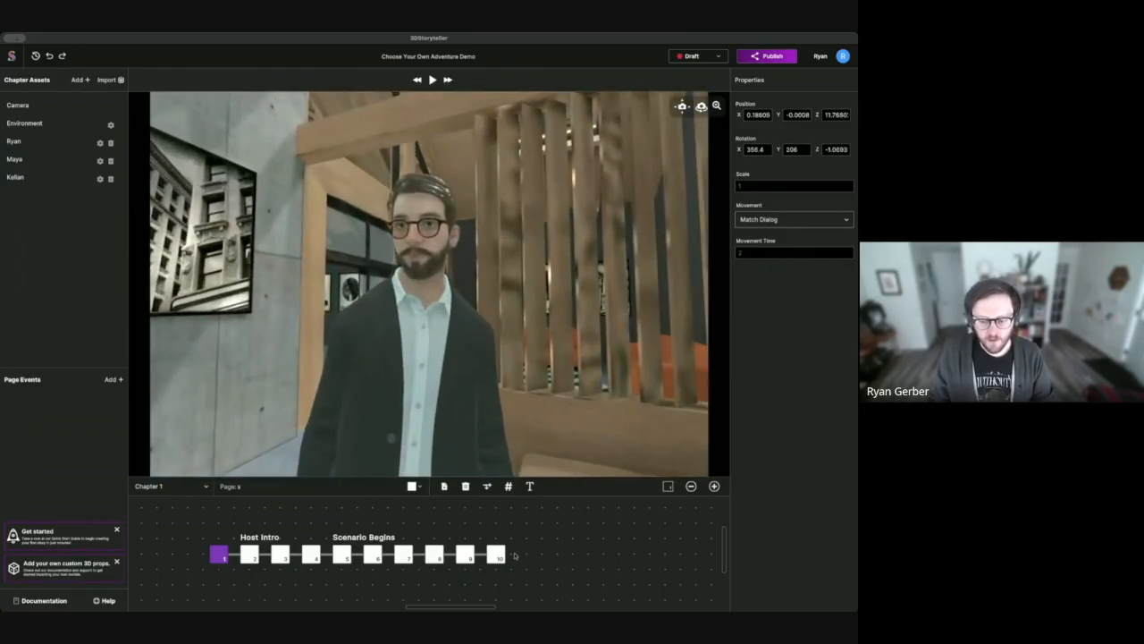
Step: Delete page 10 from the end of the chapter timeline and play the story from the home page
{"action": "left_click", "coordinate": [494, 555]}
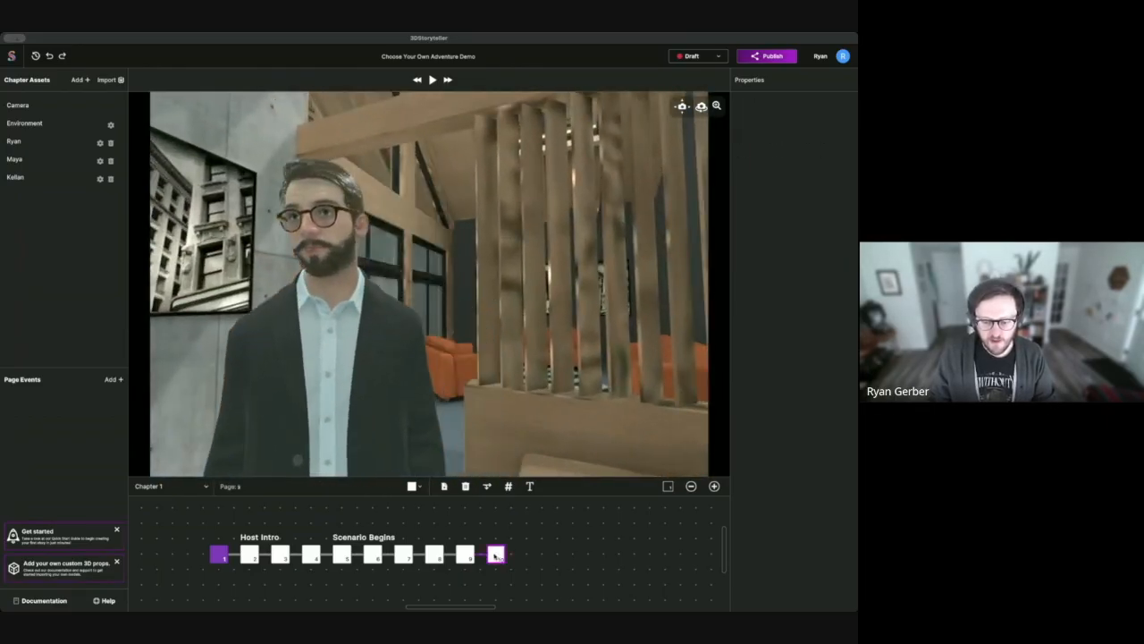
{"action": "left_click", "coordinate": [465, 486]}
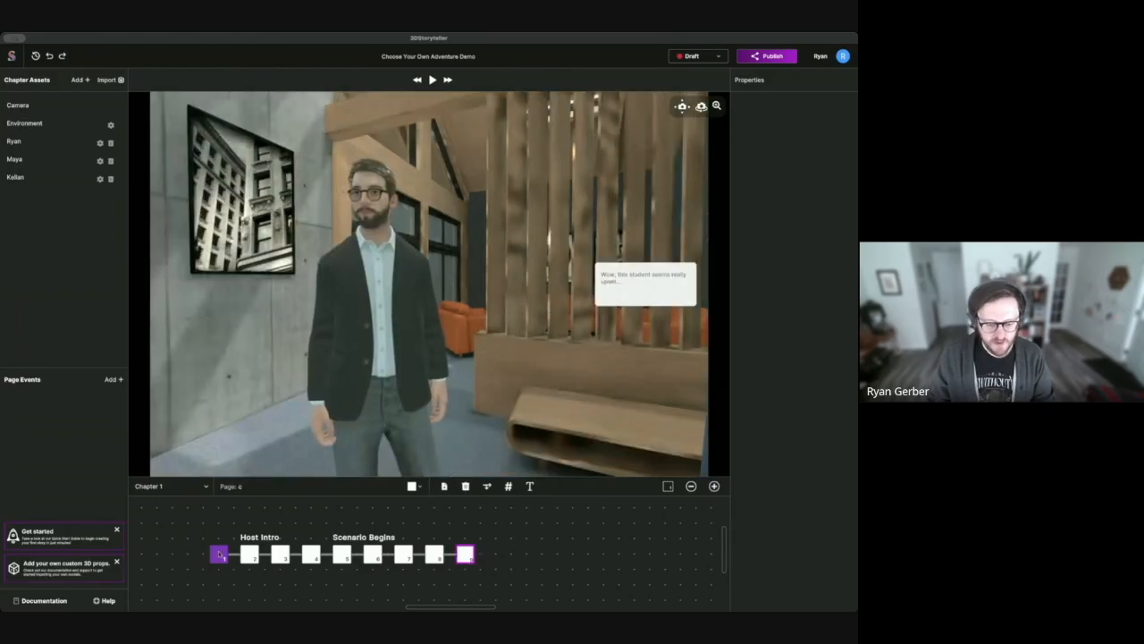
{"action": "mouse_move", "coordinate": [220, 554]}
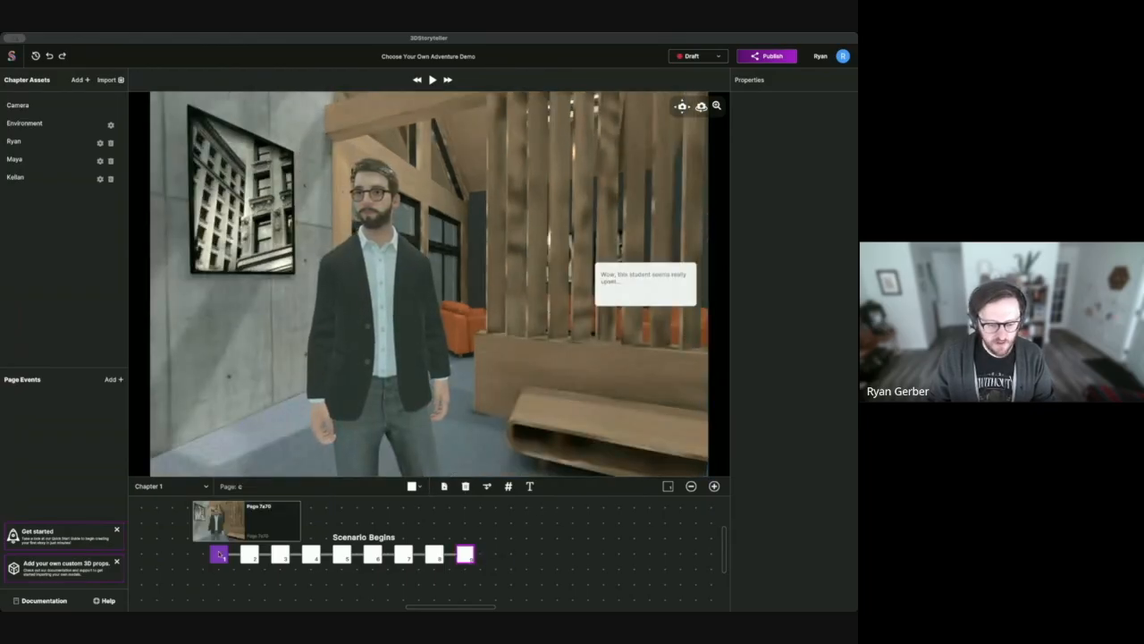
{"action": "left_click", "coordinate": [668, 485]}
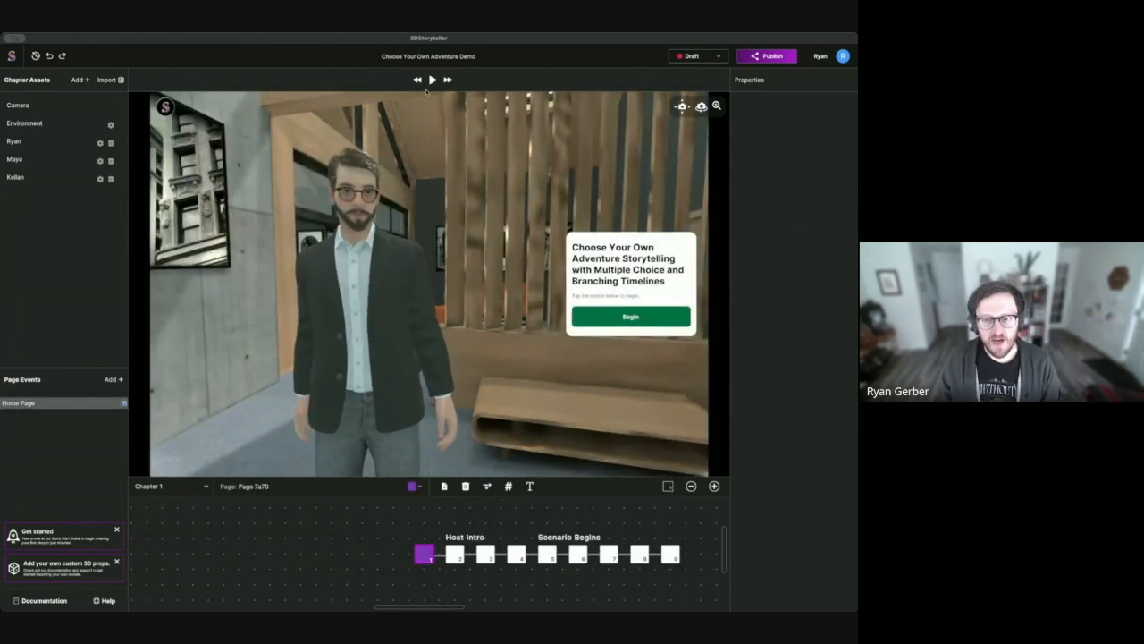
{"action": "left_click", "coordinate": [431, 80]}
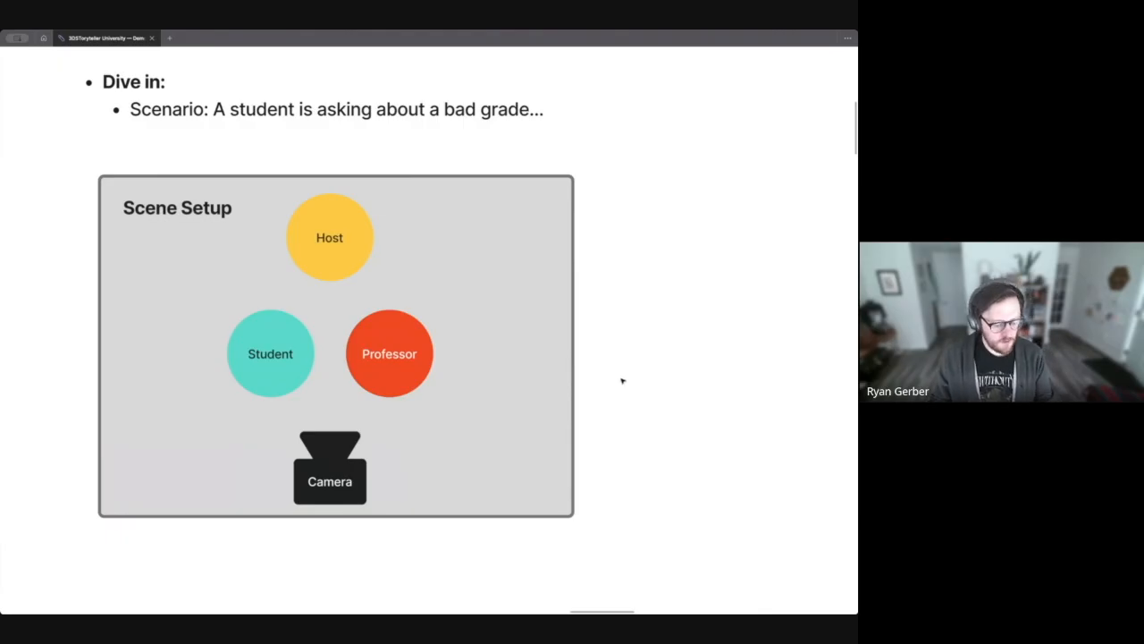
Step: Examine the scene setup diagram and the complete branching story flow on the whiteboard
{"action": "scroll", "coordinate": [623, 381], "scroll_direction": "down", "scroll_amount": 5, "text": "ctrl"}
{"action": "middle_click_drag", "start_coordinate": [682, 386], "coordinate": [418, 187]}
{"action": "scroll", "coordinate": [461, 236], "scroll_direction": "down", "scroll_amount": 3, "text": "ctrl"}
{"action": "scroll", "coordinate": [461, 239], "scroll_direction": "right", "scroll_amount": 4}
{"action": "scroll", "coordinate": [461, 238], "scroll_direction": "down", "scroll_amount": 2}
{"action": "scroll", "coordinate": [549, 271], "scroll_direction": "down", "scroll_amount": 2, "text": "ctrl"}
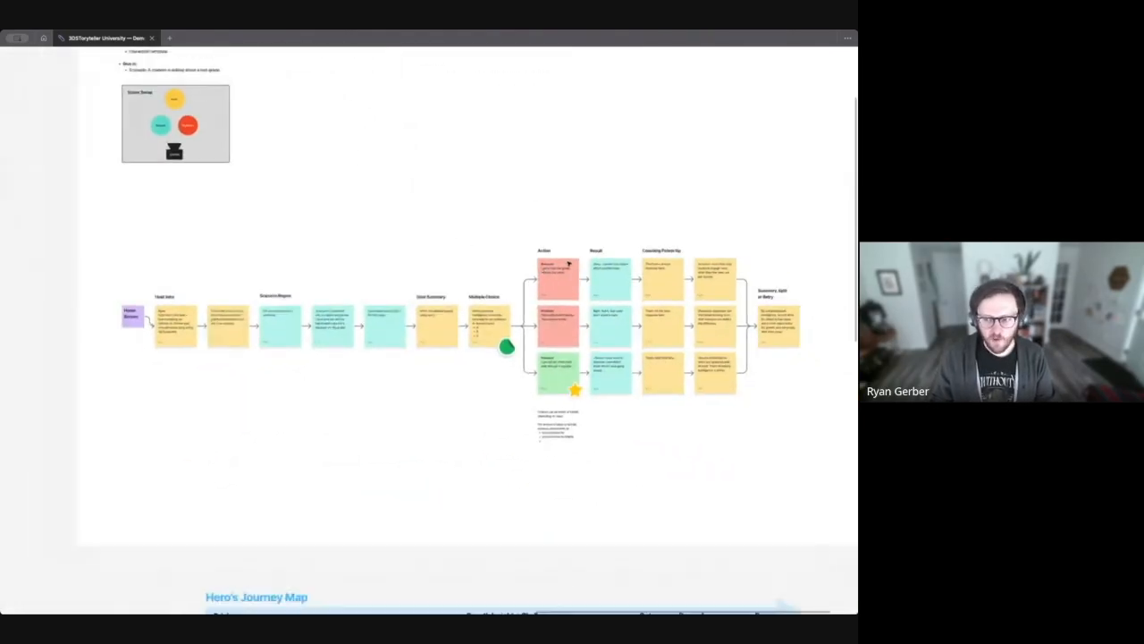
{"action": "middle_click_drag", "start_coordinate": [610, 243], "coordinate": [568, 275]}
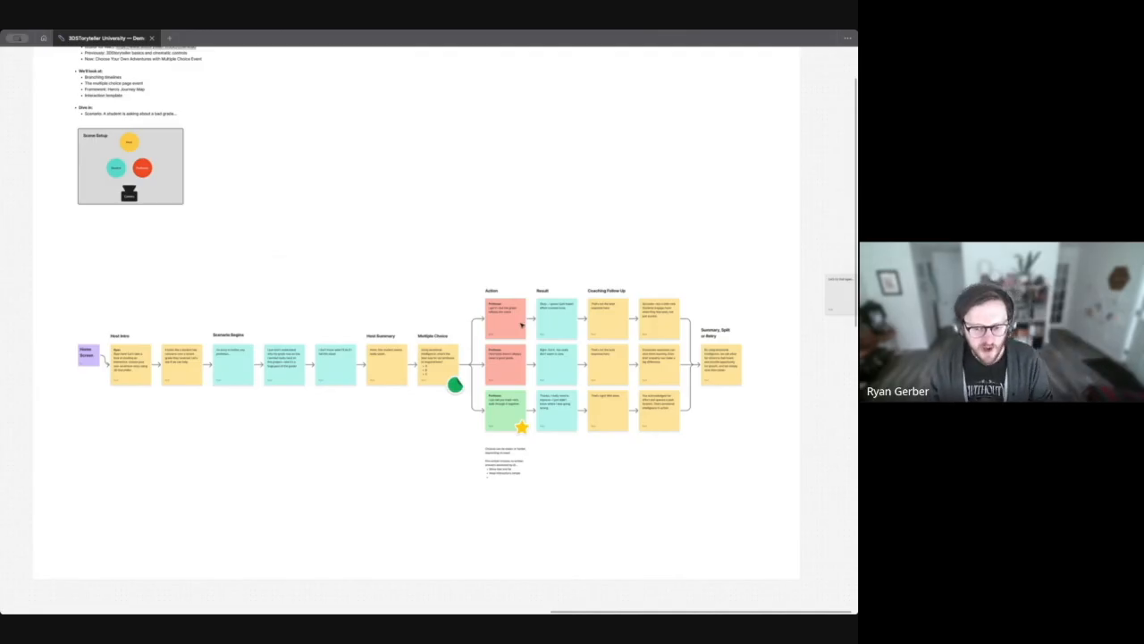
Step: Read the notes from the Home Screen through Host Intro and Scenario Begins to Host Summary
{"action": "scroll", "coordinate": [200, 377], "scroll_direction": "up", "scroll_amount": 10}
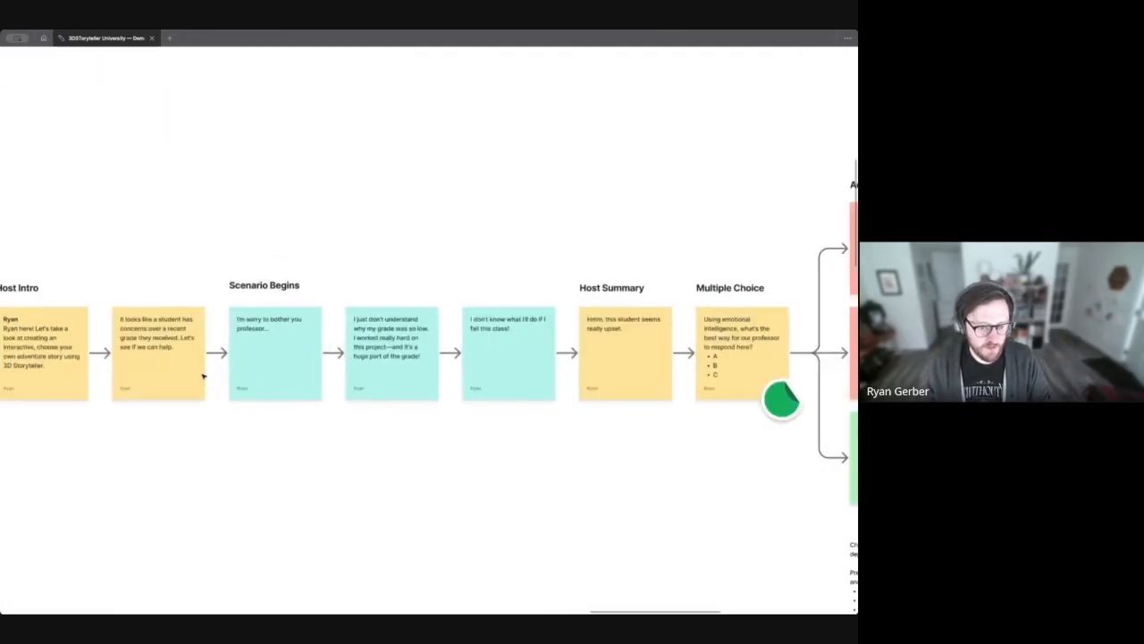
{"action": "left_click_drag", "start_coordinate": [544, 360], "coordinate": [404, 369]}
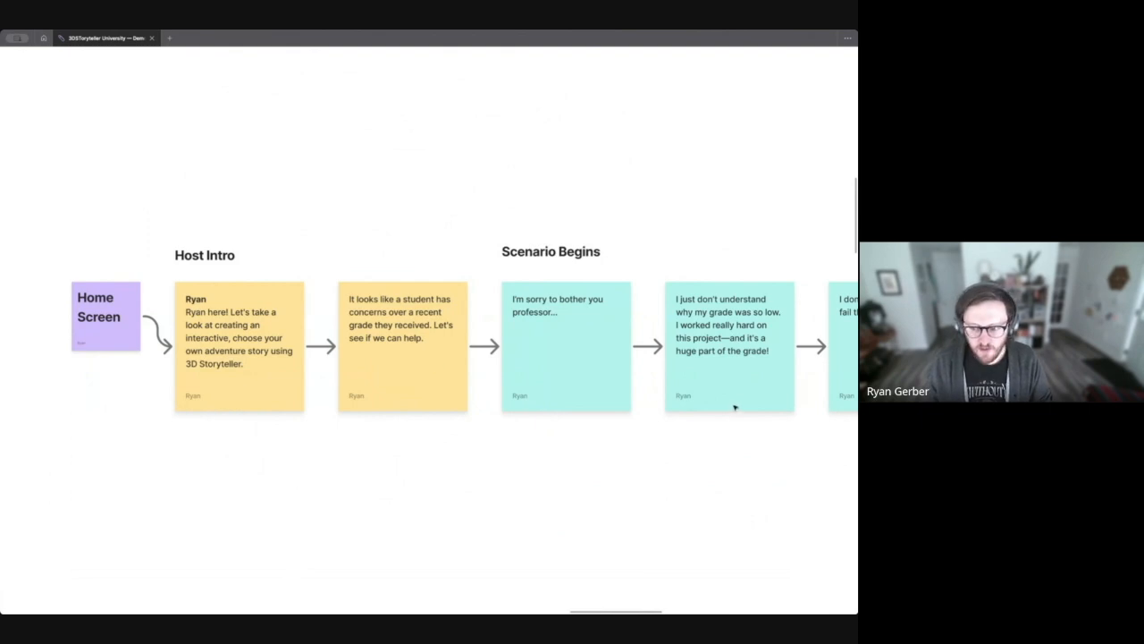
{"action": "left_click_drag", "start_coordinate": [735, 407], "coordinate": [449, 413]}
{"action": "scroll", "coordinate": [664, 403], "scroll_direction": "down", "scroll_amount": 5}
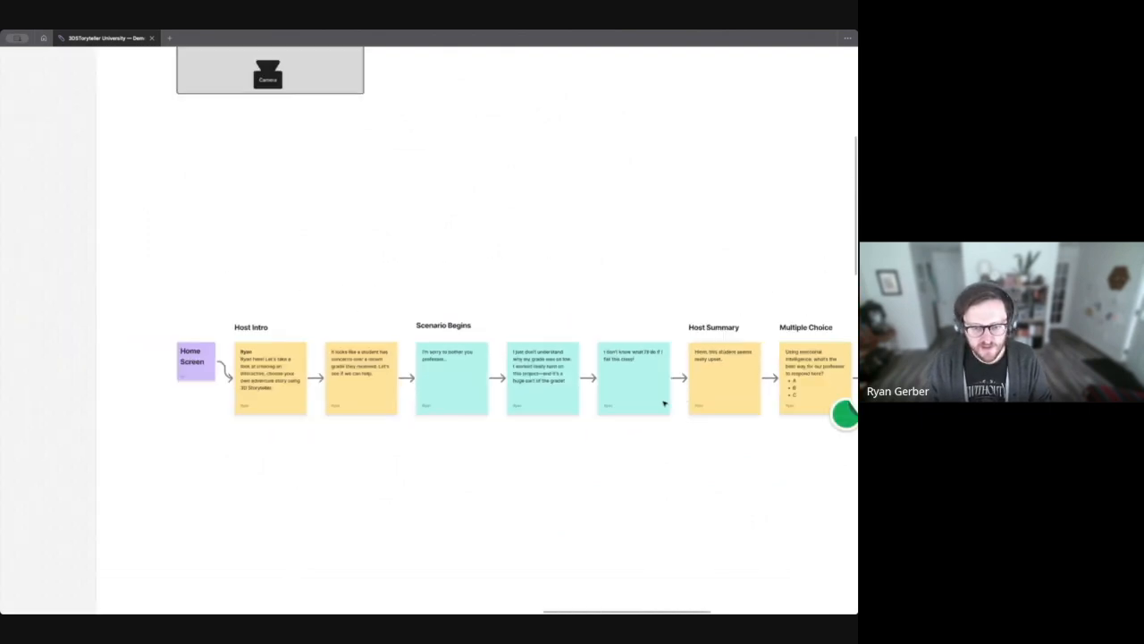
{"action": "scroll", "coordinate": [738, 388], "scroll_direction": "down", "scroll_amount": 3}
{"action": "left_click_drag", "start_coordinate": [715, 376], "coordinate": [439, 369]}
{"action": "scroll", "coordinate": [440, 369], "scroll_direction": "down", "scroll_amount": 2}
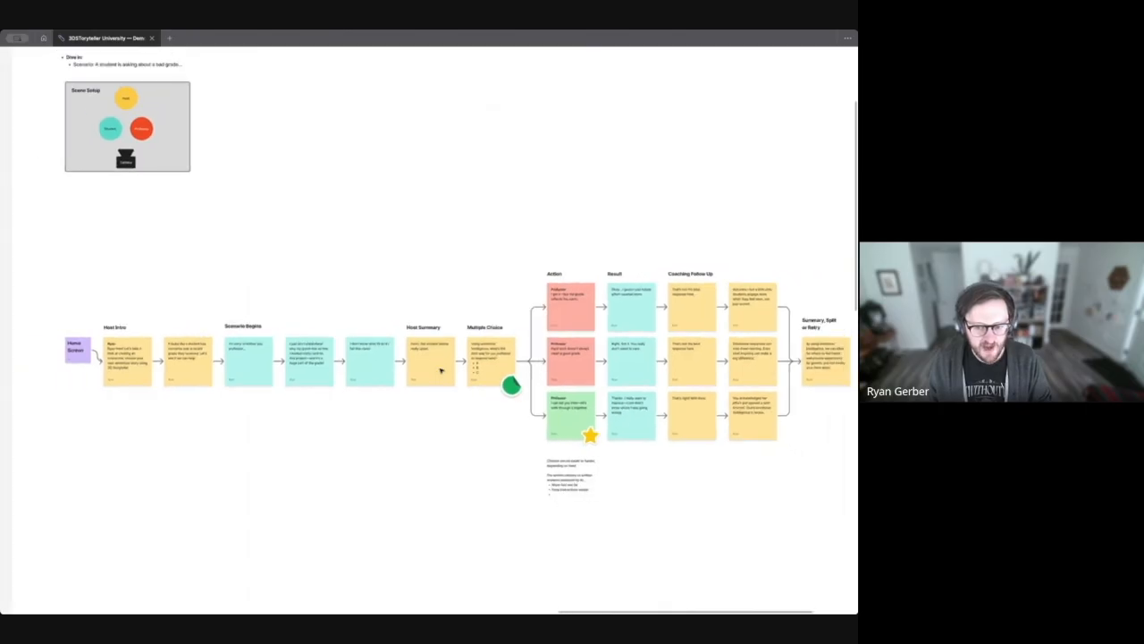
Step: Follow the Multiple Choice note through its three Action, Result and Coaching Follow Up branches to the final summary
{"action": "scroll", "coordinate": [247, 429], "scroll_direction": "right", "scroll_amount": 1}
{"action": "scroll", "coordinate": [247, 428], "scroll_direction": "right", "scroll_amount": 1}
{"action": "left_click", "coordinate": [444, 325]}
{"action": "scroll", "coordinate": [451, 354], "scroll_direction": "up", "scroll_amount": 3}
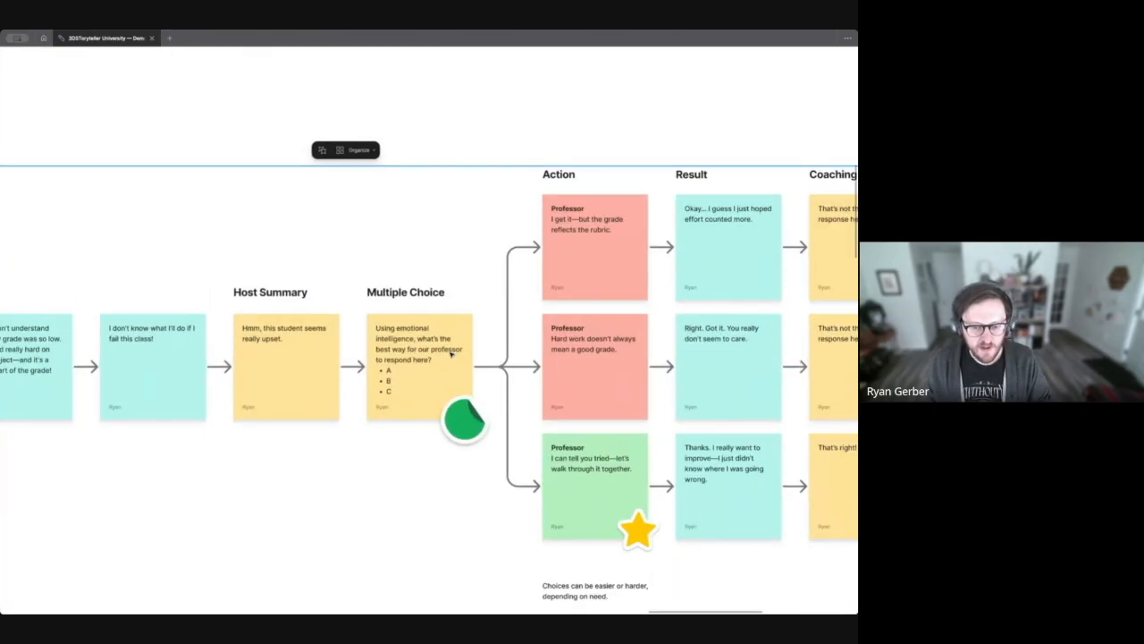
{"action": "middle_click_drag", "start_coordinate": [609, 349], "coordinate": [290, 335]}
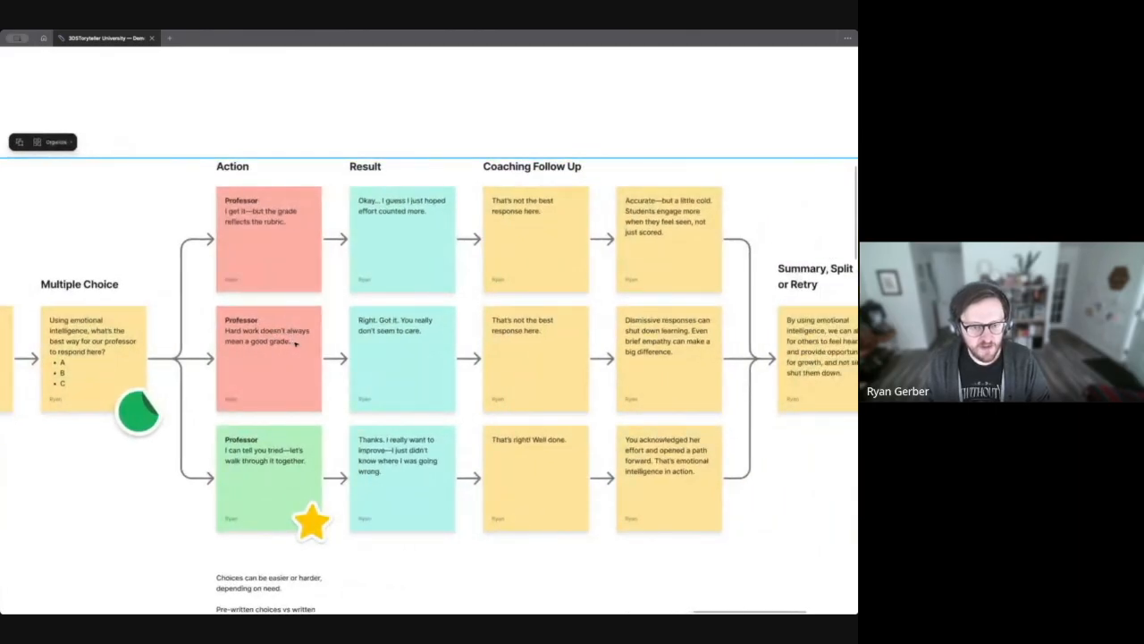
{"action": "middle_click_drag", "start_coordinate": [593, 341], "coordinate": [372, 328]}
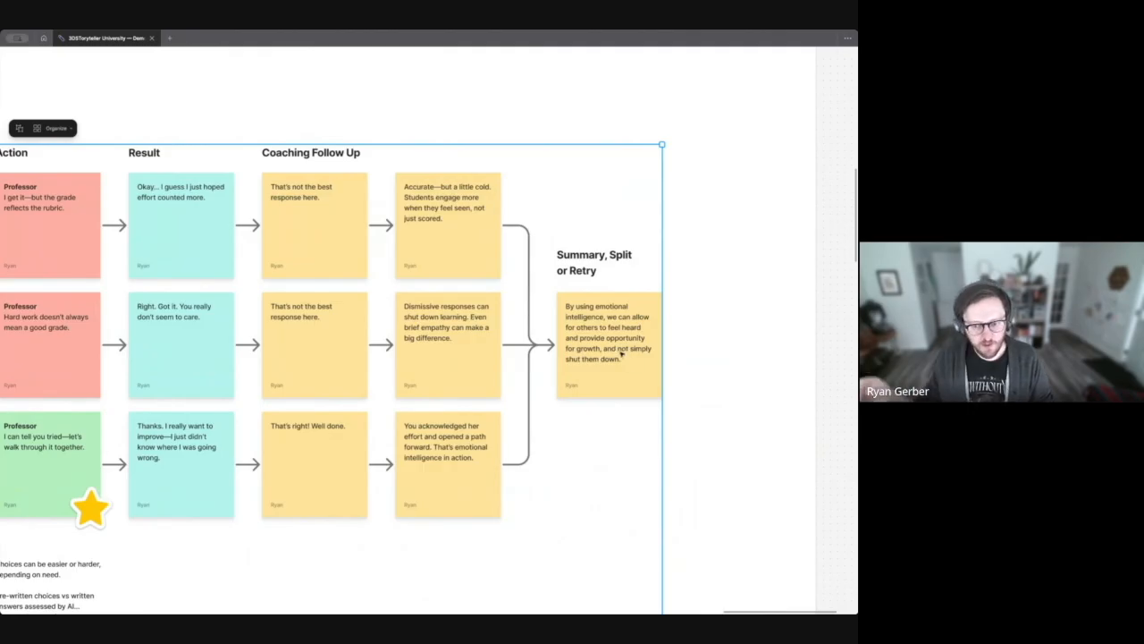
Step: Trace the story flow back to the Home Screen note and review its overall structure again
{"action": "scroll", "coordinate": [304, 334], "scroll_direction": "left", "scroll_amount": 10}
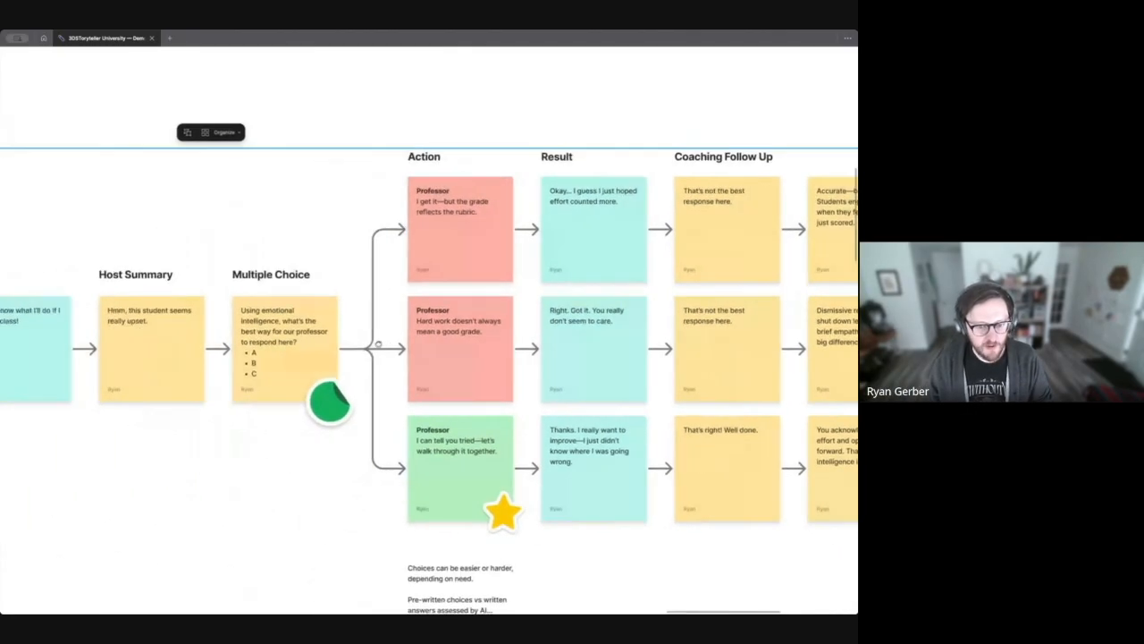
{"action": "scroll", "coordinate": [401, 362], "scroll_direction": "left", "scroll_amount": 10}
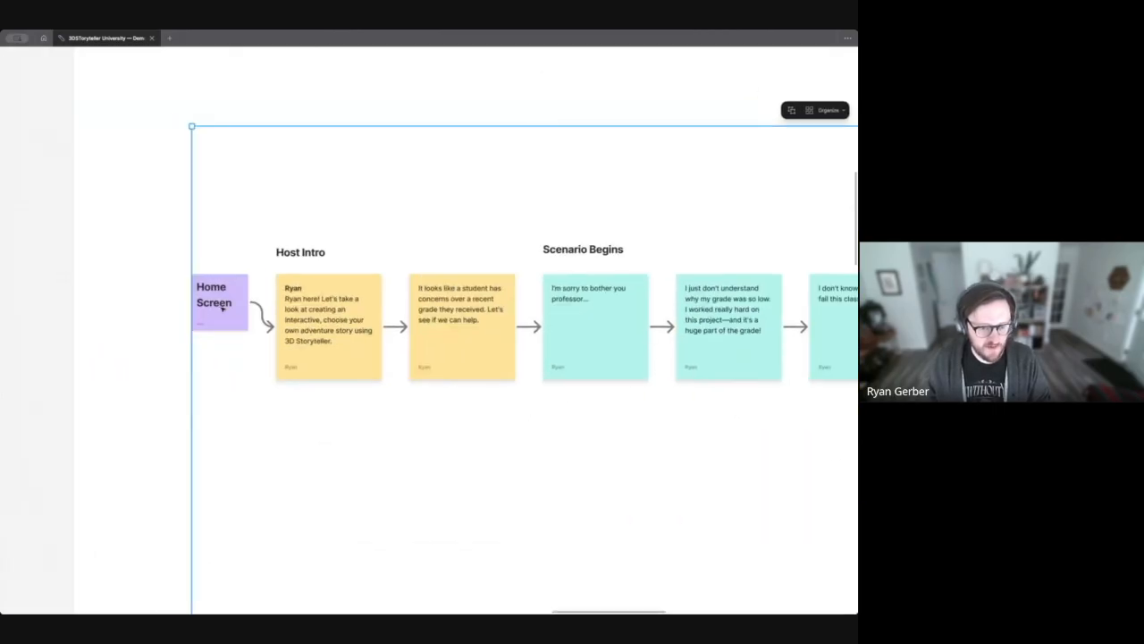
{"action": "middle_click_drag", "start_coordinate": [424, 320], "coordinate": [316, 323]}
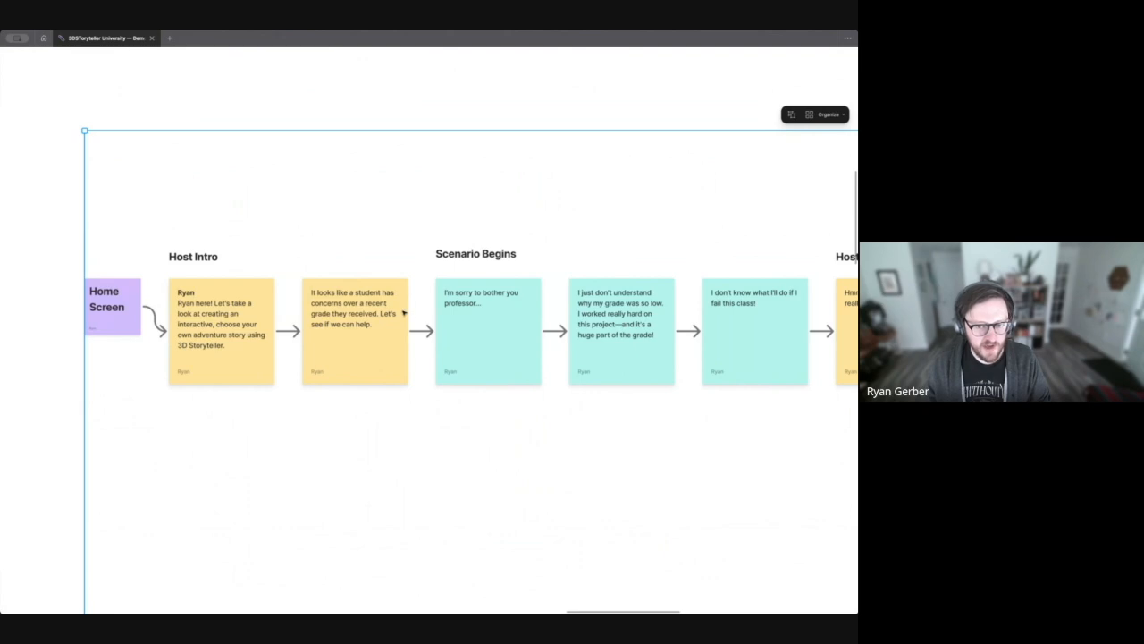
{"action": "scroll", "coordinate": [403, 312], "scroll_direction": "down", "scroll_amount": 5, "text": "ctrl"}
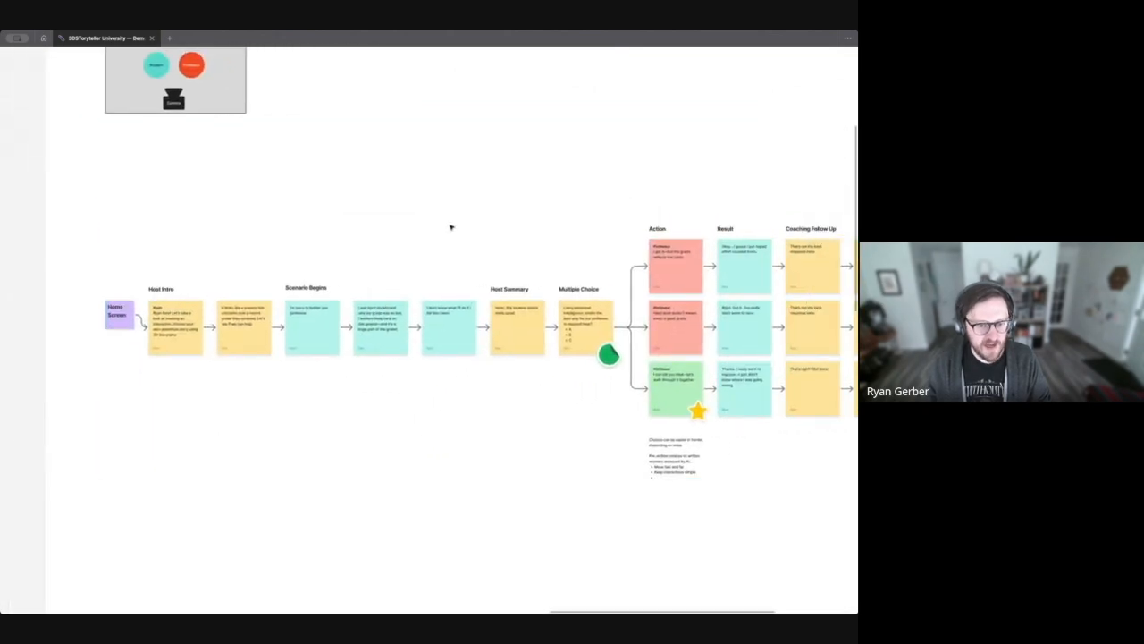
{"action": "middle_click_drag", "start_coordinate": [472, 255], "coordinate": [362, 256]}
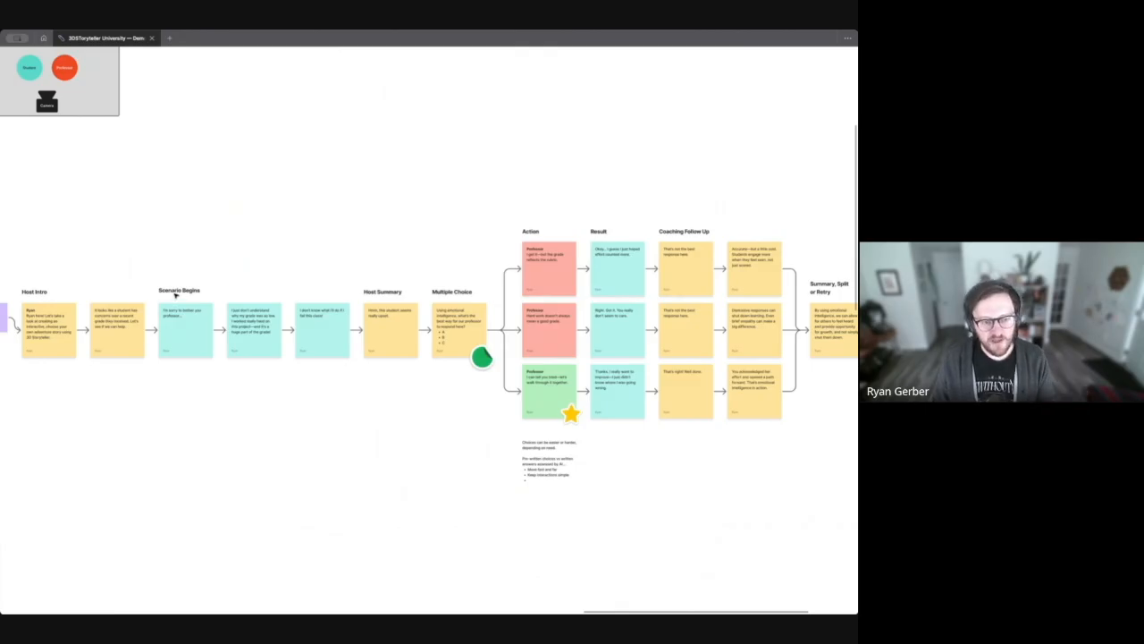
Step: Examine the student's dialogue, the host summary, and the professor's three responses with their results and coaching notes
{"action": "scroll", "coordinate": [184, 293], "scroll_direction": "up", "scroll_amount": 5, "text": "ctrl"}
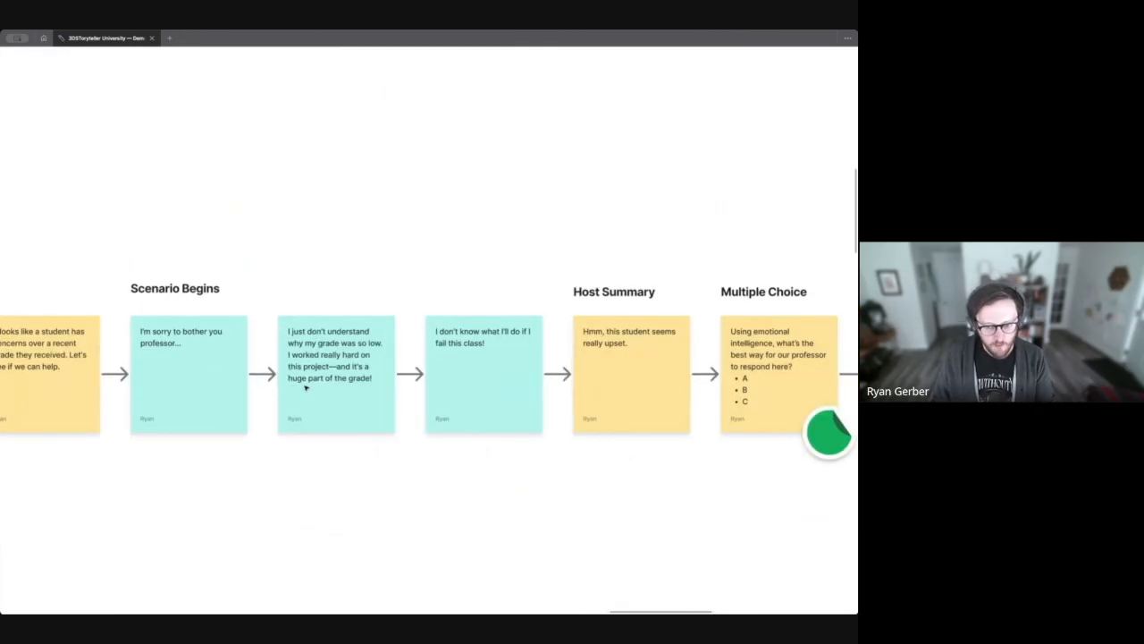
{"action": "middle_click_drag", "start_coordinate": [686, 453], "coordinate": [362, 475]}
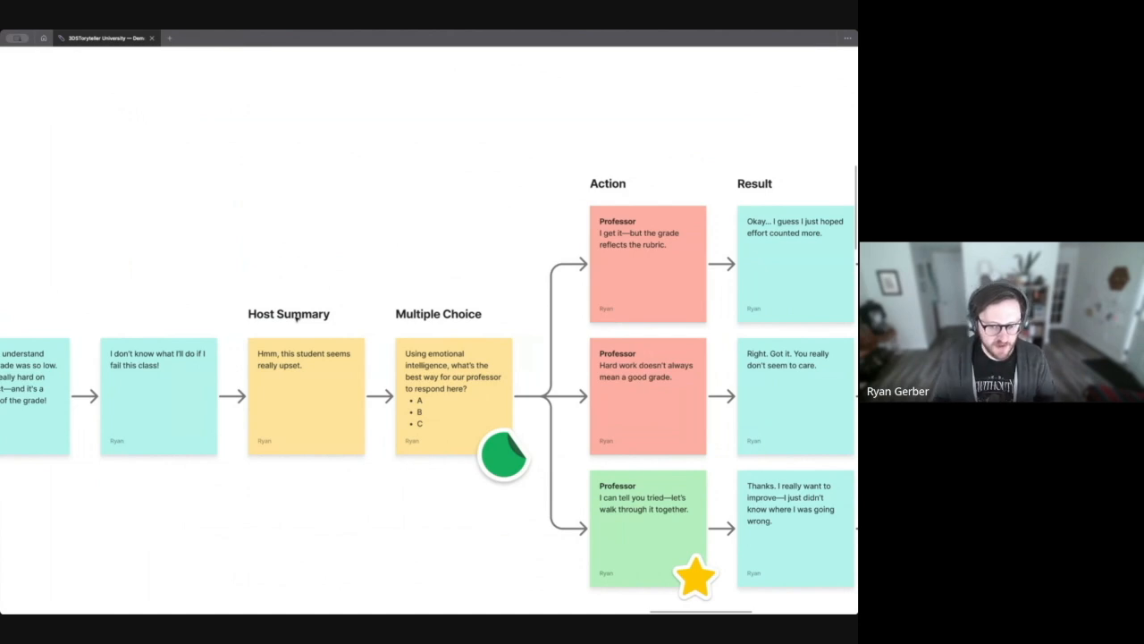
{"action": "left_click_drag", "start_coordinate": [626, 415], "coordinate": [301, 412]}
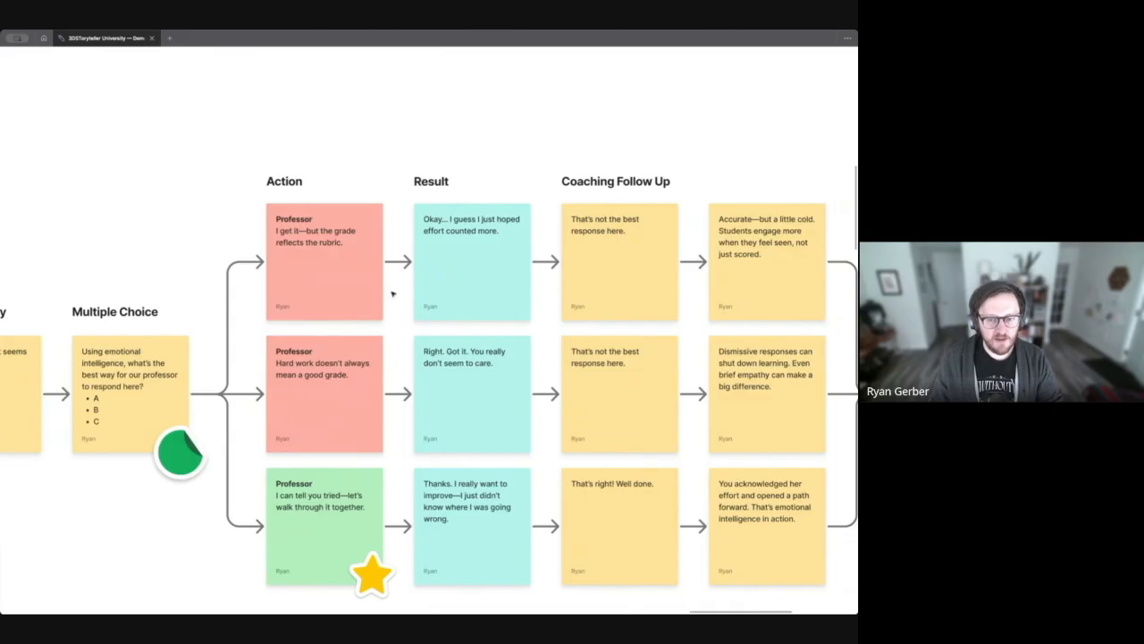
{"action": "scroll", "coordinate": [391, 289], "scroll_direction": "right", "scroll_amount": 3}
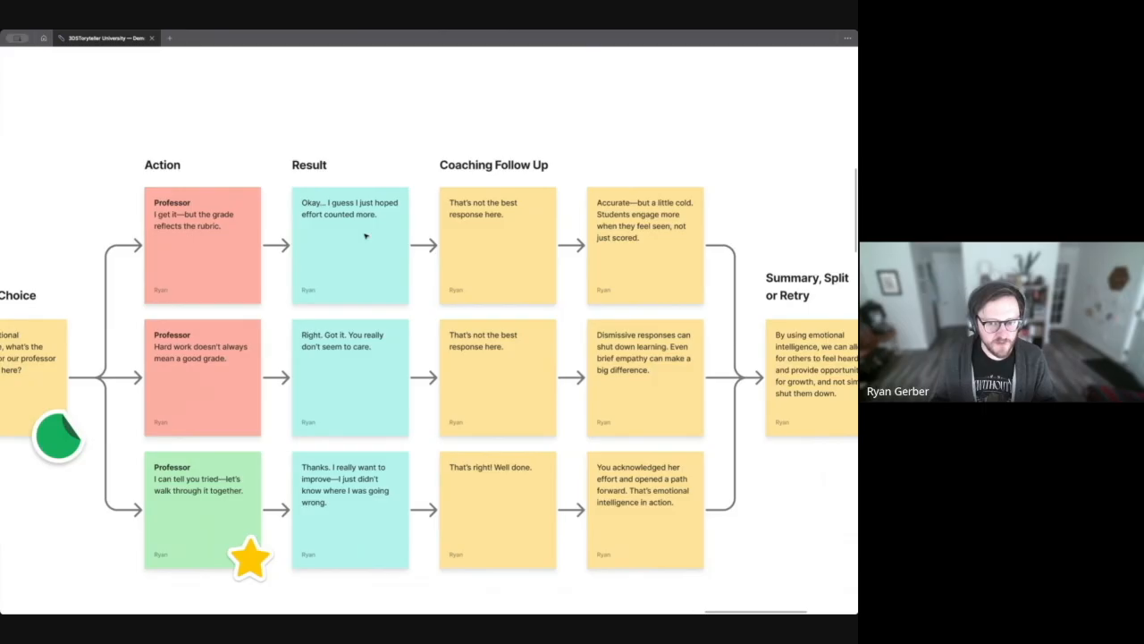
{"action": "scroll", "coordinate": [364, 256], "scroll_direction": "left", "scroll_amount": 3}
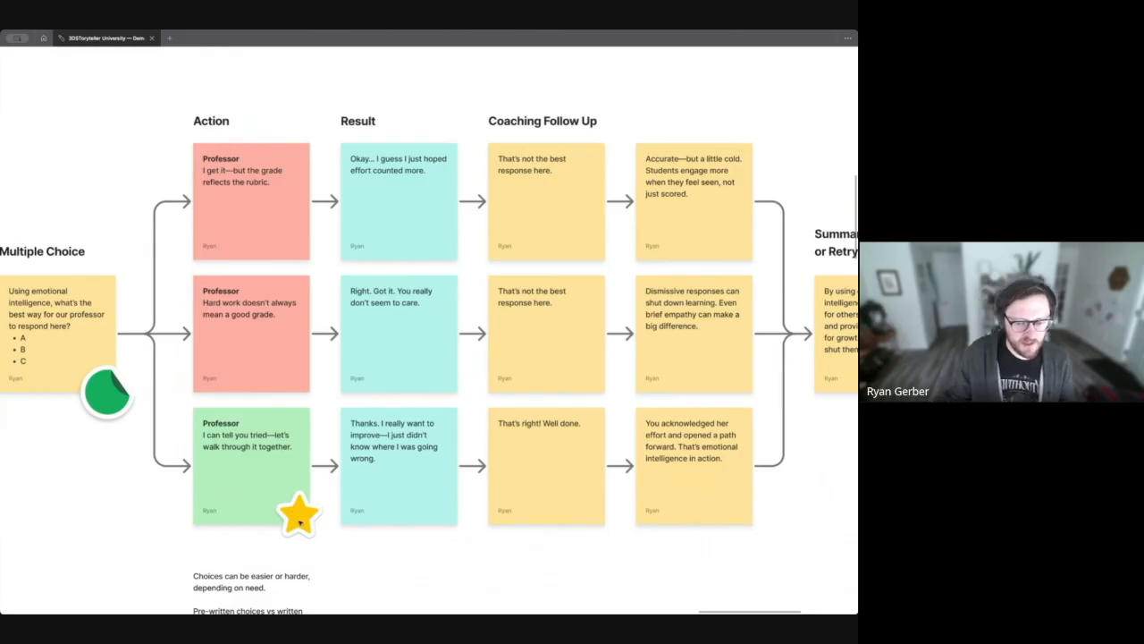
{"action": "scroll", "coordinate": [548, 427], "scroll_direction": "right", "scroll_amount": 3}
{"action": "middle_click_drag", "start_coordinate": [528, 409], "coordinate": [455, 394]}
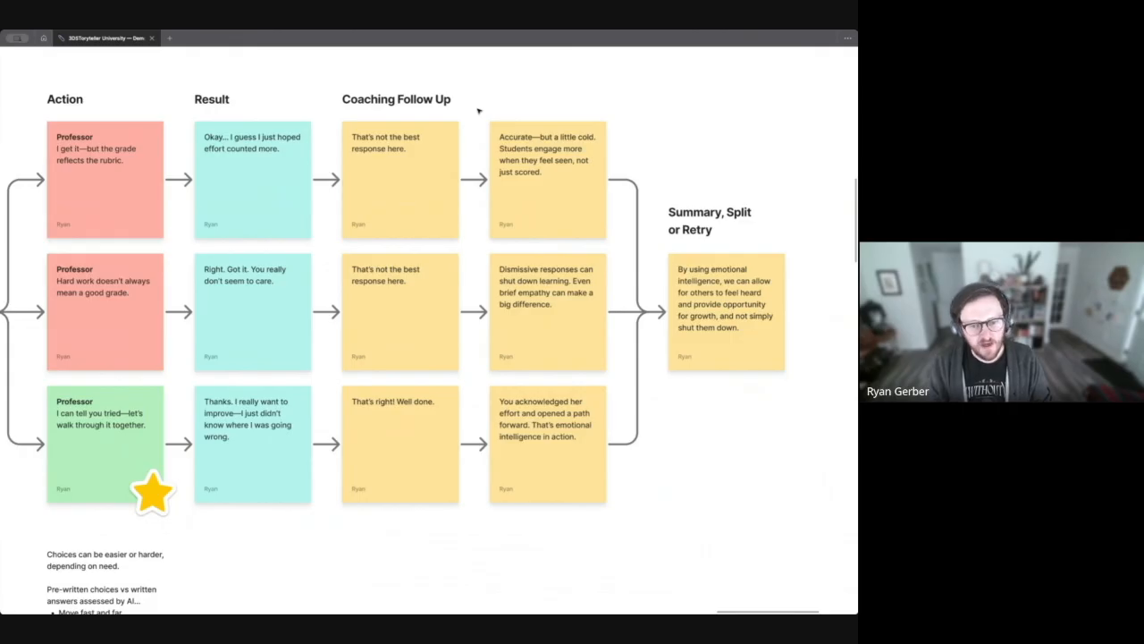
Step: Highlight the word "emotional" in the question on the Multiple Choice note
{"action": "scroll", "coordinate": [184, 334], "scroll_direction": "left", "scroll_amount": 7}
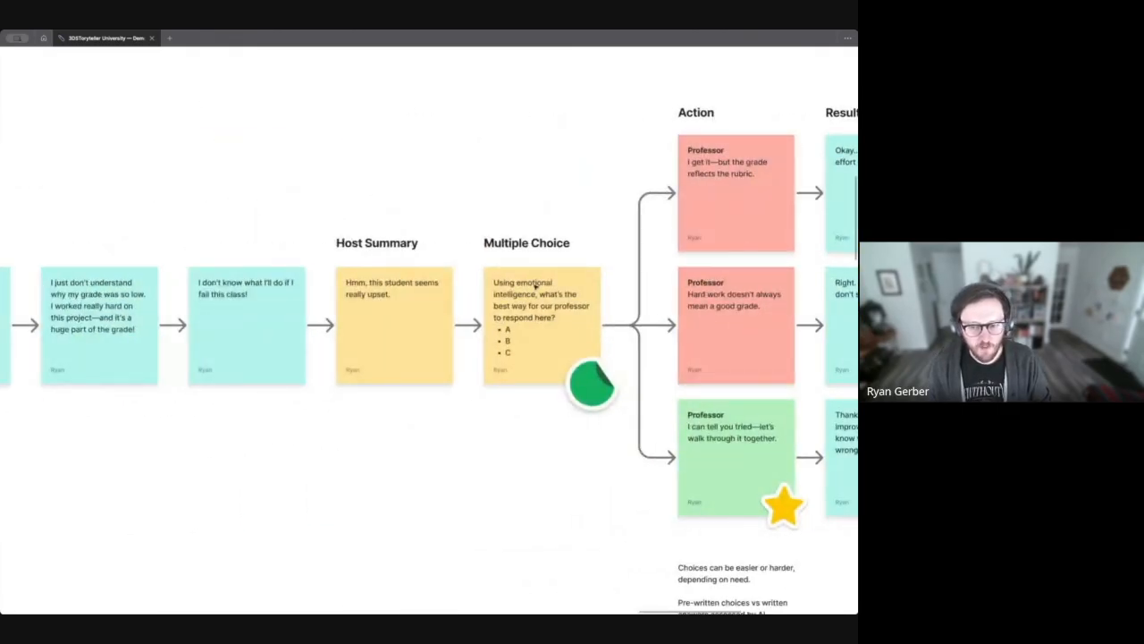
{"action": "double_click", "coordinate": [534, 285]}
{"action": "double_click", "coordinate": [533, 283]}
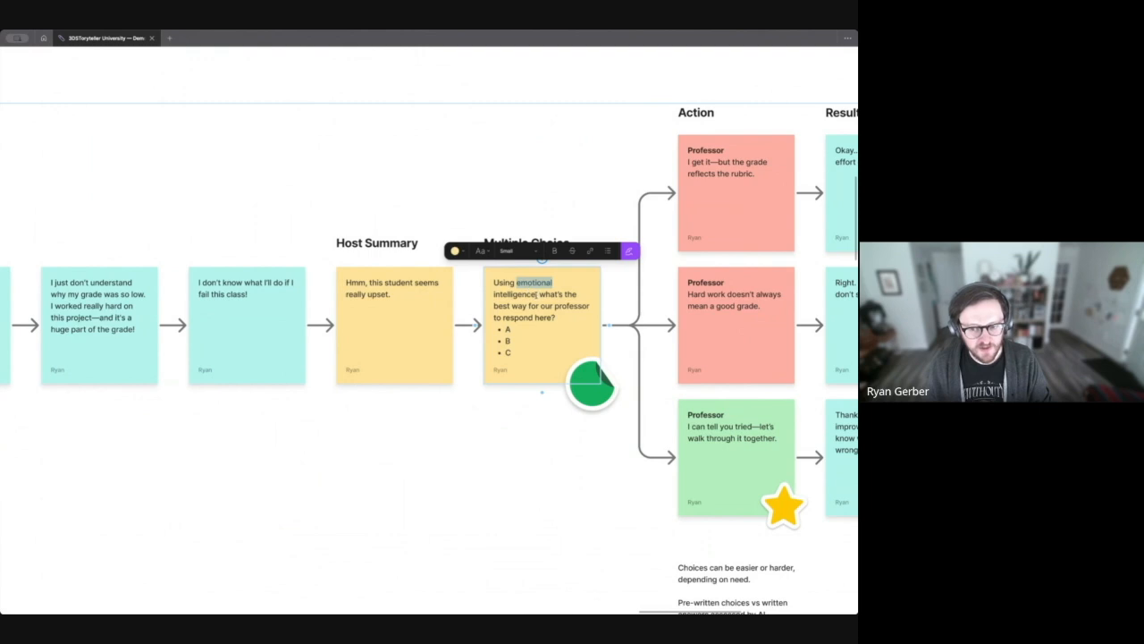
Step: Compare the coaching follow-ups of the three branches and select the "That's right! Well done." note
{"action": "scroll", "coordinate": [303, 311], "scroll_direction": "right", "scroll_amount": 10}
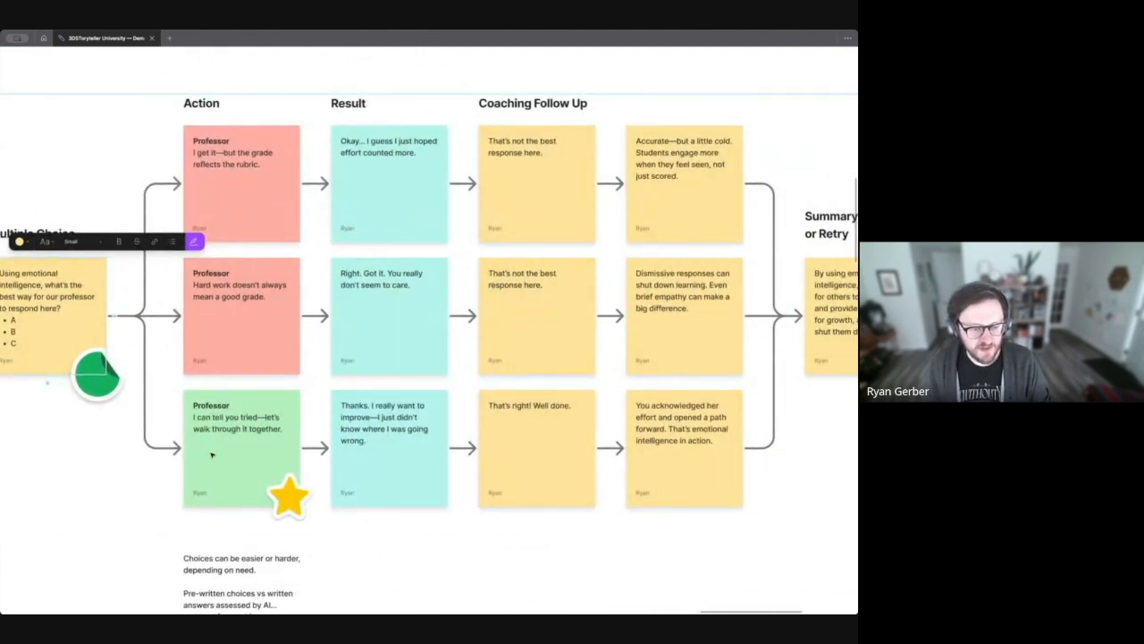
{"action": "scroll", "coordinate": [605, 427], "scroll_direction": "right", "scroll_amount": 4}
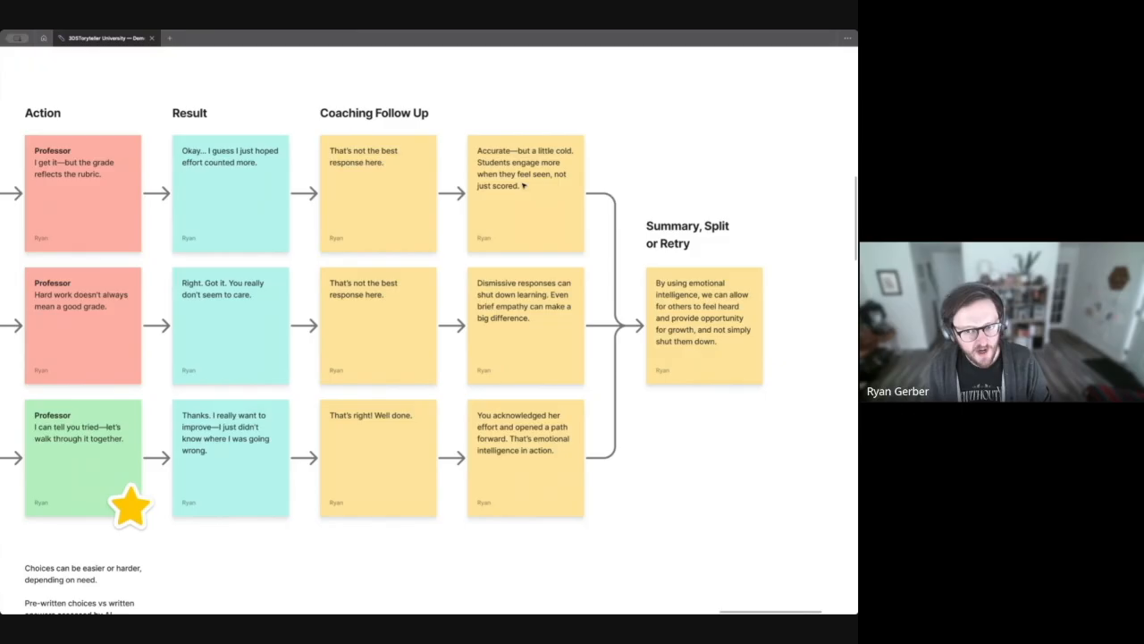
{"action": "left_click", "coordinate": [352, 434]}
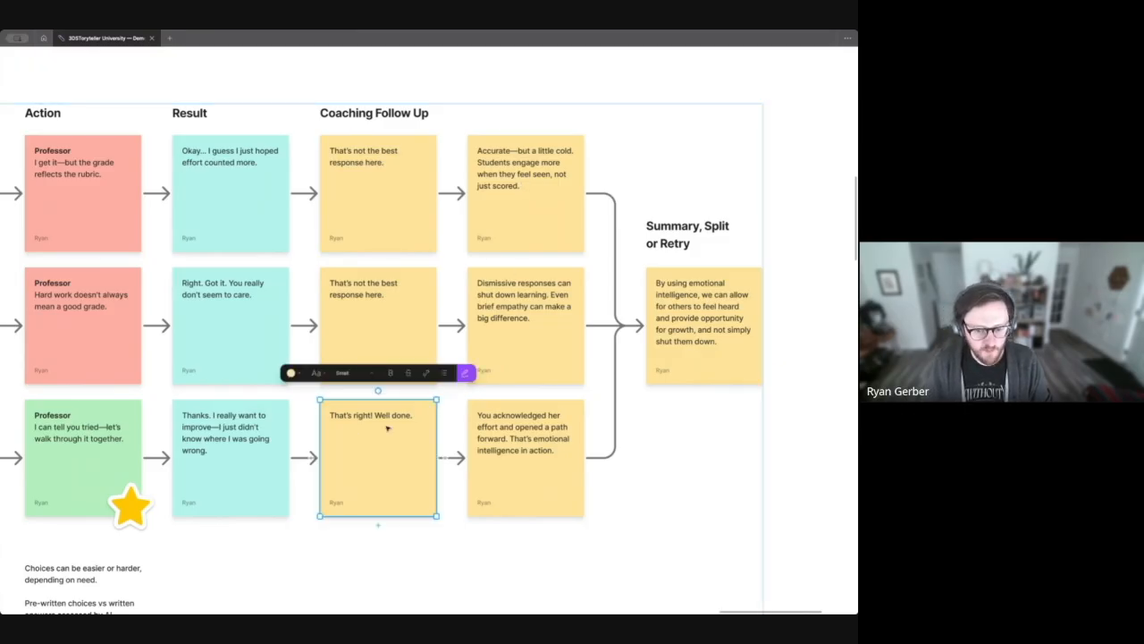
Step: Review the complete story map from the Home Screen note to the Summary, Split or Retry note, leaving nothing selected
{"action": "scroll", "coordinate": [388, 435], "scroll_direction": "down", "scroll_amount": 2}
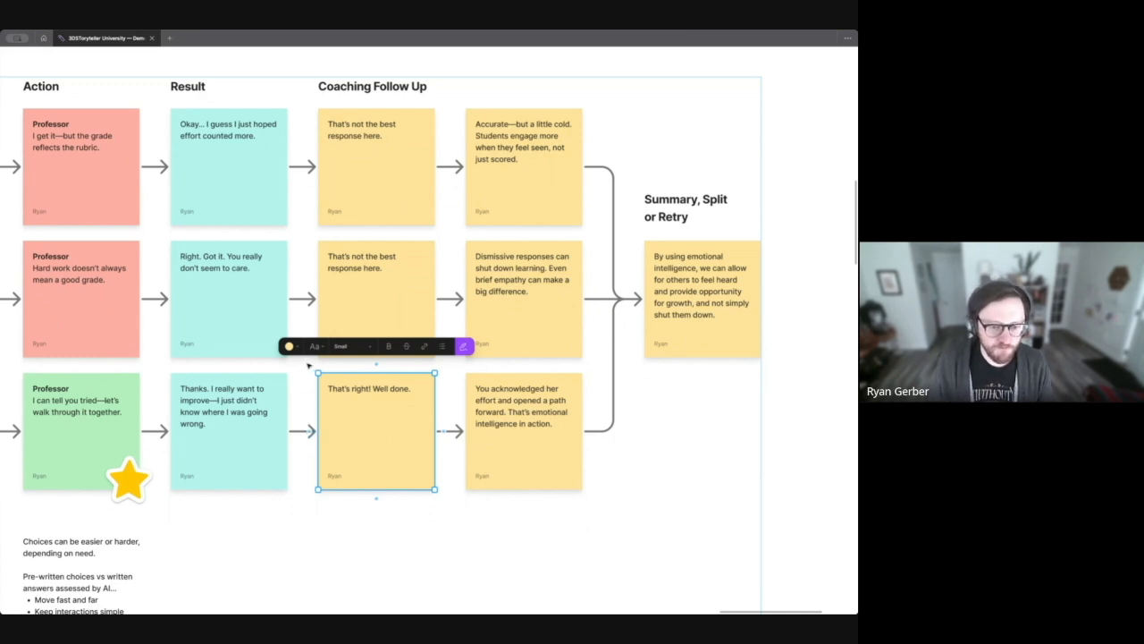
{"action": "scroll", "coordinate": [214, 361], "scroll_direction": "down", "scroll_amount": 3, "text": "ctrl"}
{"action": "scroll", "coordinate": [202, 362], "scroll_direction": "left", "scroll_amount": 5}
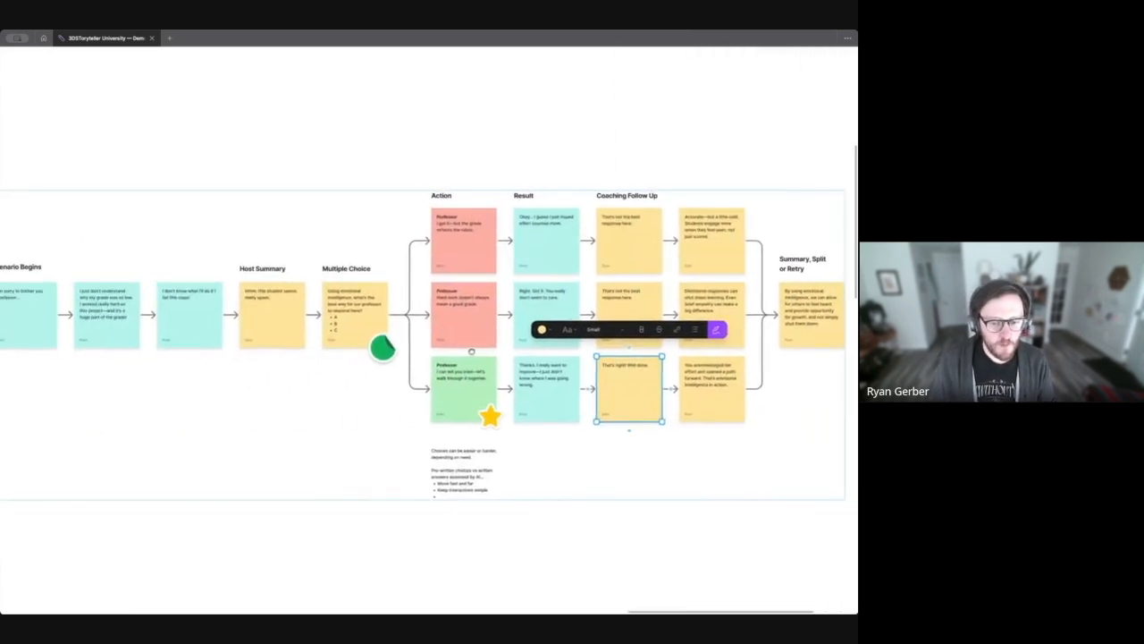
{"action": "scroll", "coordinate": [502, 409], "scroll_direction": "down", "scroll_amount": 3, "text": "ctrl"}
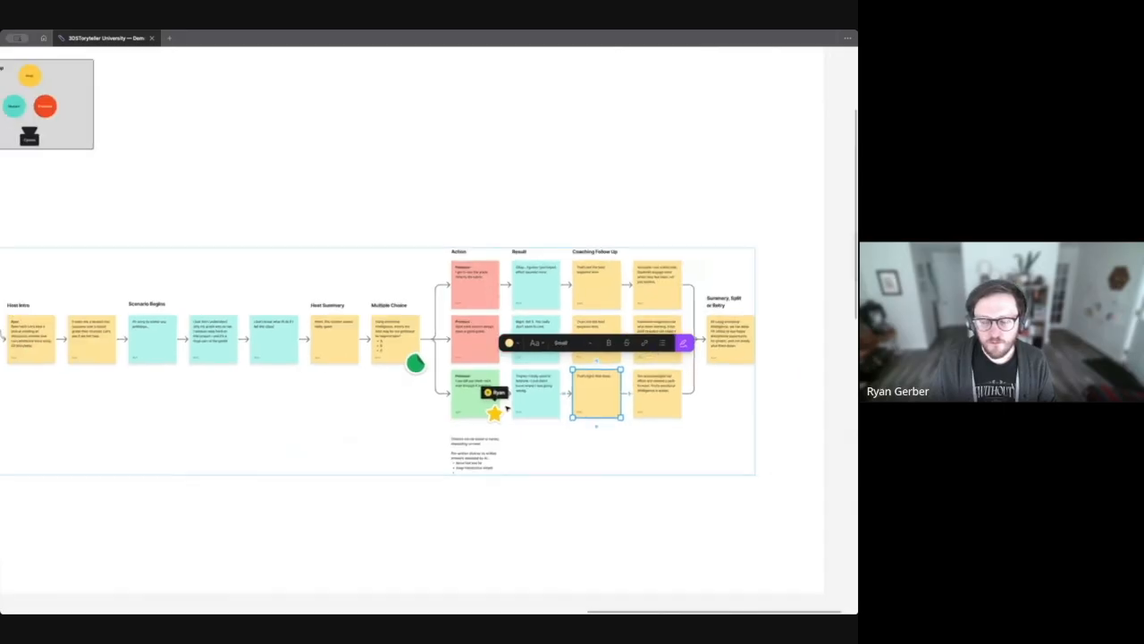
{"action": "scroll", "coordinate": [501, 410], "scroll_direction": "left", "scroll_amount": 3}
{"action": "left_click", "coordinate": [526, 521]}
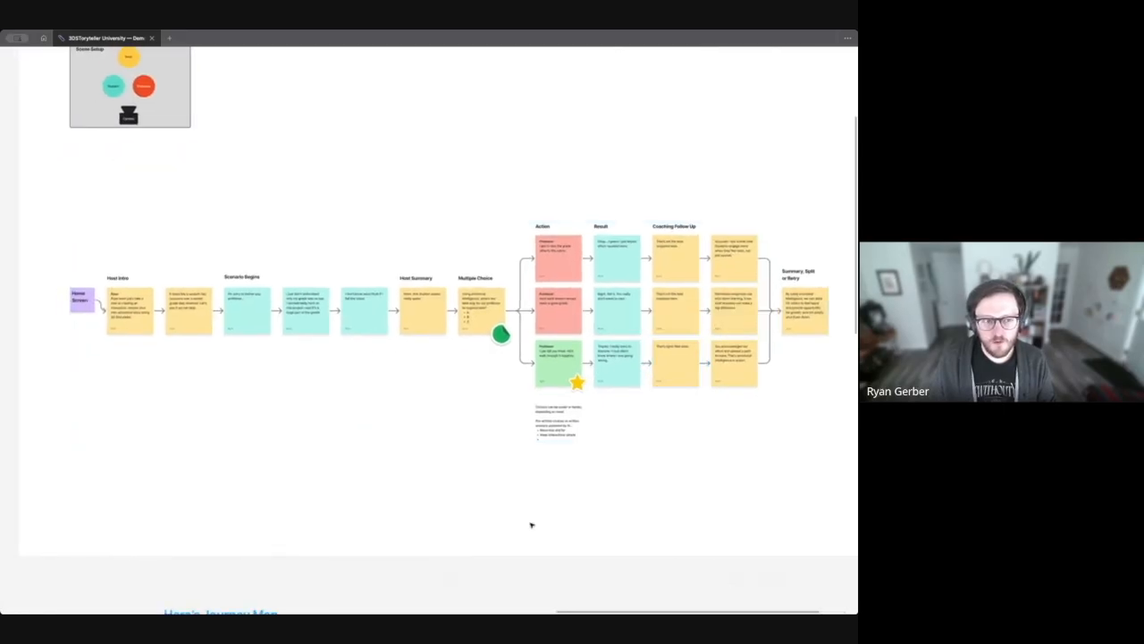
{"action": "scroll", "coordinate": [534, 518], "scroll_direction": "right", "scroll_amount": 2}
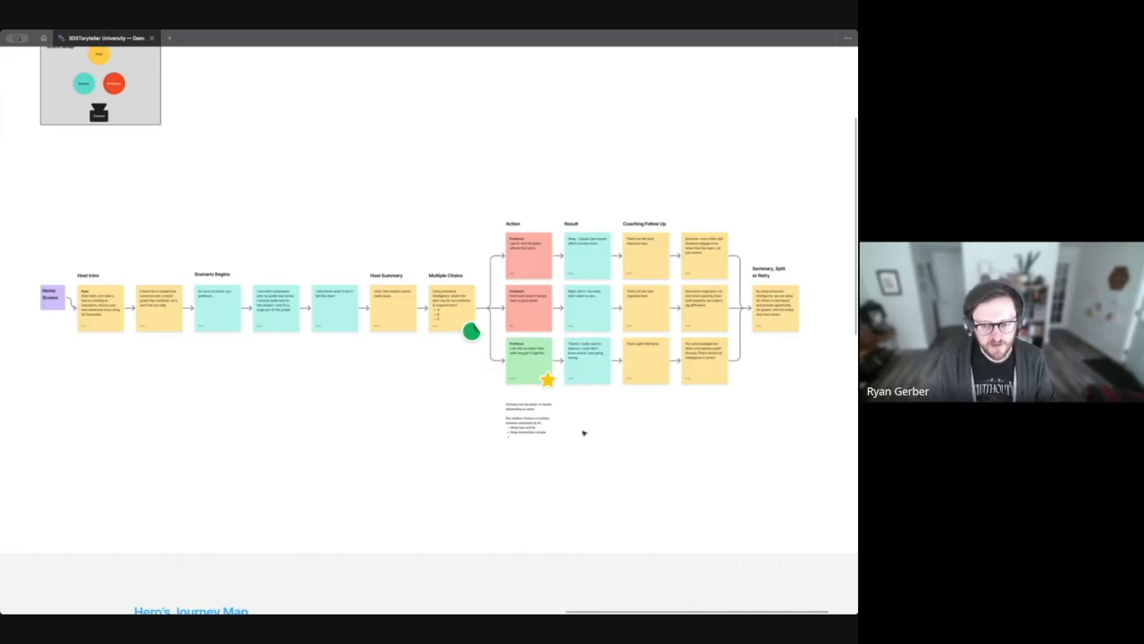
Step: Shift the story map down and place the Hero's Journey Map arrow above it, aligning its stages with the notes
{"action": "left_click_drag", "start_coordinate": [587, 357], "coordinate": [589, 403]}
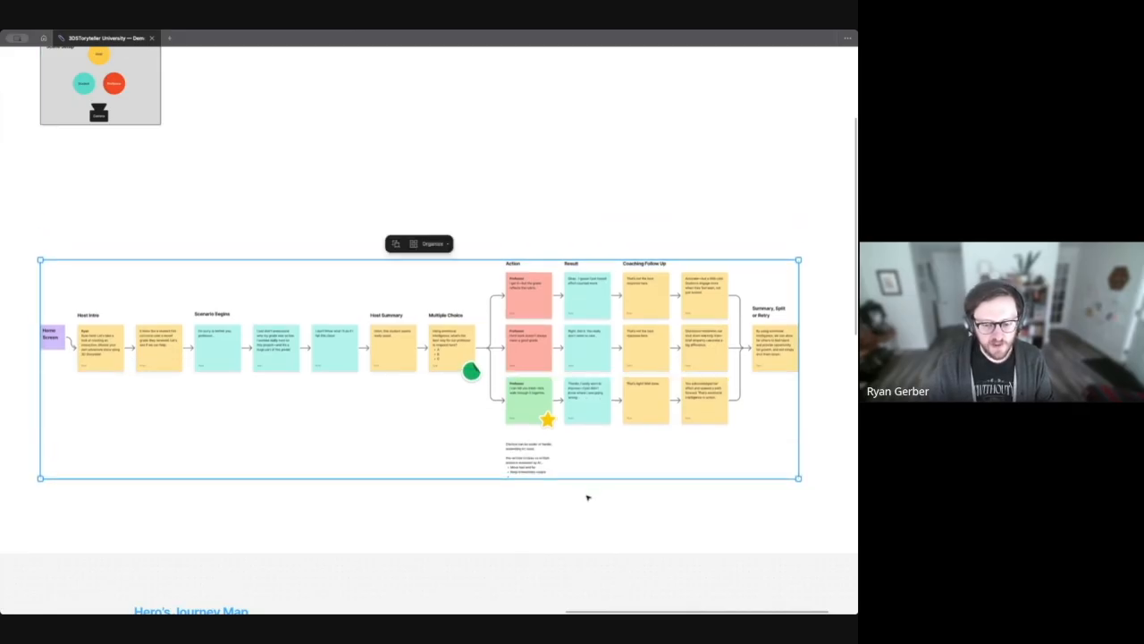
{"action": "scroll", "coordinate": [587, 496], "scroll_direction": "down", "scroll_amount": 2}
{"action": "left_click_drag", "start_coordinate": [524, 541], "coordinate": [525, 152]}
{"action": "key", "text": "Escape"}
{"action": "scroll", "coordinate": [474, 232], "scroll_direction": "up", "scroll_amount": 2}
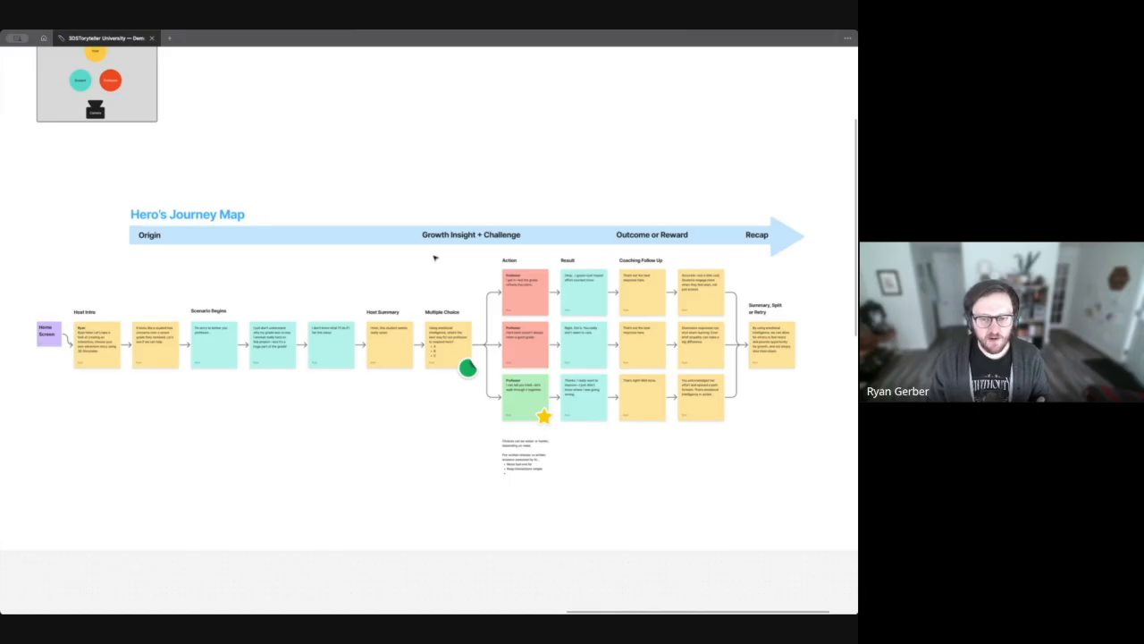
{"action": "scroll", "coordinate": [449, 332], "scroll_direction": "up", "scroll_amount": 2, "text": "ctrl"}
{"action": "scroll", "coordinate": [449, 333], "scroll_direction": "up", "scroll_amount": 1, "text": "ctrl"}
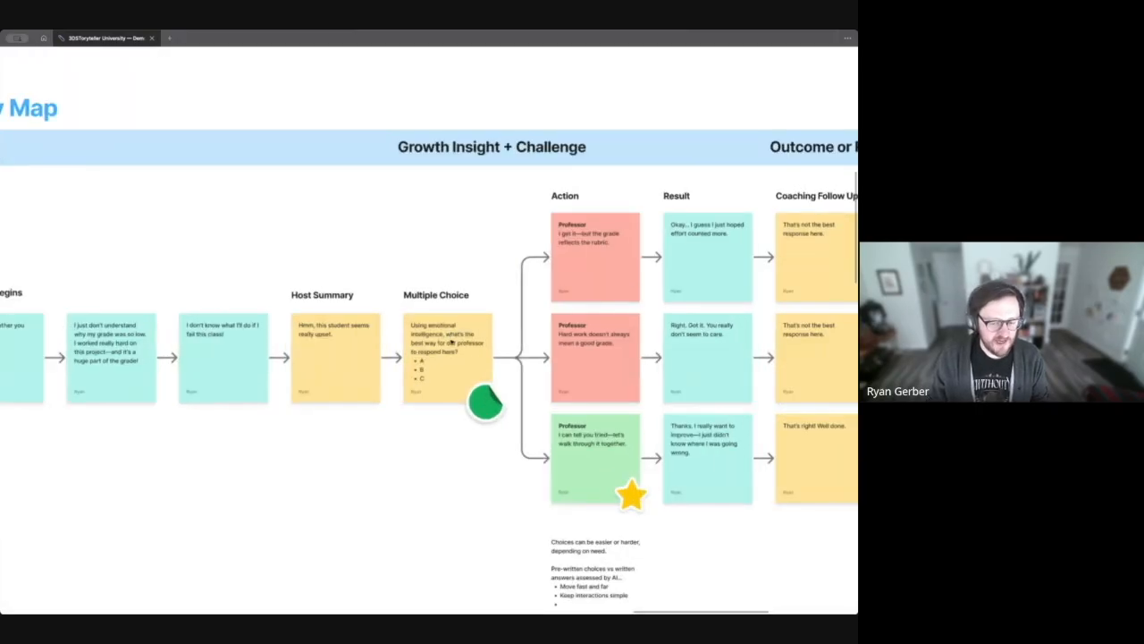
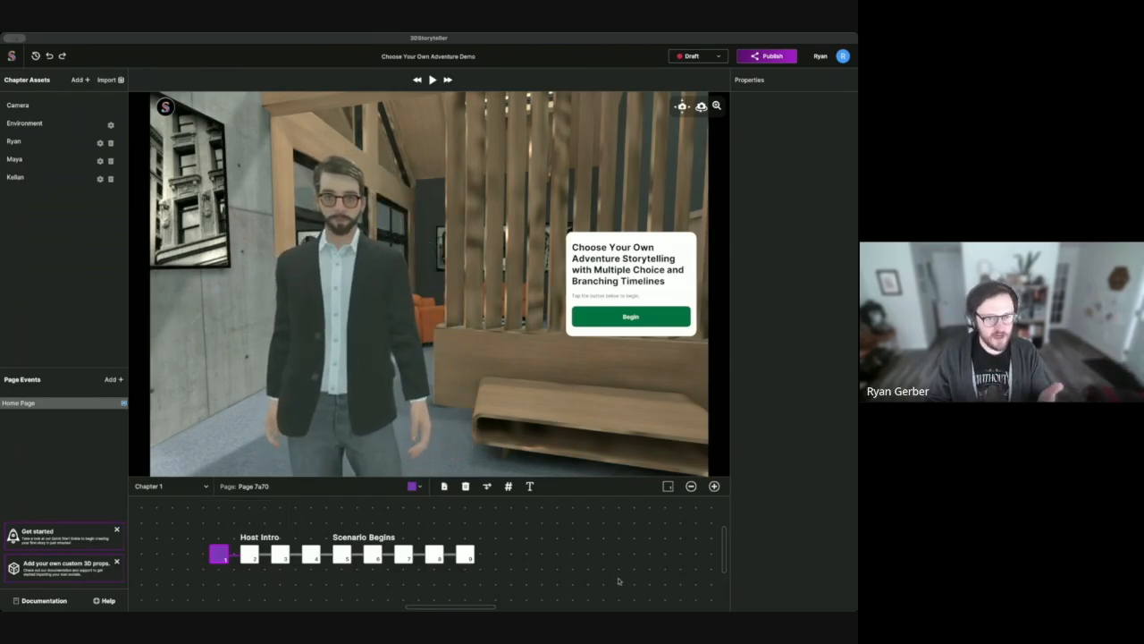
Step: Switch to 3DStoryteller, open the host summary on page 9, and append page 10 after it
{"action": "mouse_move", "coordinate": [464, 554]}
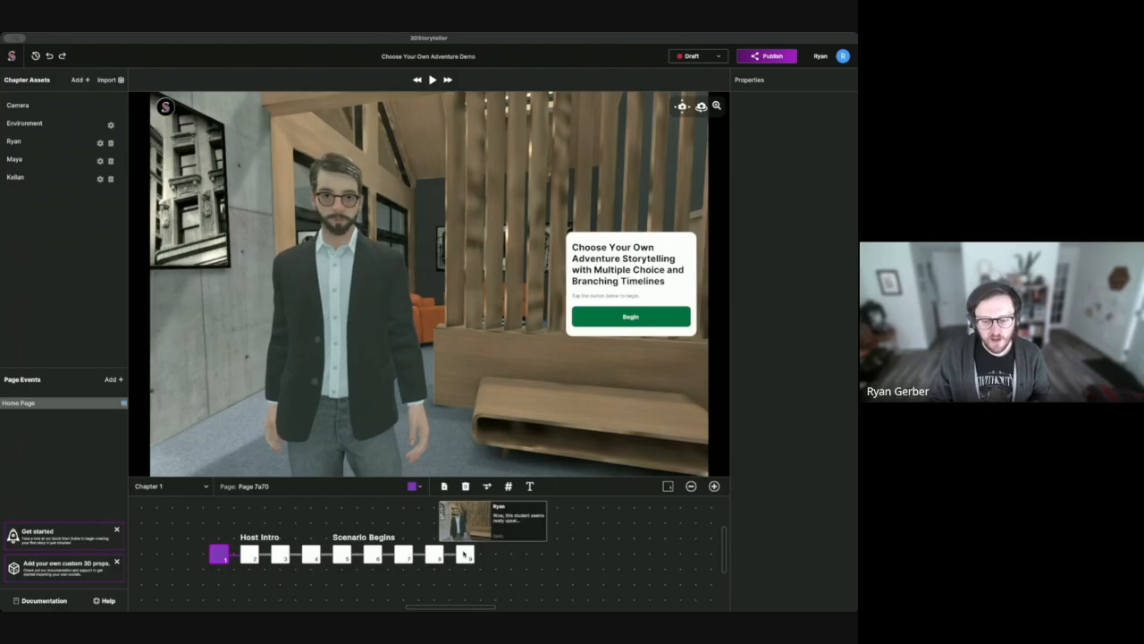
{"action": "left_click", "coordinate": [464, 555]}
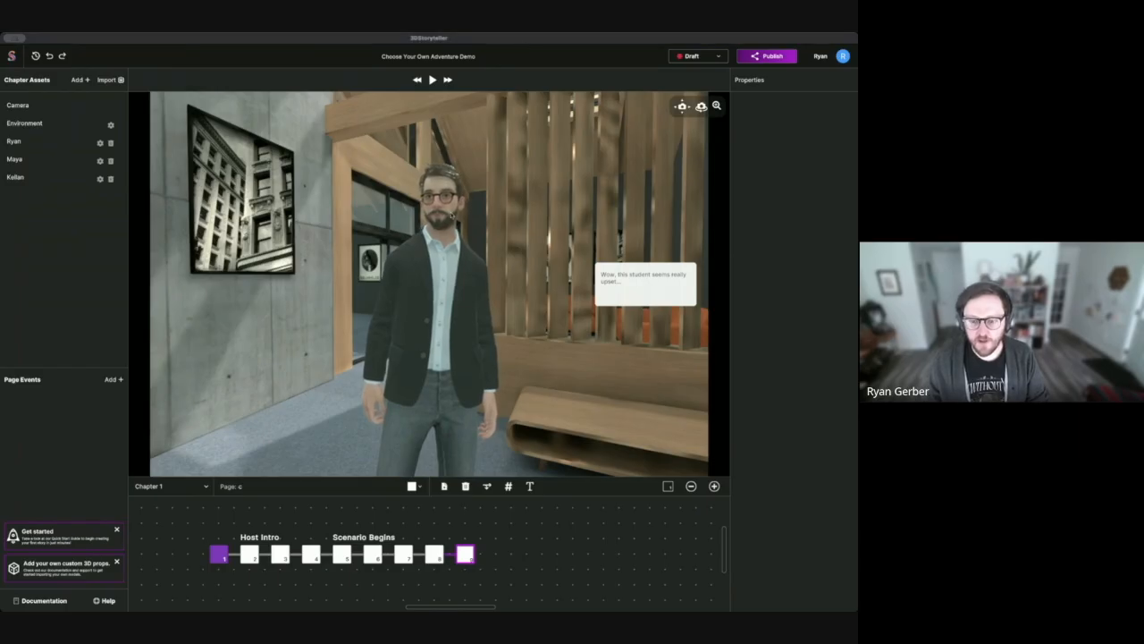
{"action": "left_click", "coordinate": [477, 555]}
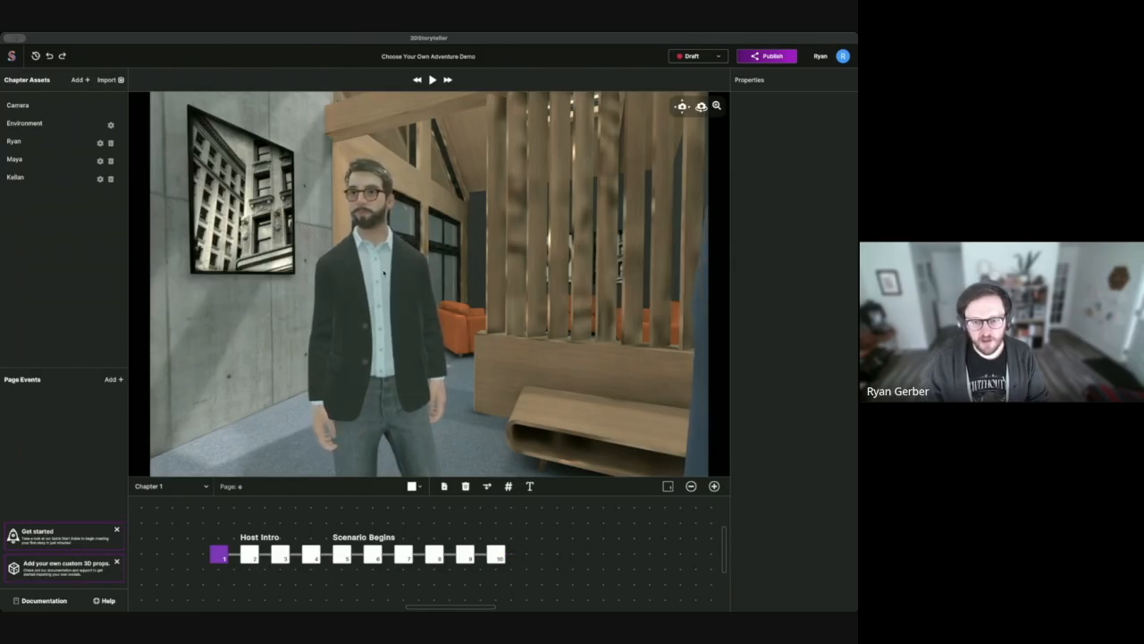
{"action": "left_click", "coordinate": [526, 555]}
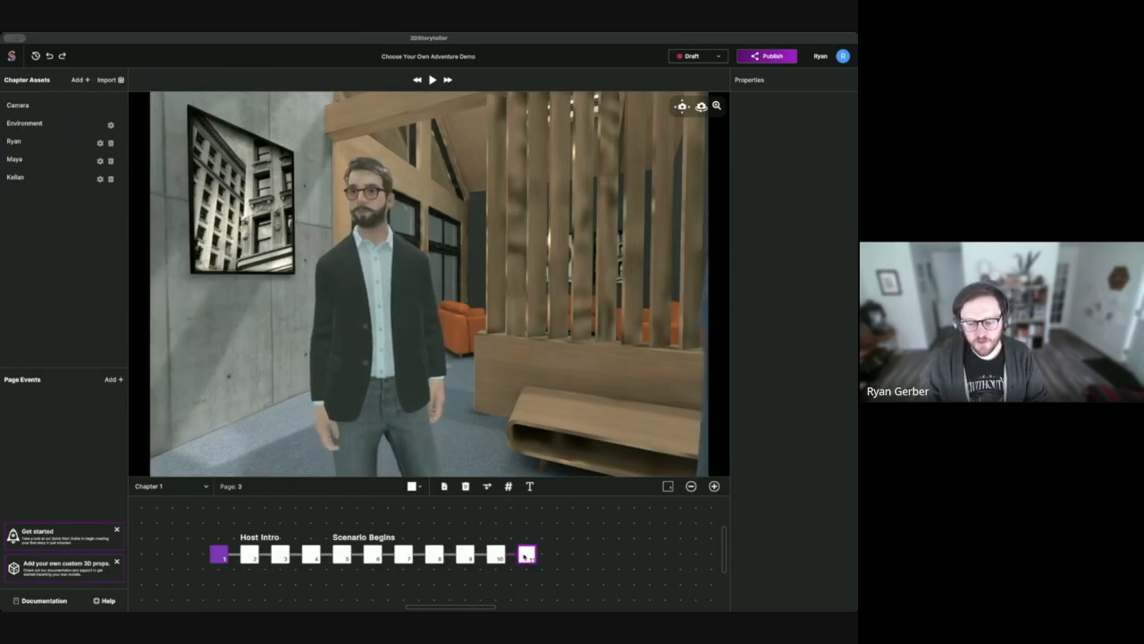
{"action": "left_click", "coordinate": [466, 554]}
{"action": "left_click", "coordinate": [496, 554]}
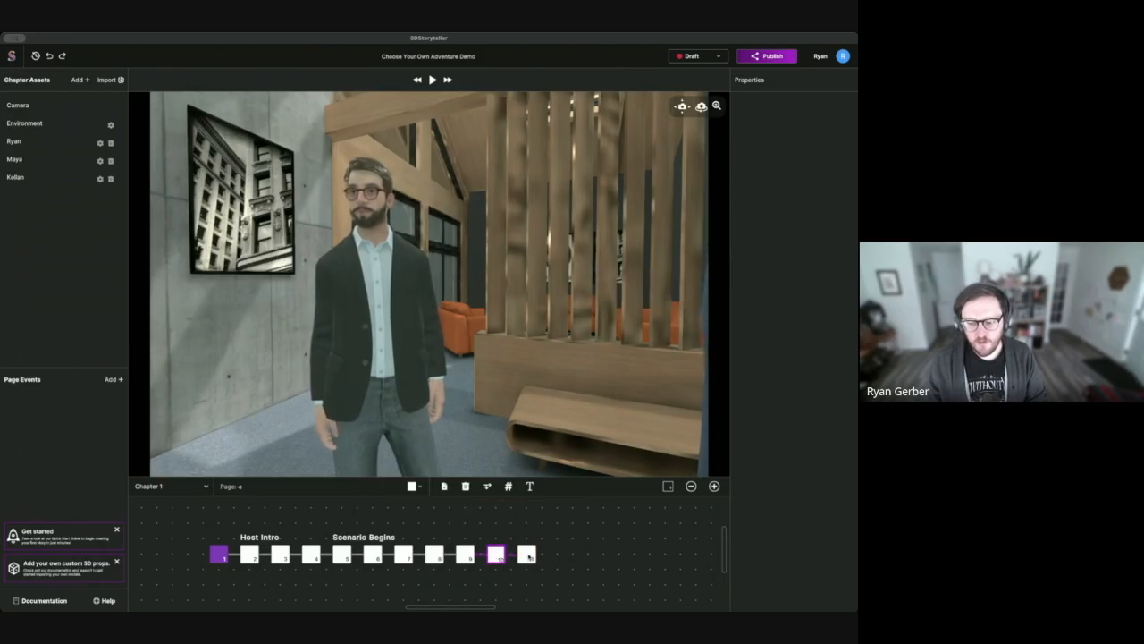
{"action": "left_click", "coordinate": [527, 555]}
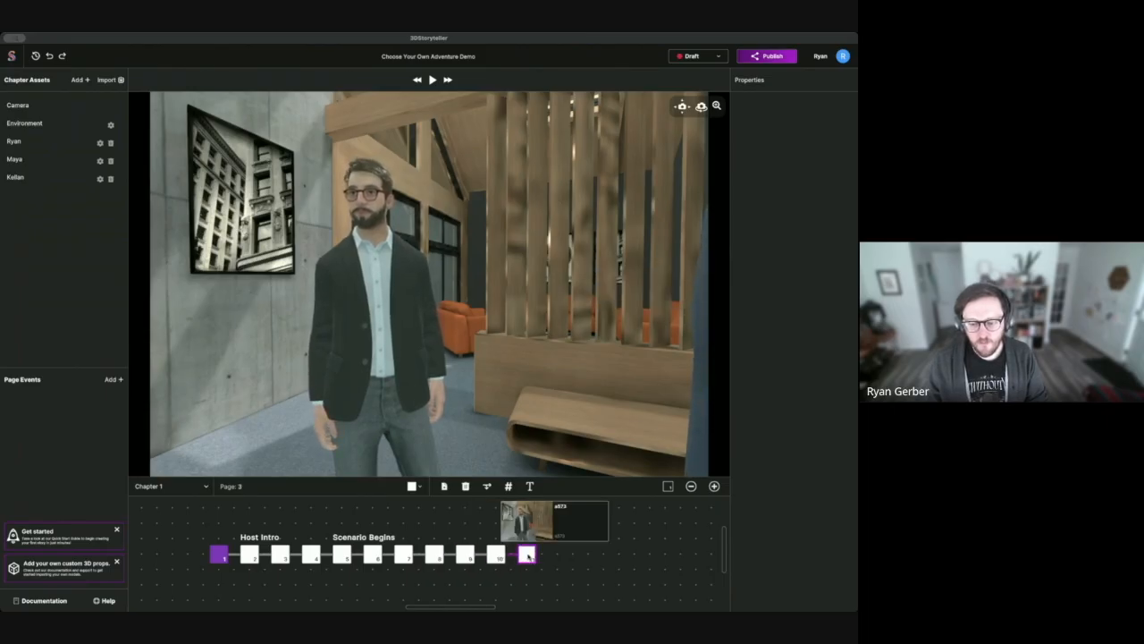
{"action": "left_click", "coordinate": [465, 485]}
Step: Pull back and turn page 10's camera so the student, host and professor are all in the shot
{"action": "mouse_move", "coordinate": [498, 555]}
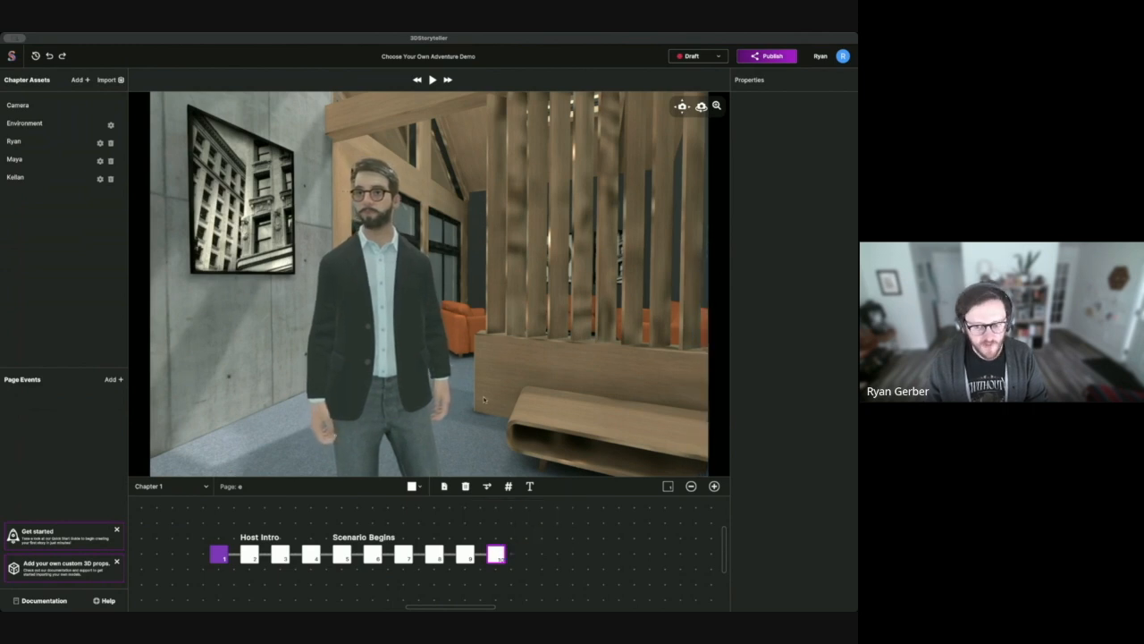
{"action": "scroll", "coordinate": [484, 398], "scroll_direction": "down", "scroll_amount": 4}
{"action": "scroll", "coordinate": [483, 399], "scroll_direction": "down", "scroll_amount": 5}
{"action": "left_click_drag", "start_coordinate": [484, 399], "coordinate": [538, 396]}
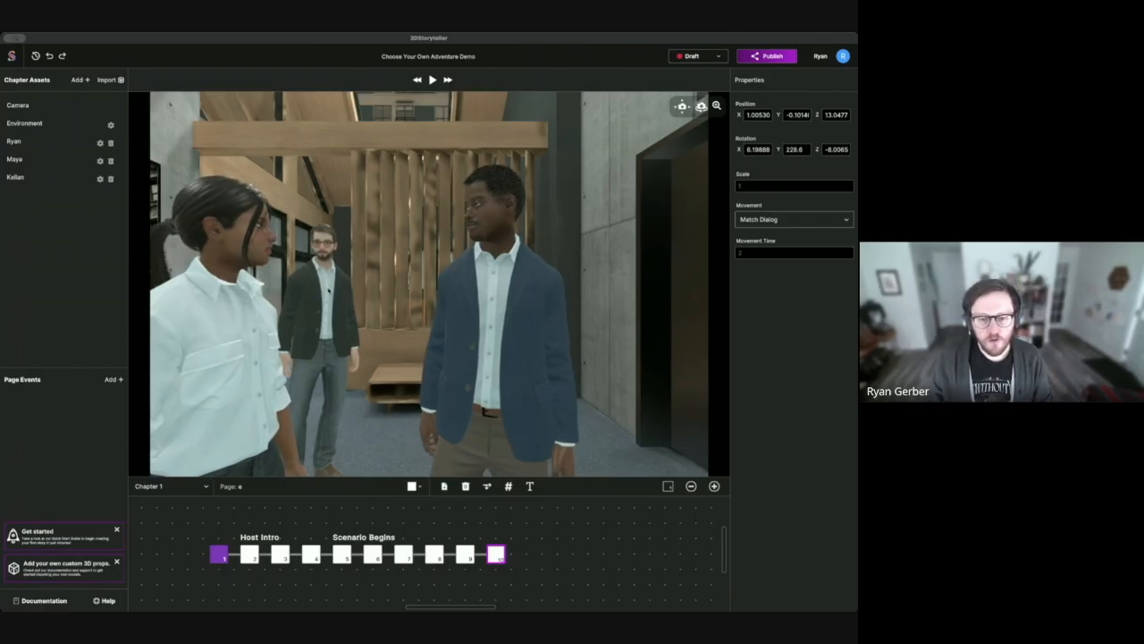
Step: Focus the host on the professor and set his dialog to "Using emotional intelligence, what's the best way for our professor to respond here?"
{"action": "left_click", "coordinate": [328, 290]}
{"action": "left_click", "coordinate": [766, 120]}
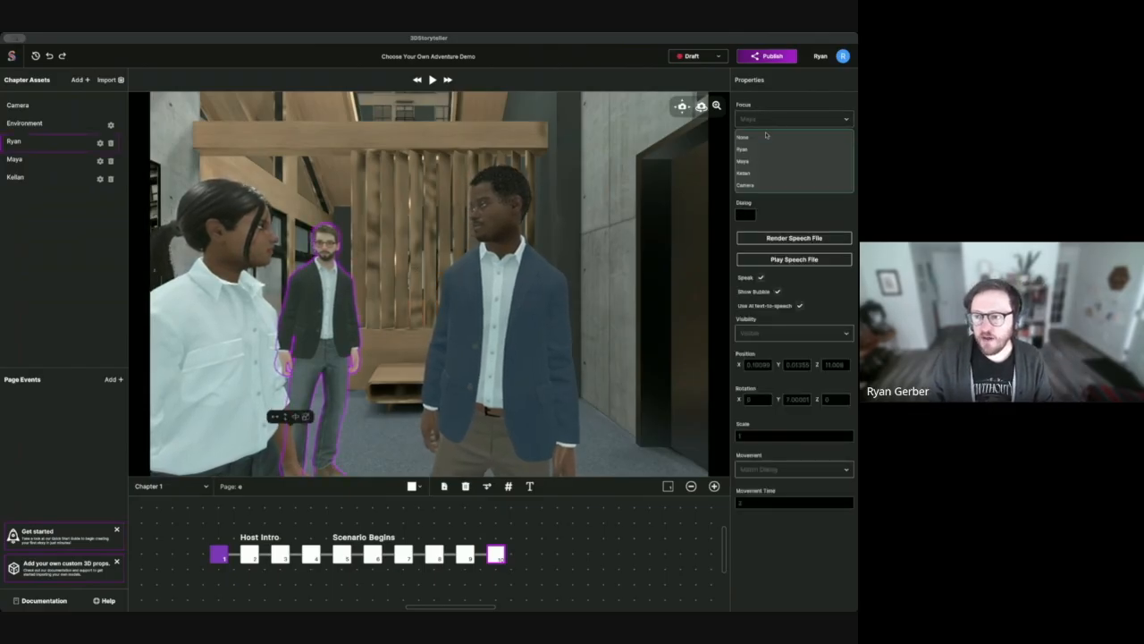
{"action": "left_click", "coordinate": [749, 173]}
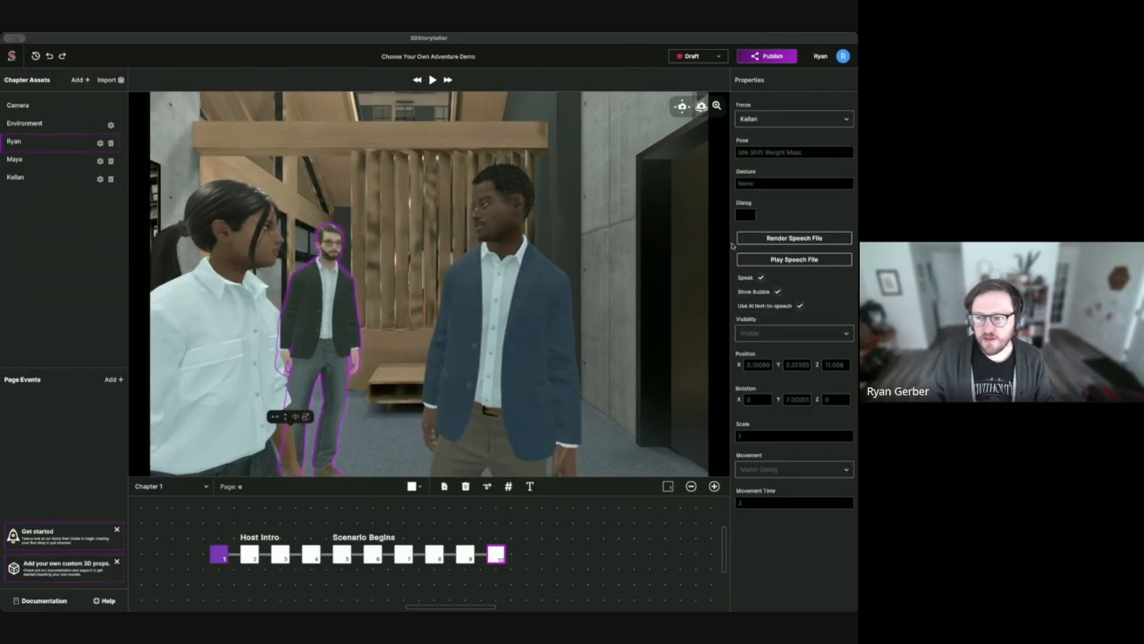
{"action": "left_click", "coordinate": [746, 216]}
{"action": "type", "text": "Using emotional intelligence, what's the best way for our professor to respond here?"}
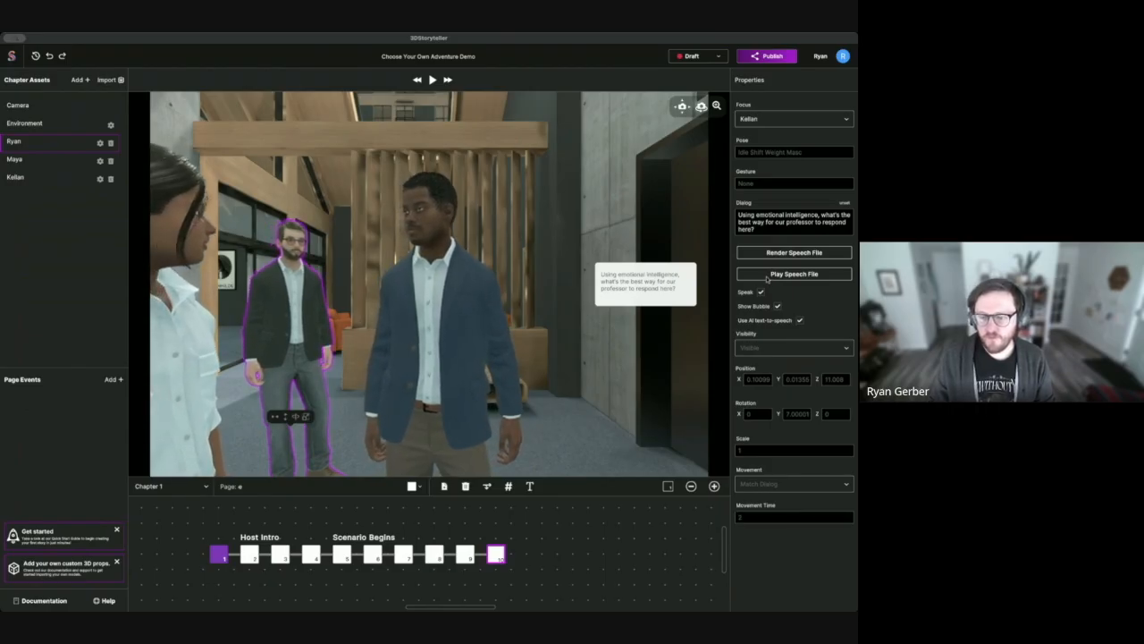
Step: Set the host's pose to Thinking and reframe the camera so he stands clearly between the student and the professor
{"action": "left_click", "coordinate": [768, 153]}
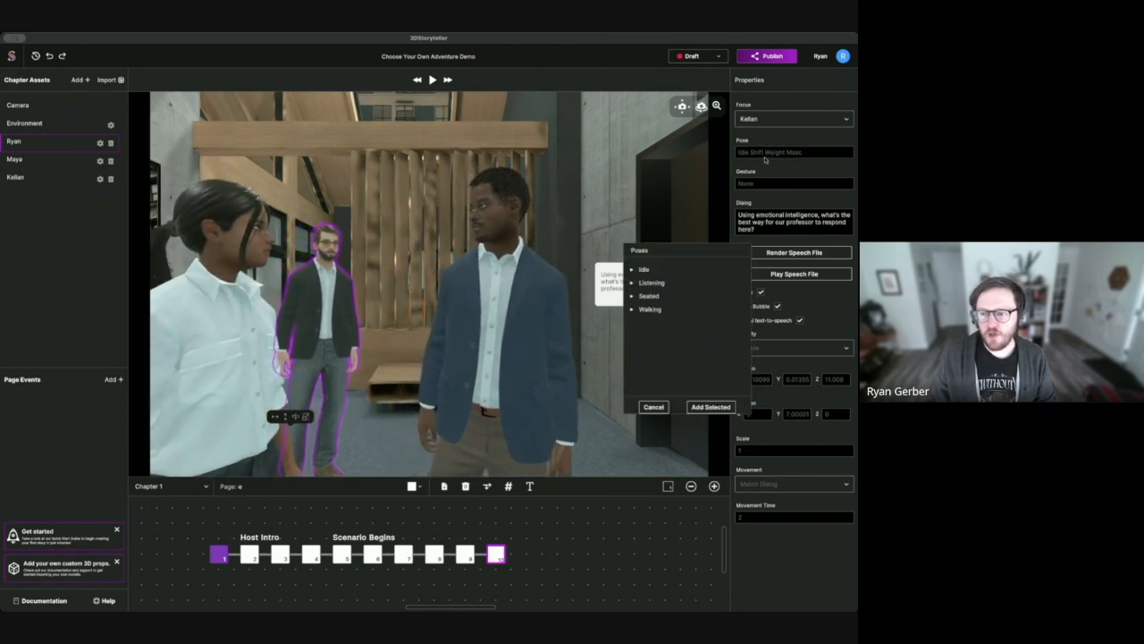
{"action": "left_click", "coordinate": [644, 269]}
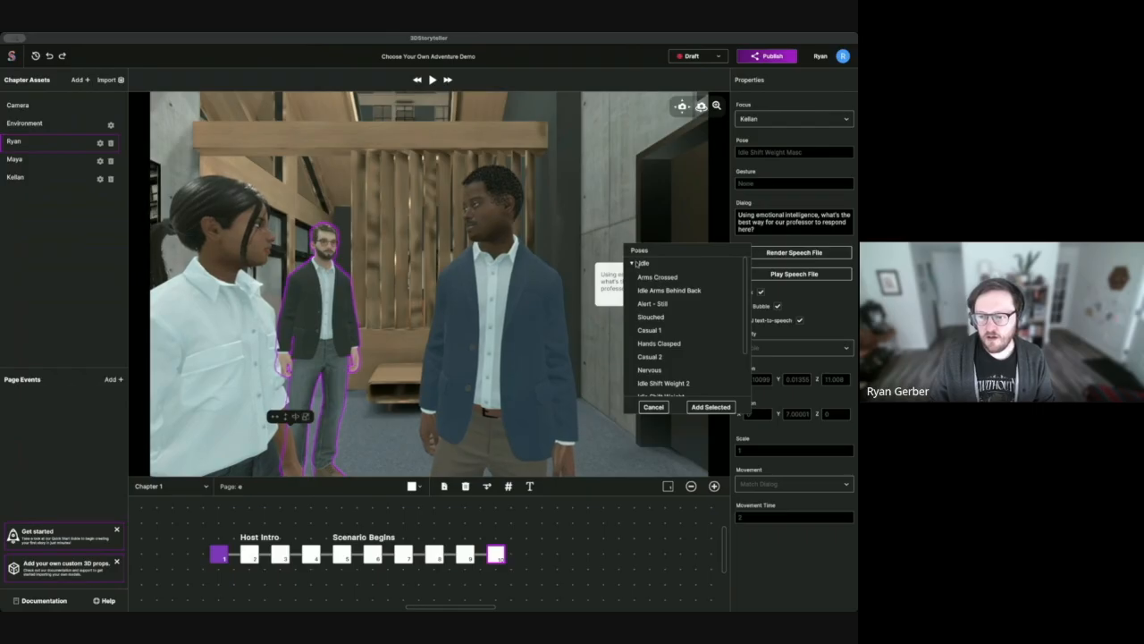
{"action": "scroll", "coordinate": [685, 319], "scroll_direction": "down", "scroll_amount": 2}
{"action": "left_click", "coordinate": [660, 362]}
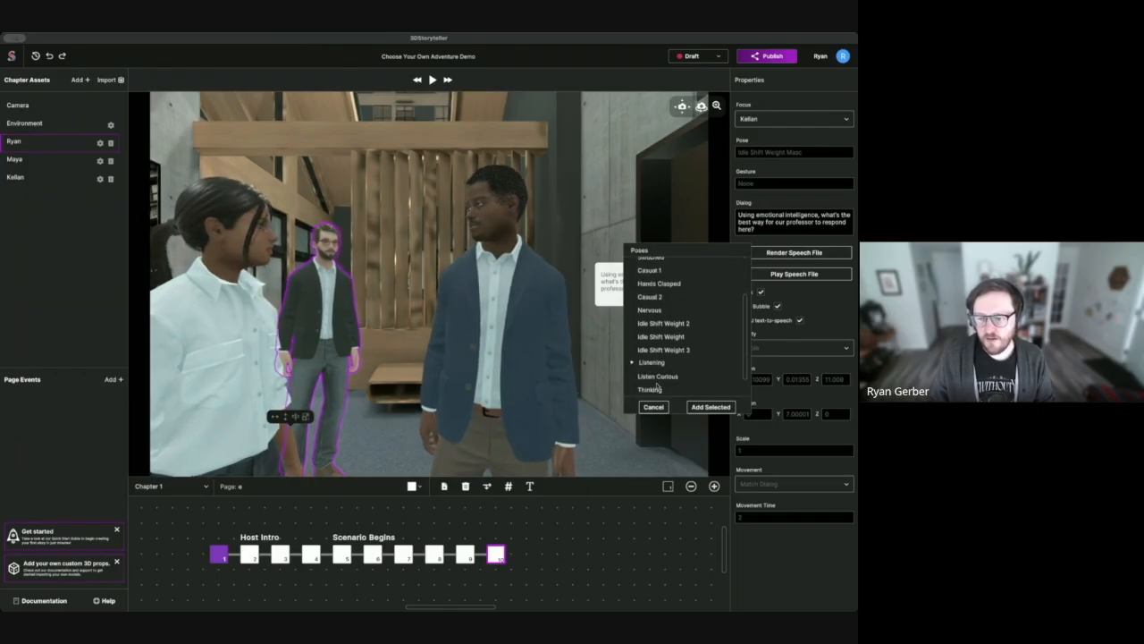
{"action": "left_click", "coordinate": [651, 390]}
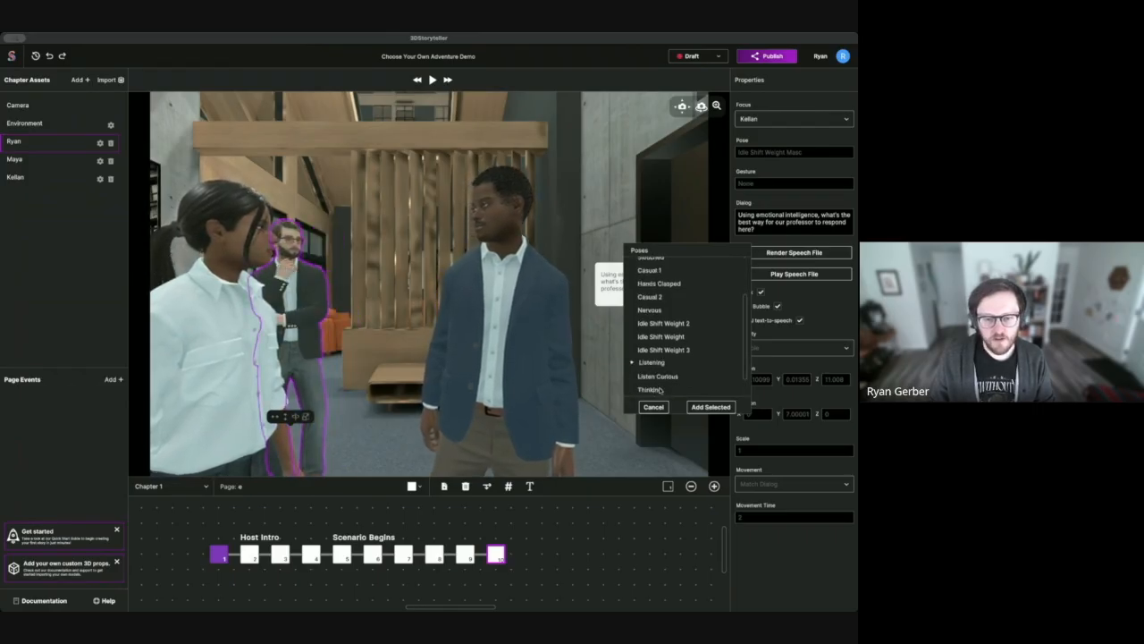
{"action": "left_click", "coordinate": [710, 407]}
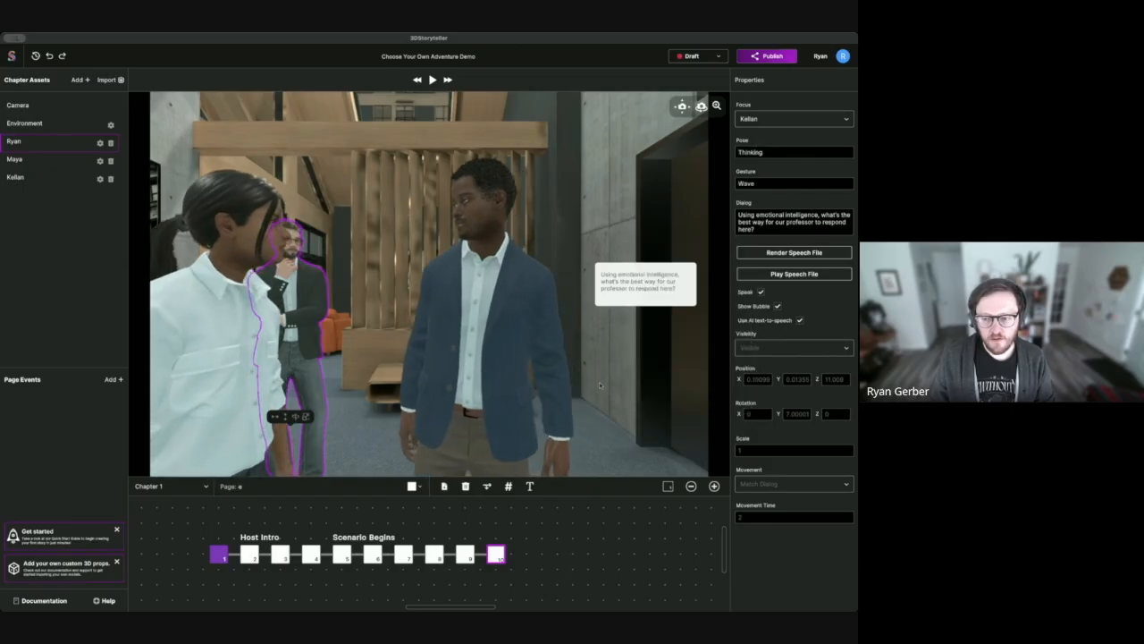
{"action": "left_click_drag", "start_coordinate": [617, 367], "coordinate": [536, 368]}
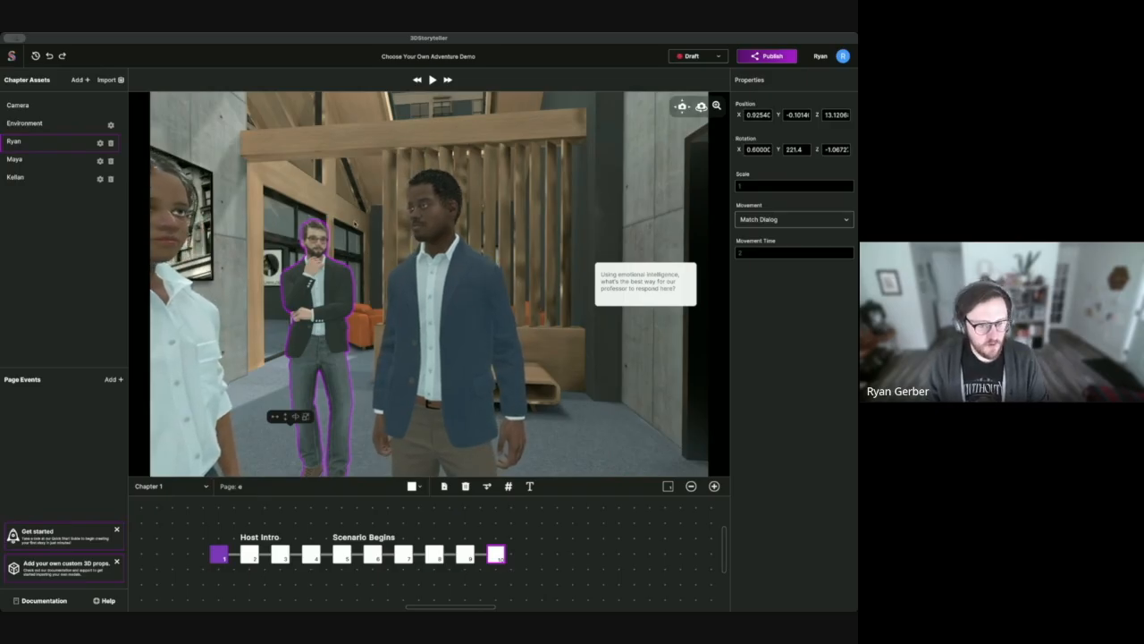
{"action": "scroll", "coordinate": [359, 223], "scroll_direction": "down", "scroll_amount": 2}
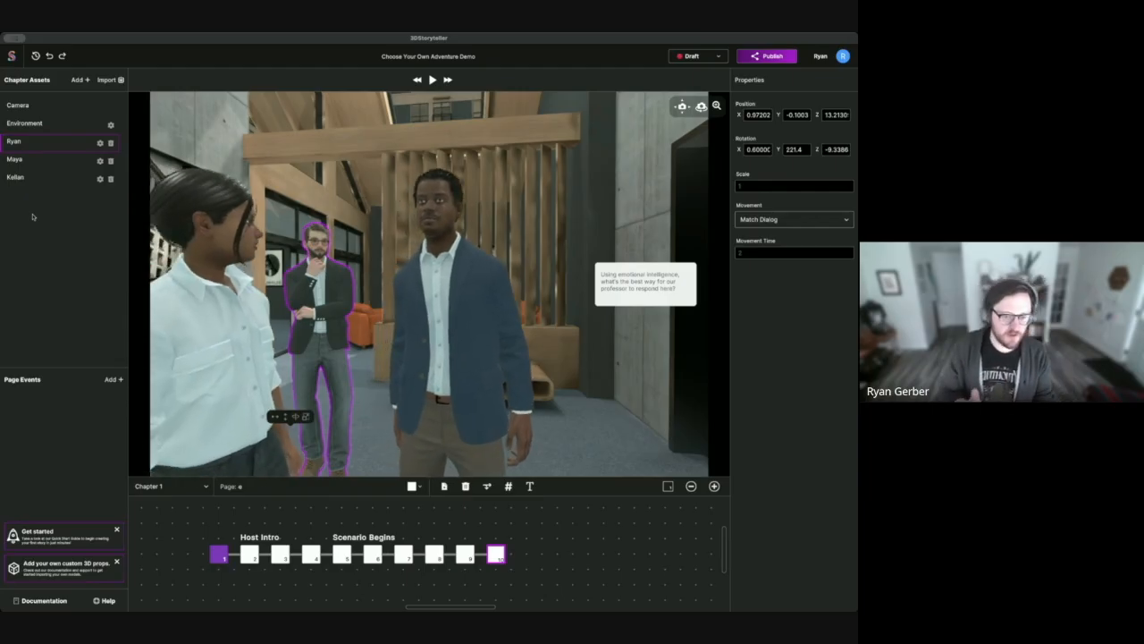
Step: Add a Multiple Choice event from the Game category of the Event Library to page 10
{"action": "left_click", "coordinate": [114, 379]}
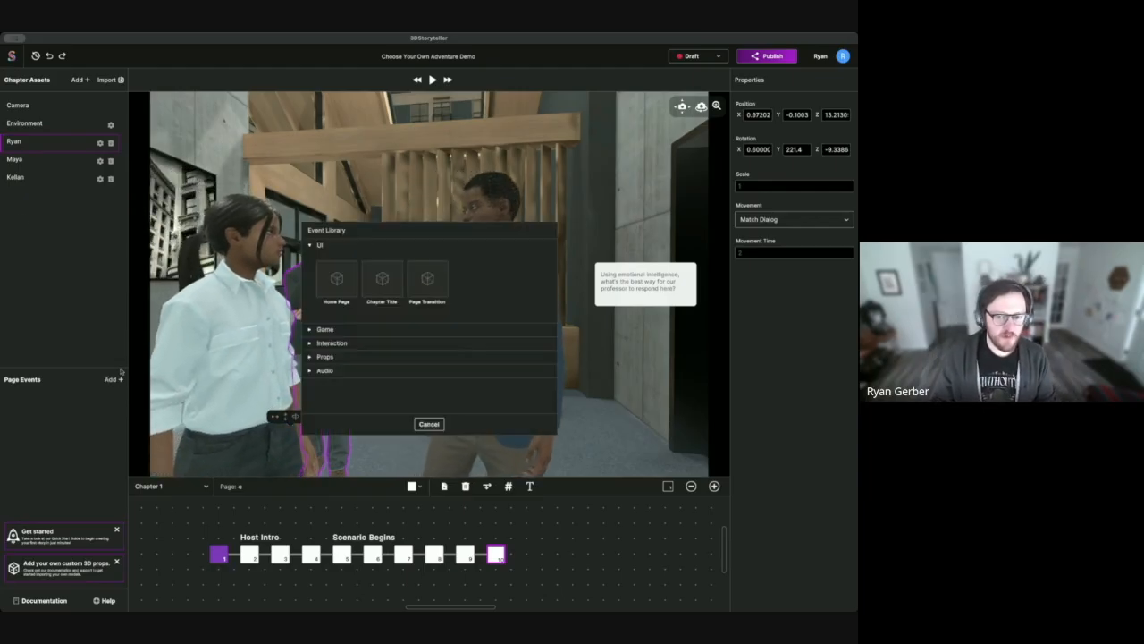
{"action": "left_click", "coordinate": [320, 244]}
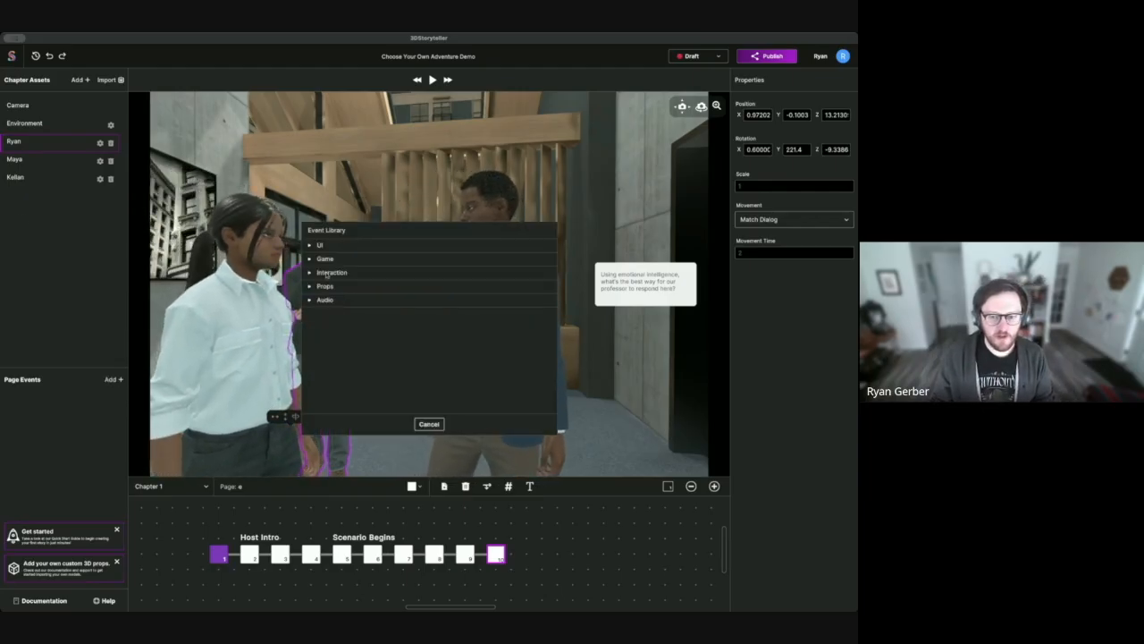
{"action": "left_click", "coordinate": [324, 258]}
{"action": "left_click", "coordinate": [340, 295]}
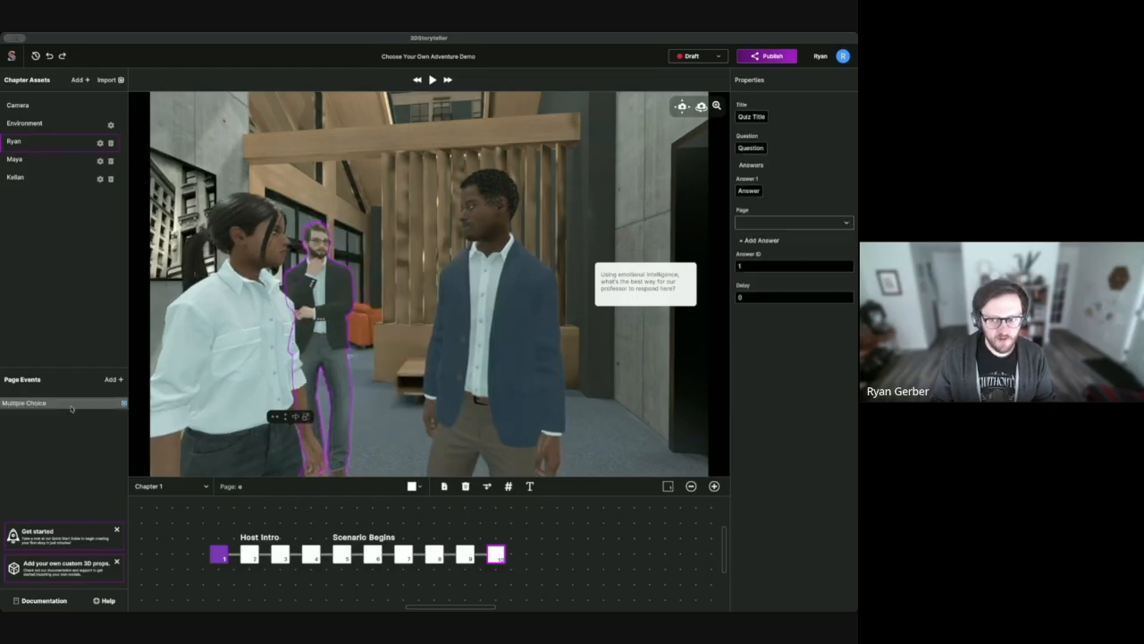
{"action": "left_click", "coordinate": [497, 553]}
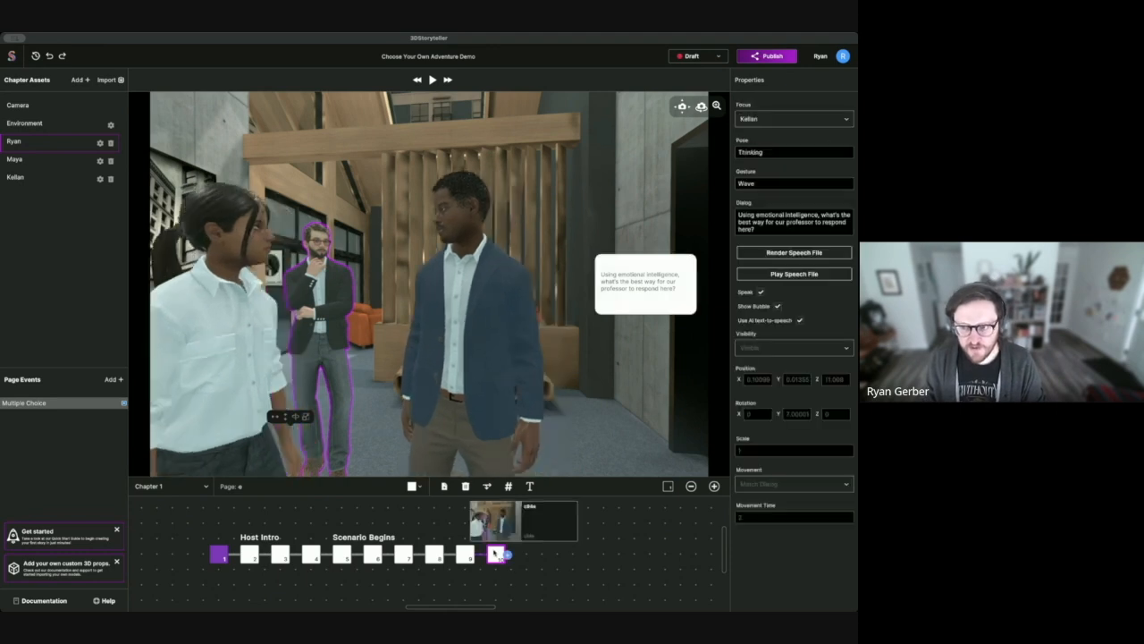
{"action": "left_click", "coordinate": [79, 404]}
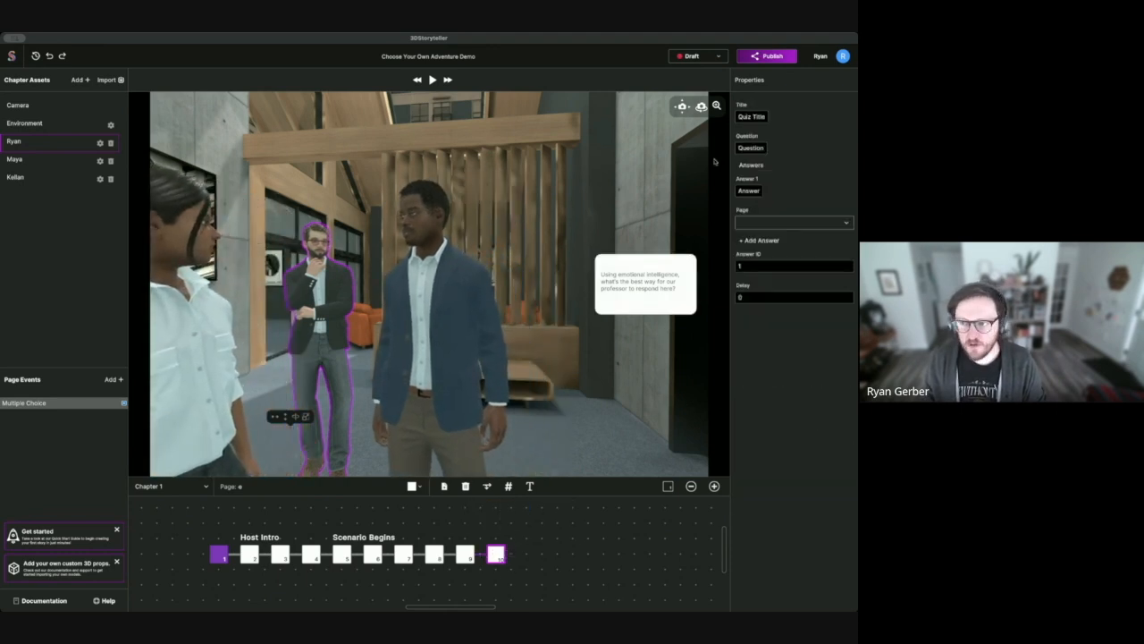
{"action": "triple_click", "coordinate": [752, 117]}
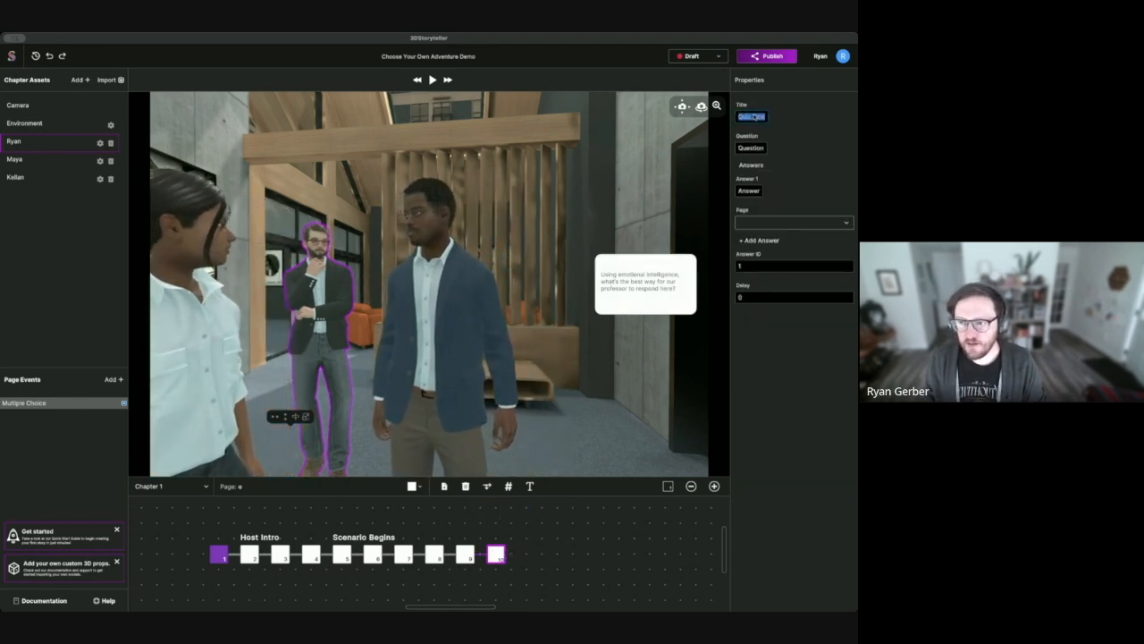
Step: Copy the host's dialog text on page 10 and turn off his speech bubble
{"action": "left_click", "coordinate": [324, 257]}
{"action": "left_click", "coordinate": [325, 256]}
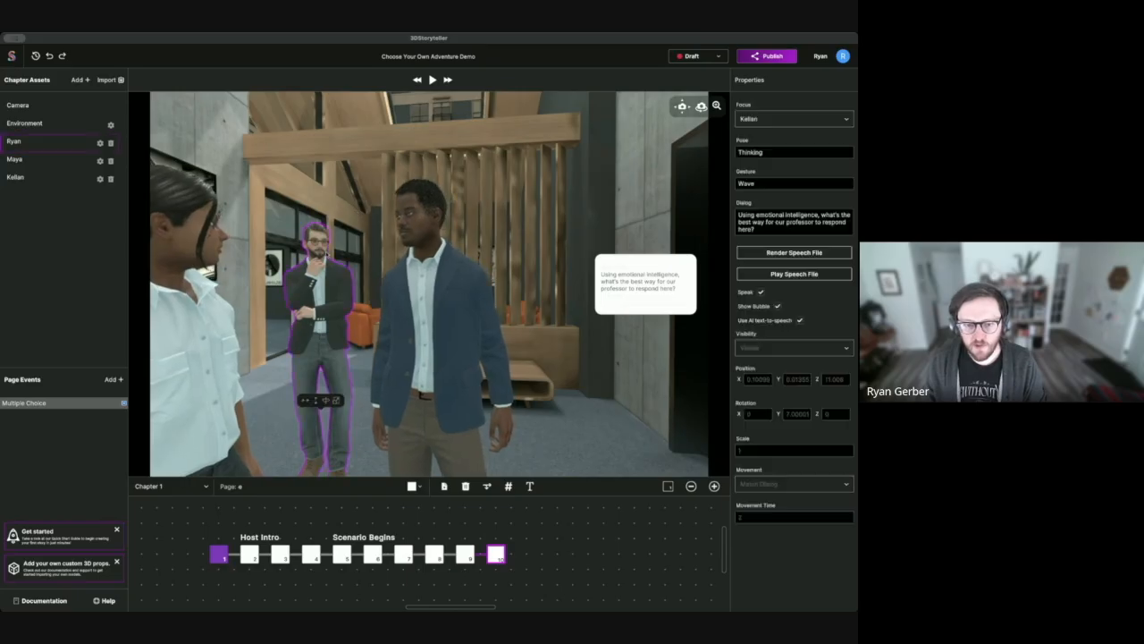
{"action": "triple_click", "coordinate": [761, 219]}
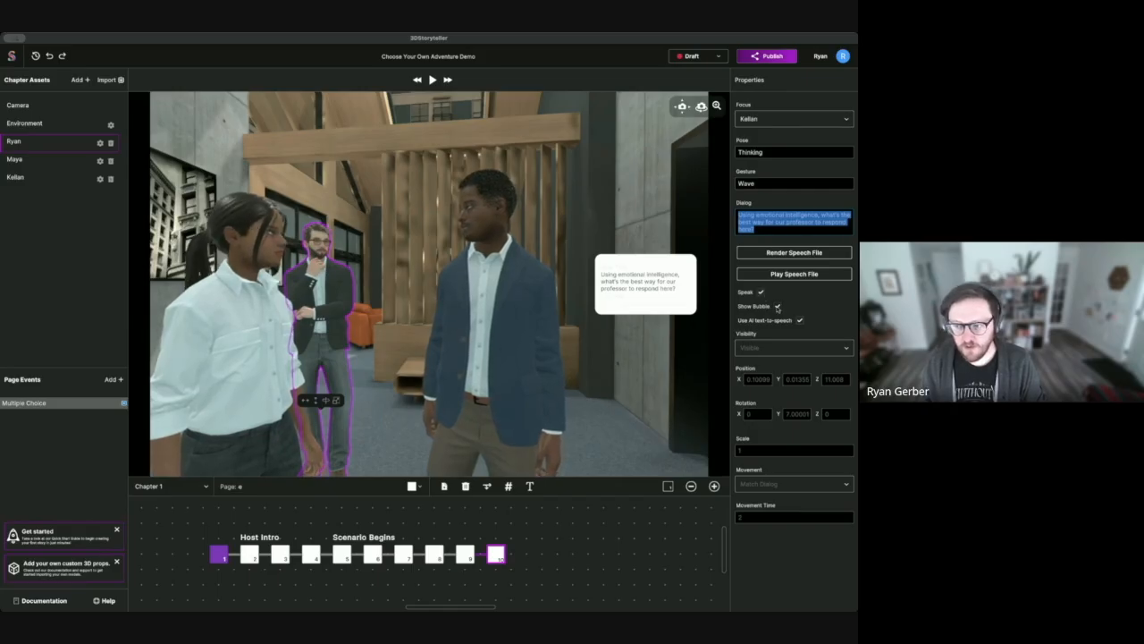
{"action": "left_click", "coordinate": [777, 307]}
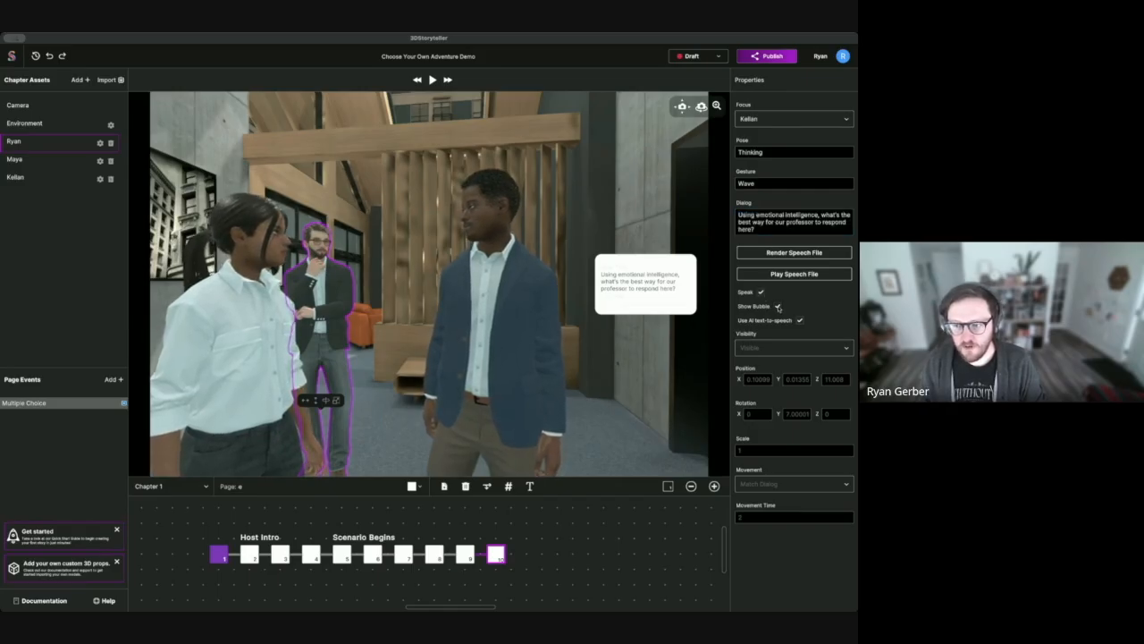
{"action": "left_click", "coordinate": [777, 306]}
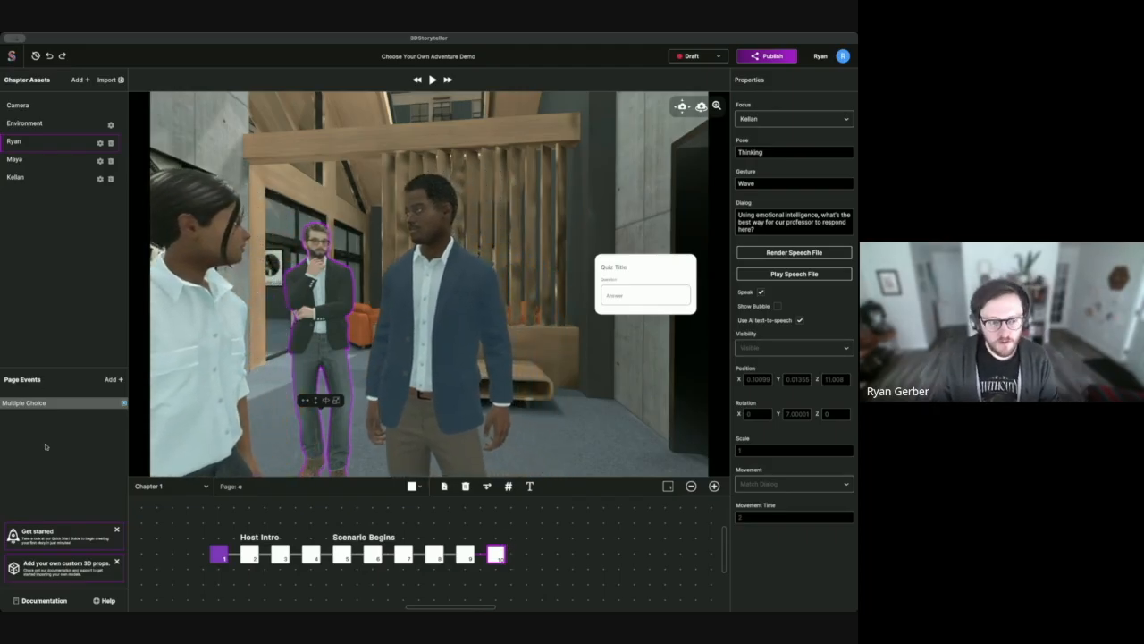
Step: Title the quiz "Using emotional intelligence, what's the best way for our professor to respond here?" and set the question to "Select an answer below to continue:"
{"action": "left_click", "coordinate": [69, 403]}
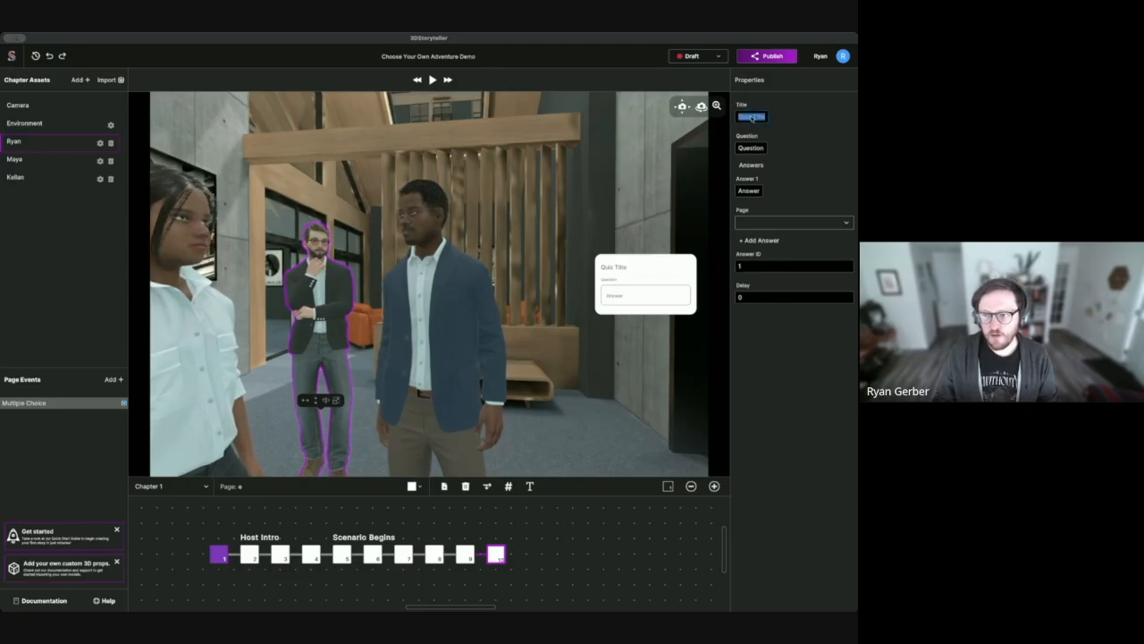
{"action": "type", "text": "Using emotional intelligence, what's the best way for our professor to respond here?!"}
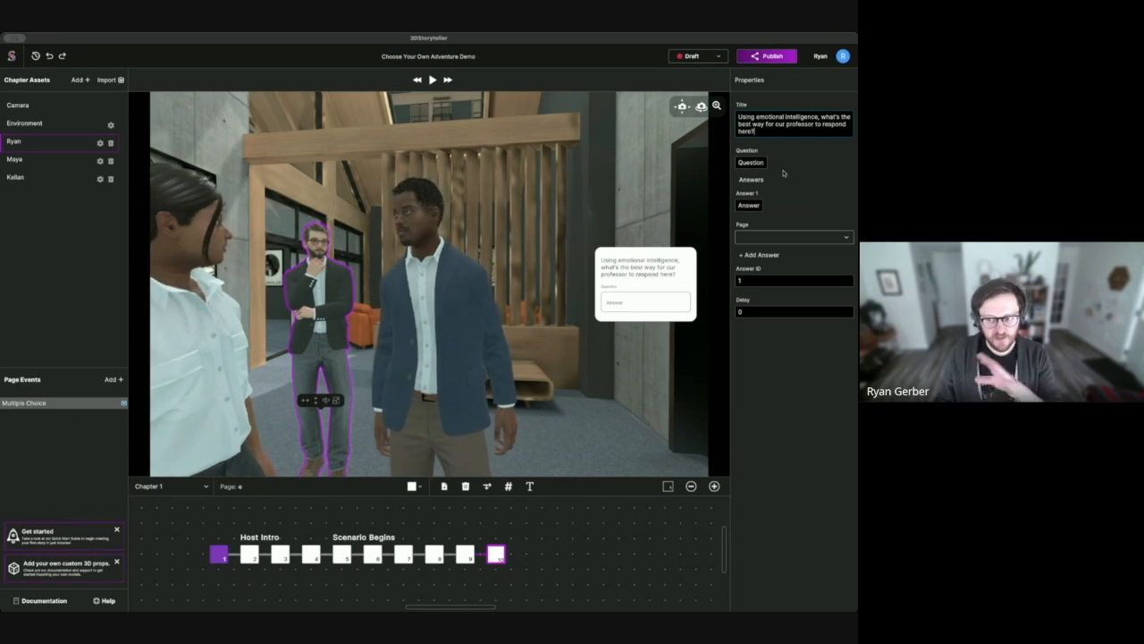
{"action": "double_click", "coordinate": [753, 162]}
{"action": "type", "text": "Se"}
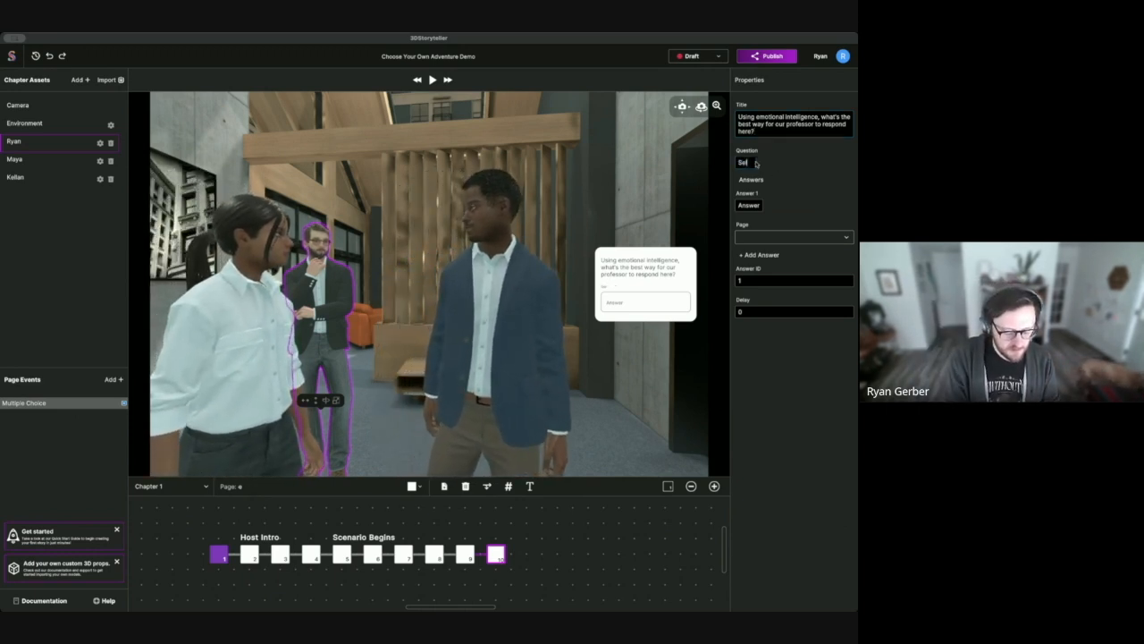
{"action": "type", "text": "lect and an"}
{"action": "key", "text": "BackSpace"}
{"action": "type", "text": "answer below to continue:"}
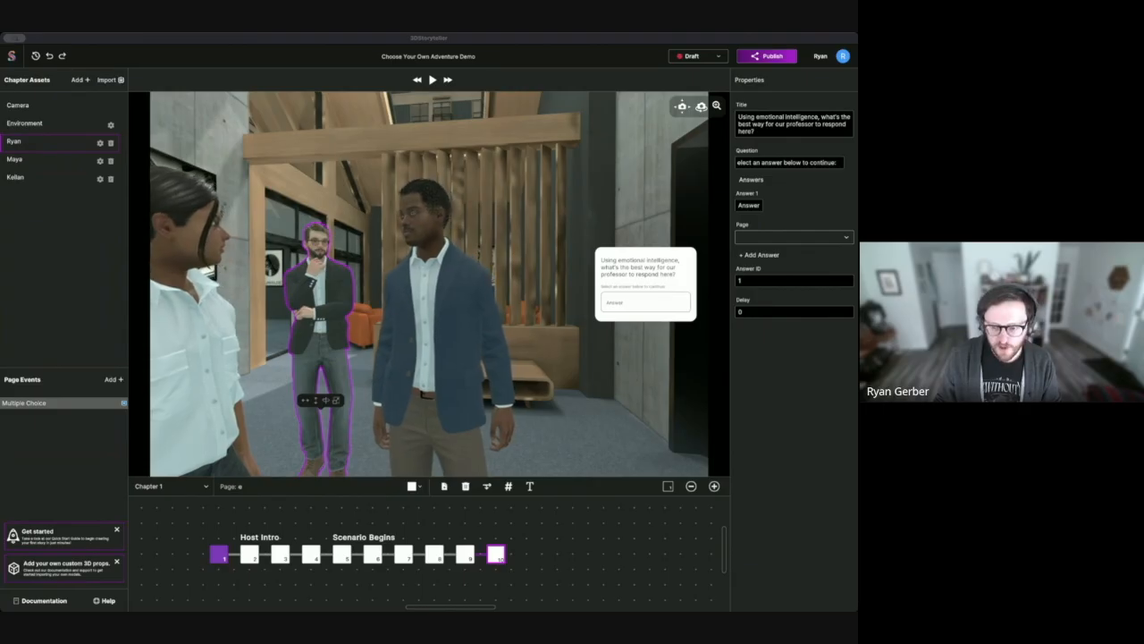
Step: Set answer 1 to "I get it—but the grade reflects the rubric." and add answer 2, "Hard work doesn't always mean a good grade."
{"action": "double_click", "coordinate": [748, 205]}
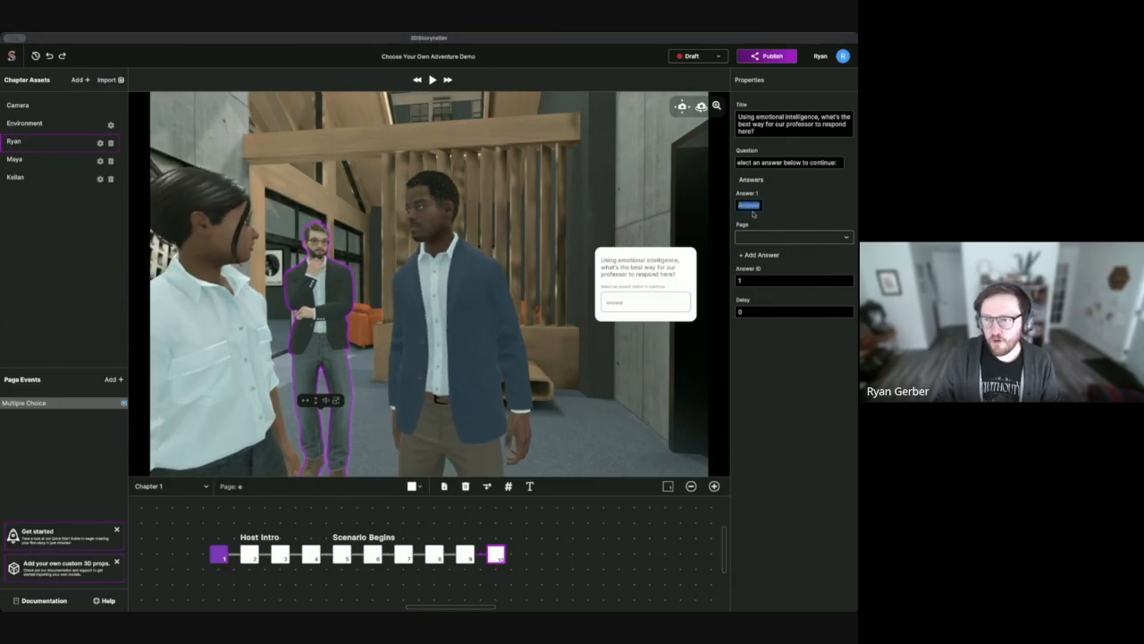
{"action": "type", "text": "I get it—but the grade reflects the rubric."}
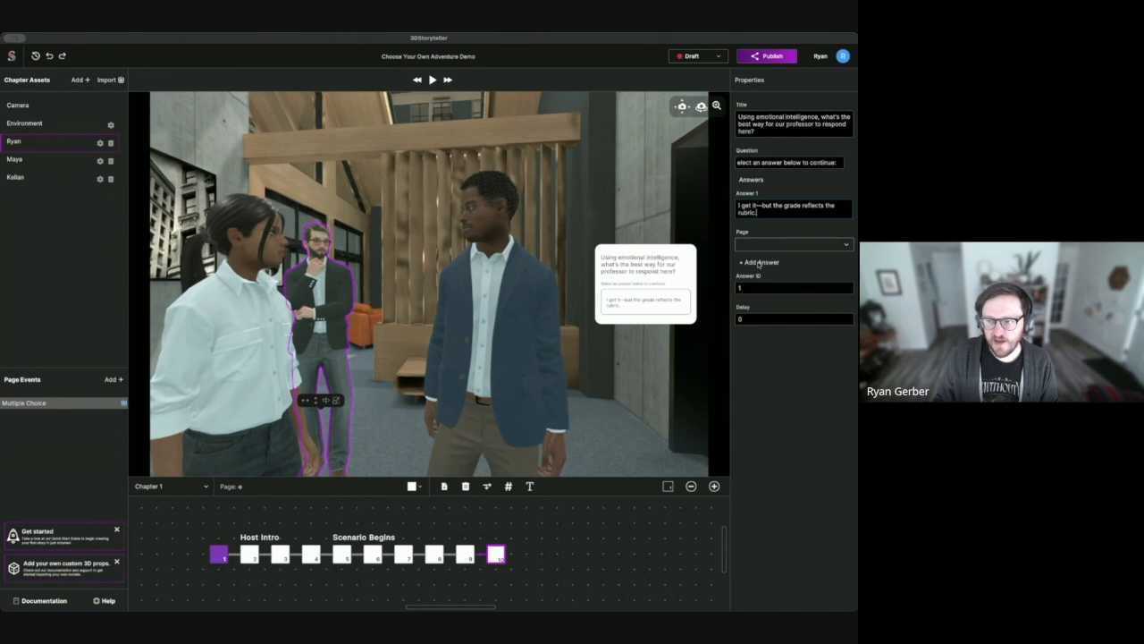
{"action": "left_click", "coordinate": [759, 263]}
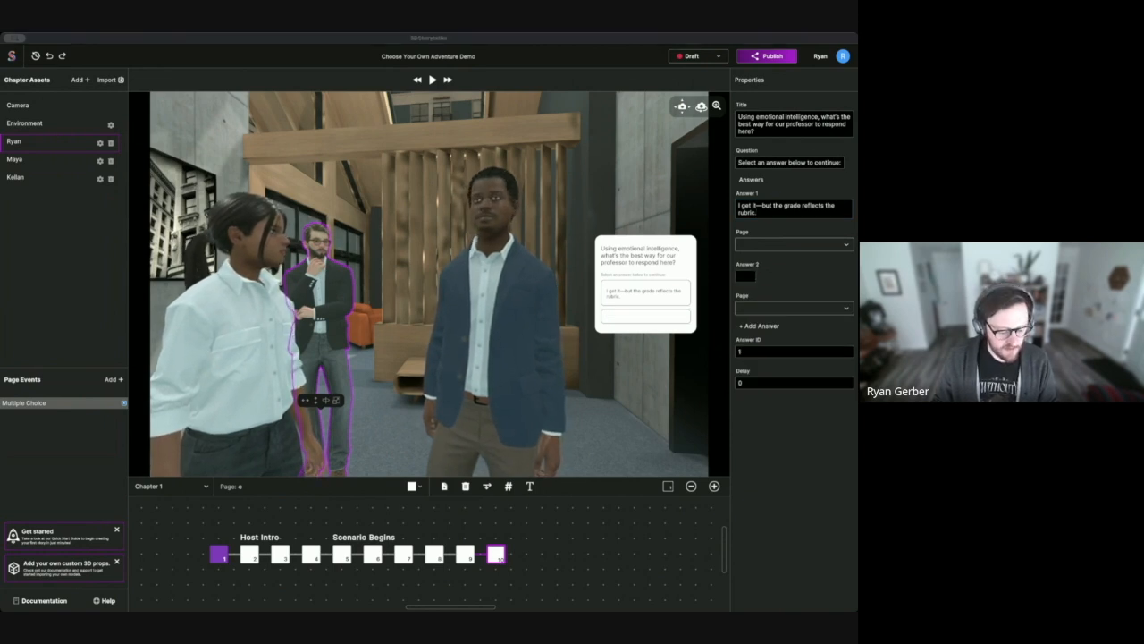
{"action": "left_click", "coordinate": [752, 278]}
{"action": "type", "text": "Hard work doesn't always mean a good grade."}
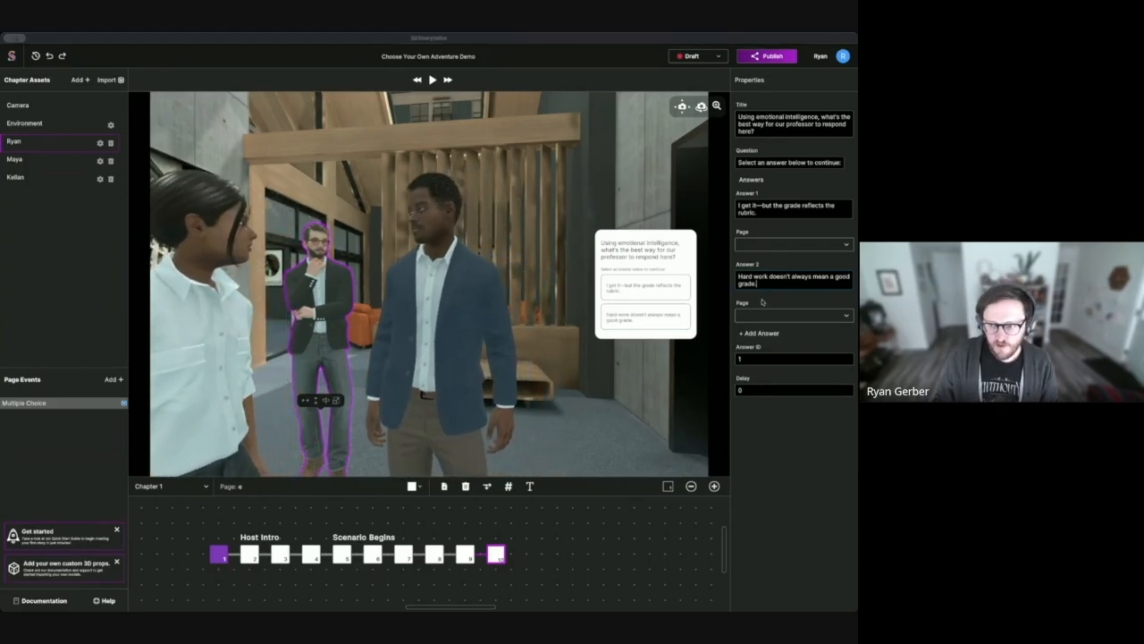
Step: Add a third answer to the multiple-choice question reading "I can tell you tried—let's walk through it together."
{"action": "left_click", "coordinate": [761, 334]}
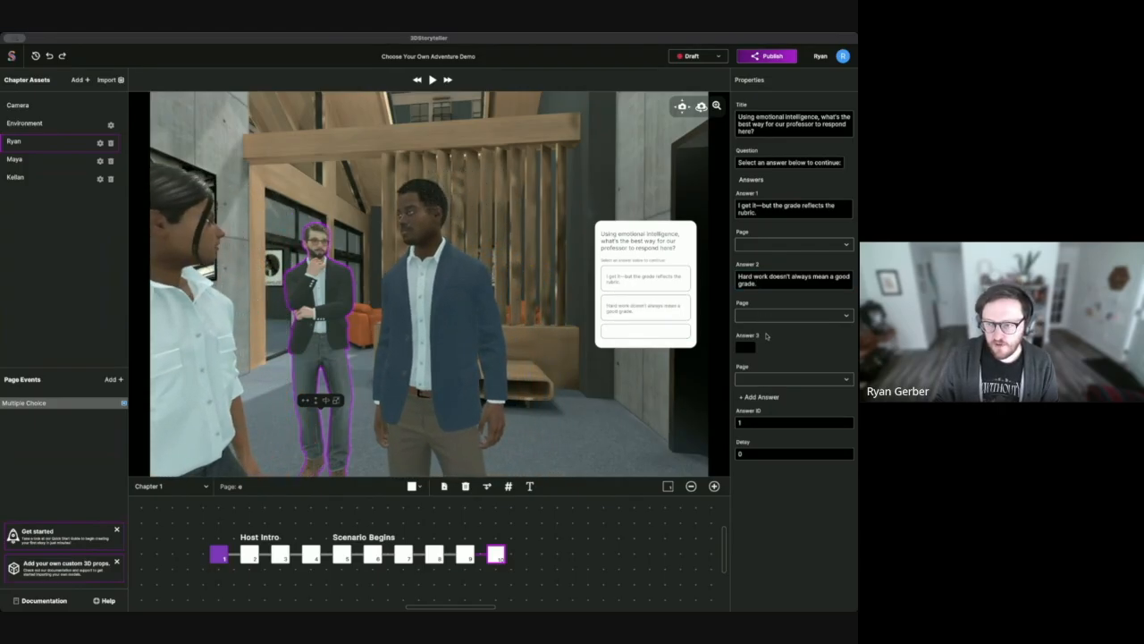
{"action": "left_click", "coordinate": [746, 348]}
{"action": "type", "text": "I can tell you tried—let's walk through it together."}
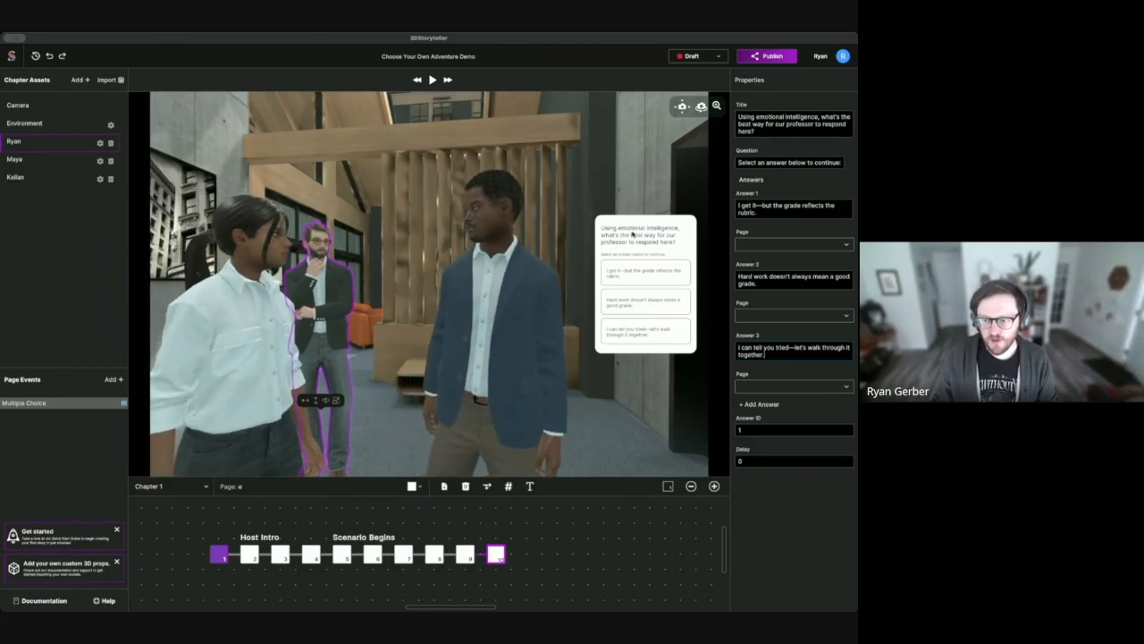
{"action": "left_click", "coordinate": [621, 277]}
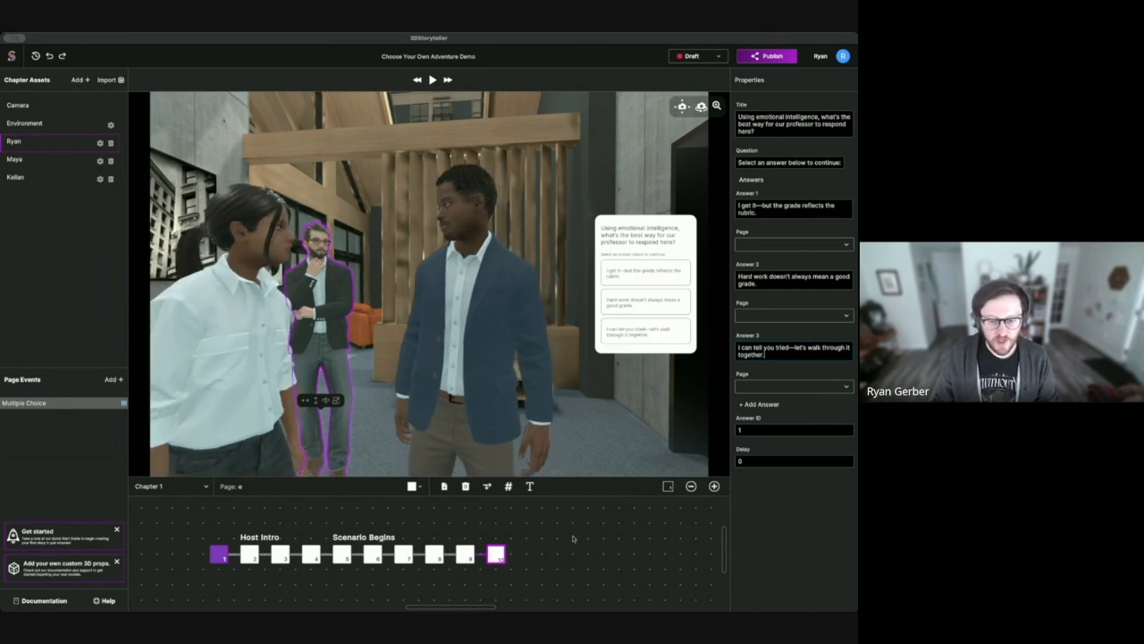
Step: Branch the timeline from page 10 into three separate pages, 11, 12 and 13, with page 11 moved above the main line
{"action": "mouse_move", "coordinate": [499, 555]}
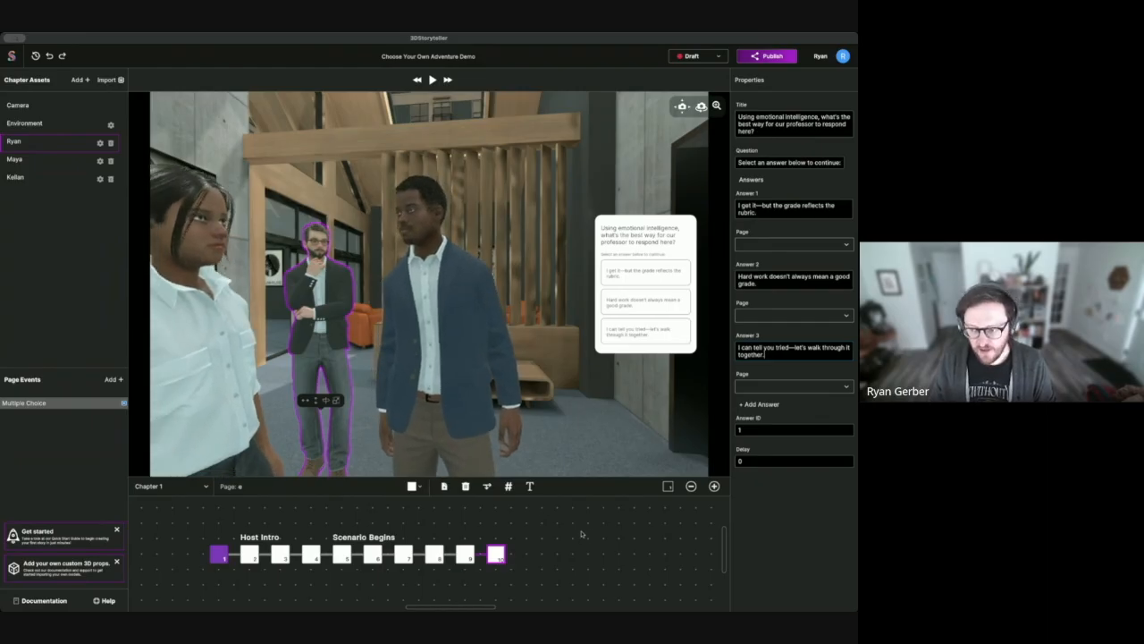
{"action": "left_click", "coordinate": [497, 555]}
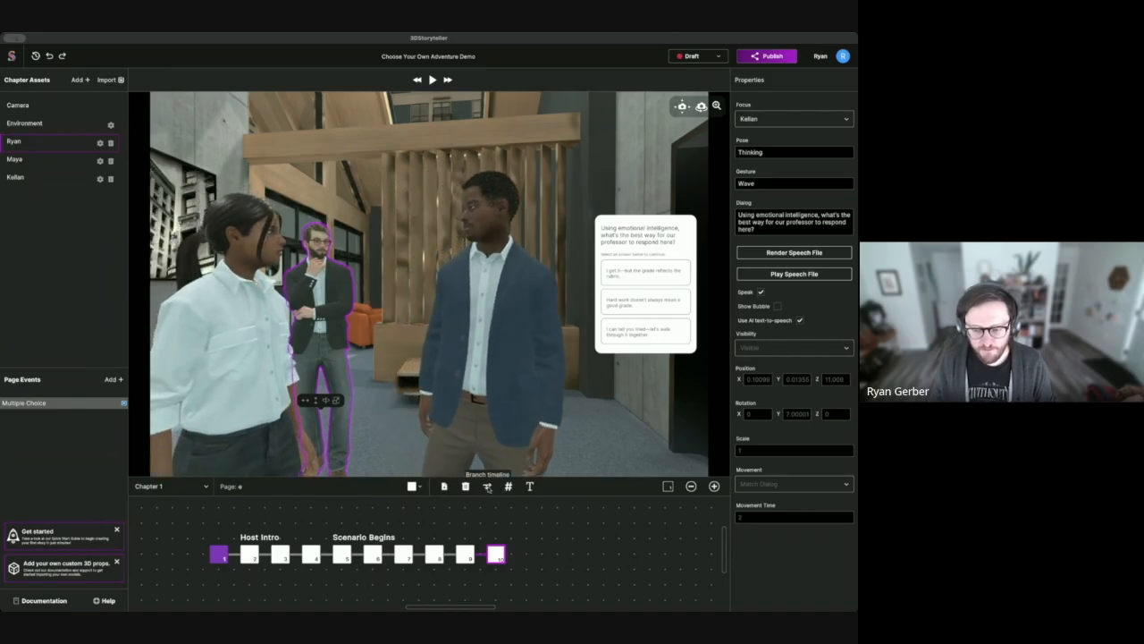
{"action": "left_click", "coordinate": [488, 487]}
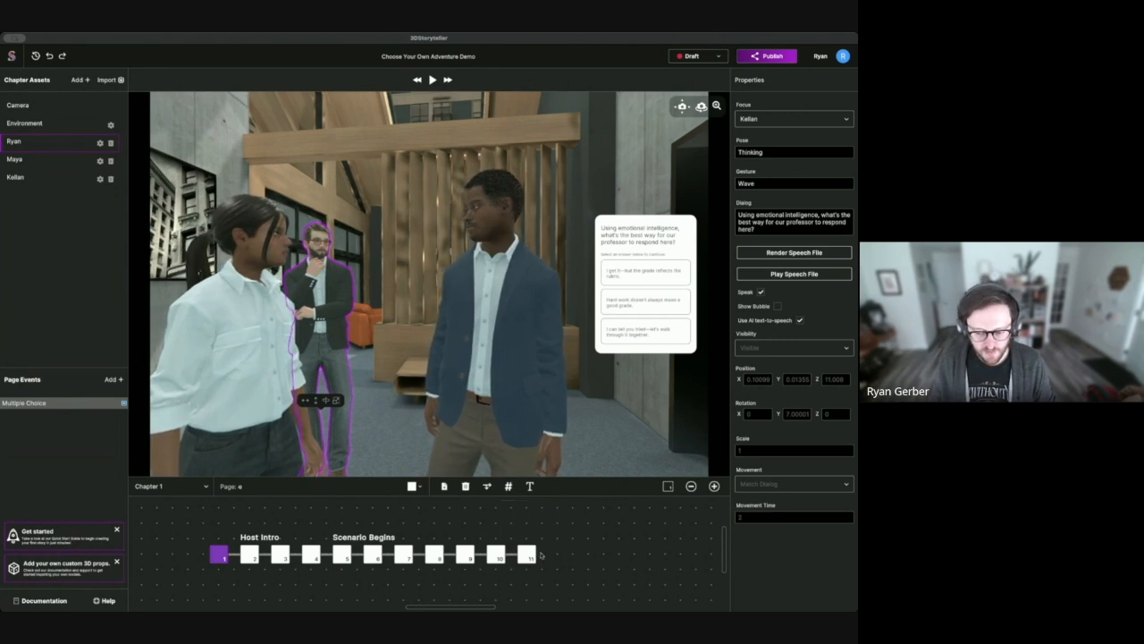
{"action": "left_click_drag", "start_coordinate": [528, 556], "coordinate": [528, 528]}
{"action": "left_click", "coordinate": [496, 554]}
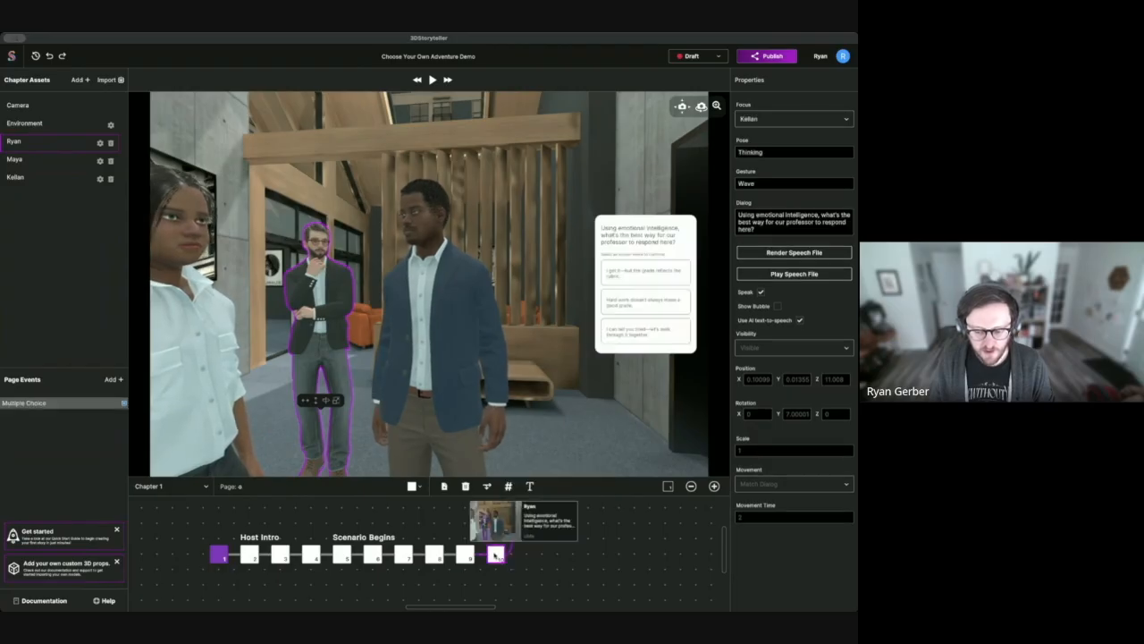
{"action": "left_click", "coordinate": [487, 487]}
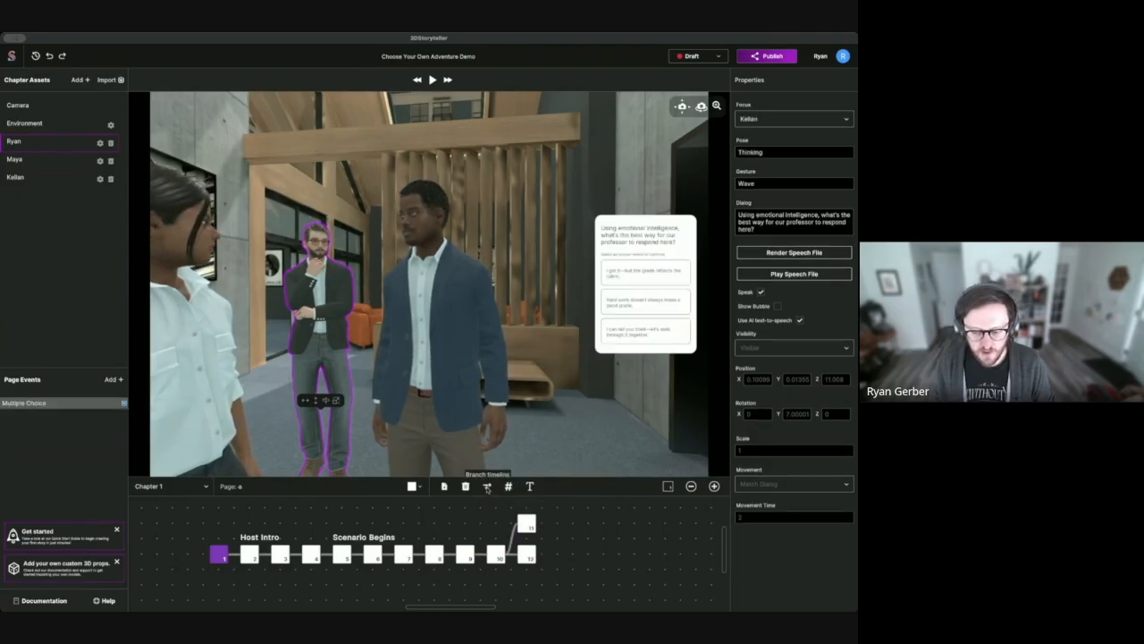
{"action": "left_click", "coordinate": [493, 556]}
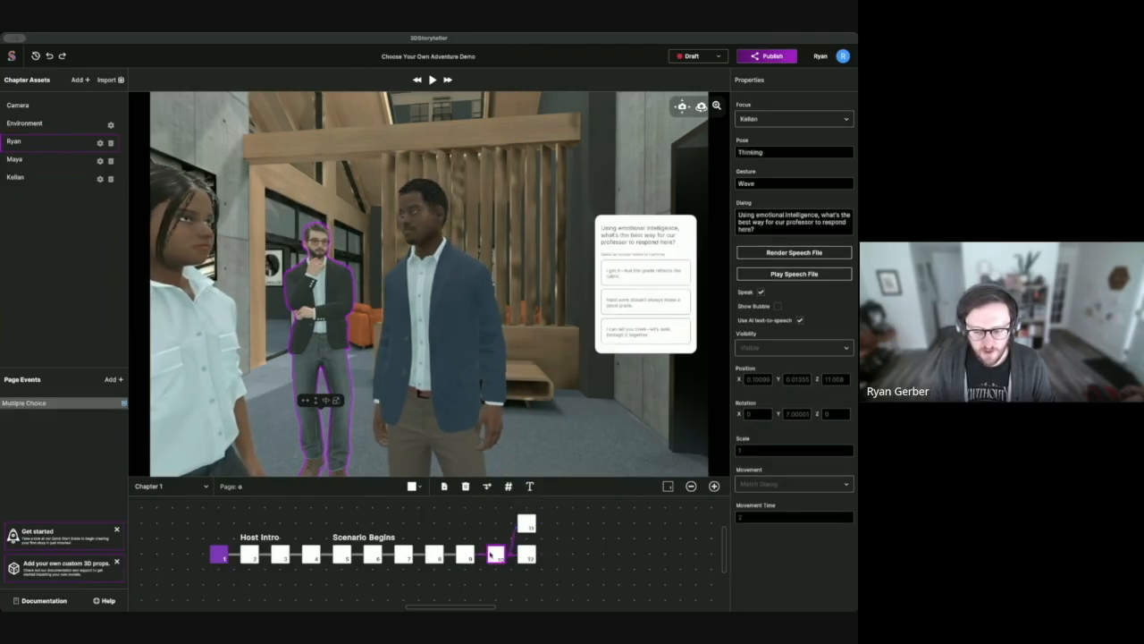
{"action": "left_click", "coordinate": [487, 487]}
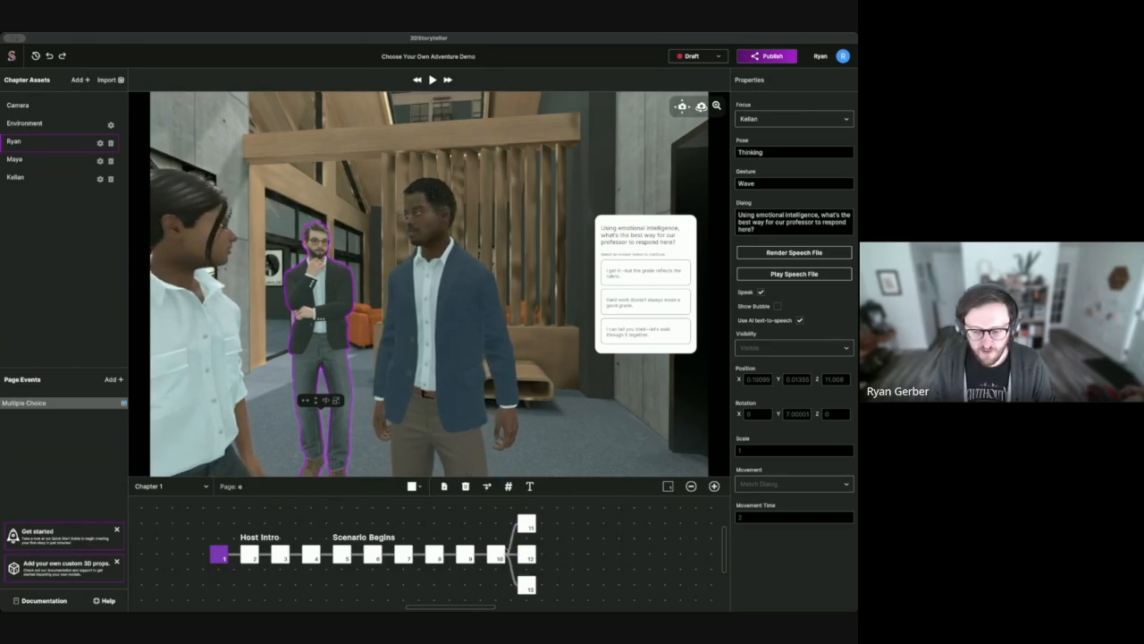
{"action": "left_click", "coordinate": [526, 526]}
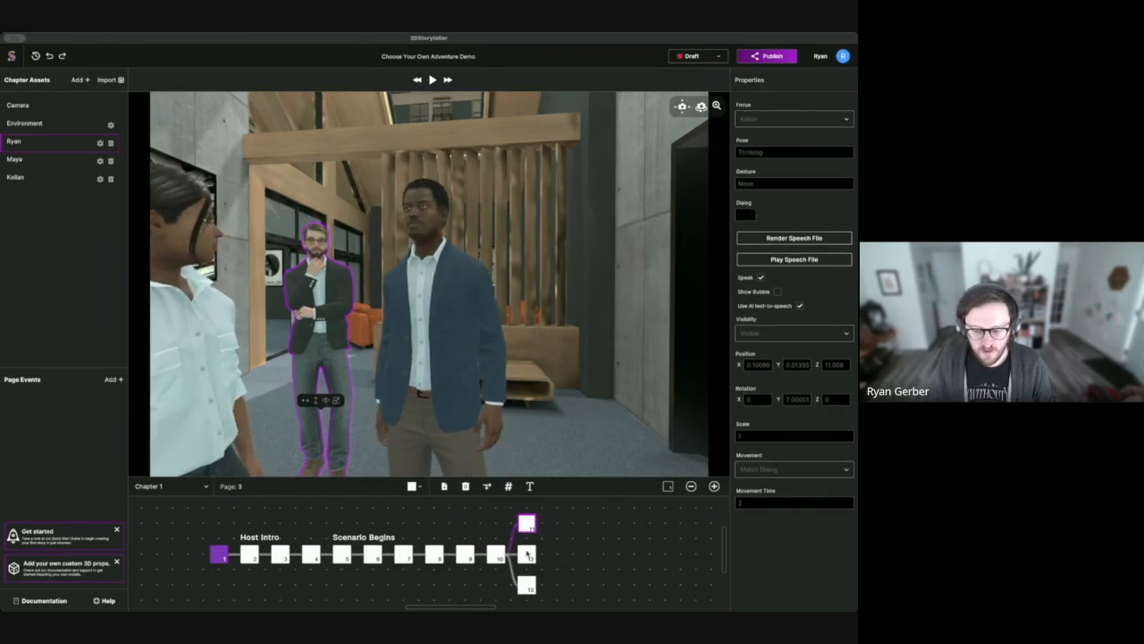
{"action": "mouse_move", "coordinate": [527, 590]}
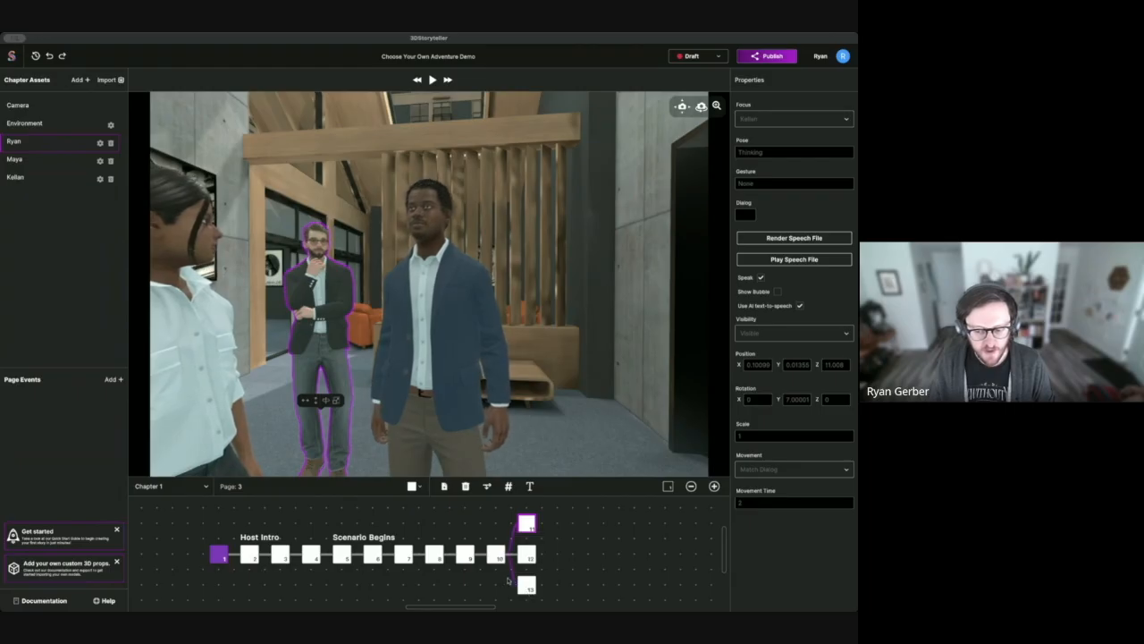
{"action": "left_click", "coordinate": [495, 556]}
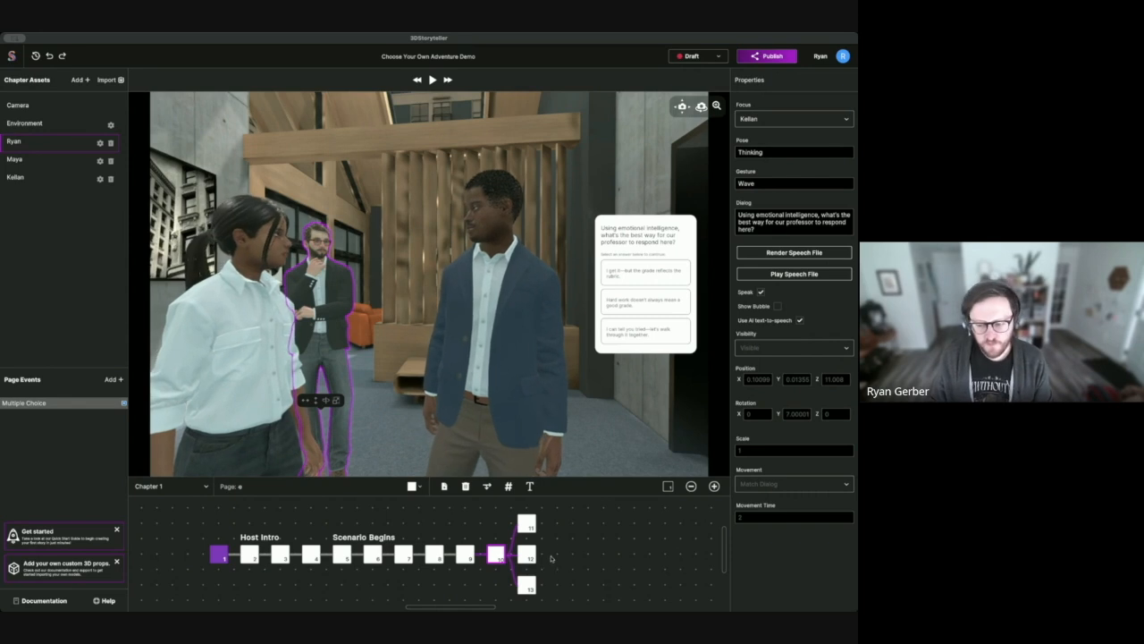
{"action": "mouse_move", "coordinate": [499, 556]}
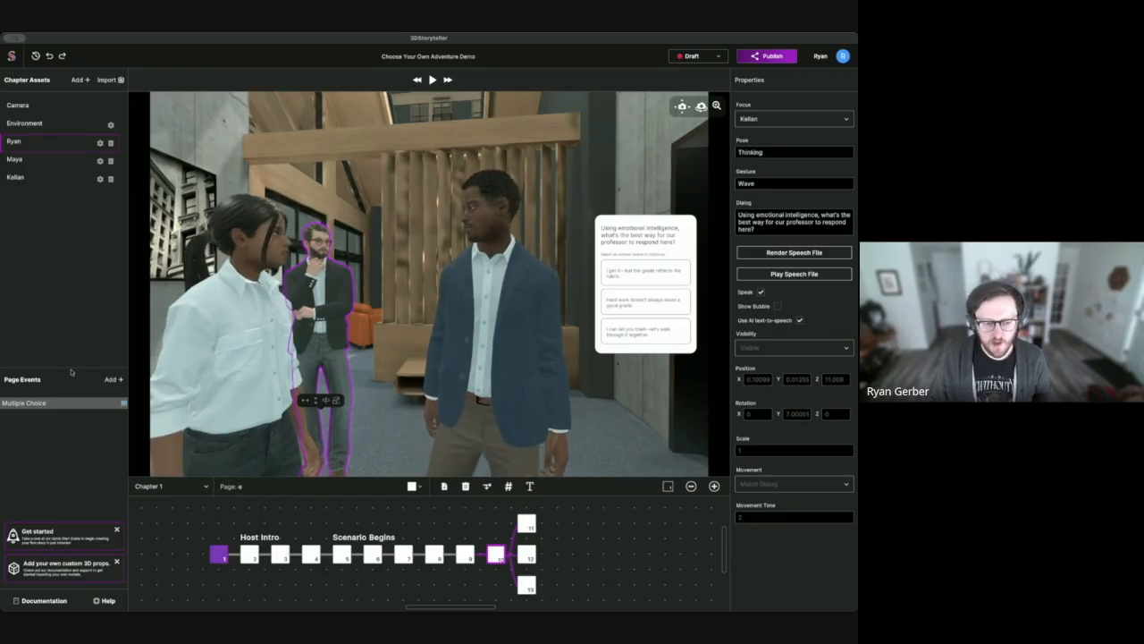
Step: In the page 10 multiple-choice event, link answer 1 to page 11 and answer 2 to page 12
{"action": "left_click", "coordinate": [82, 403]}
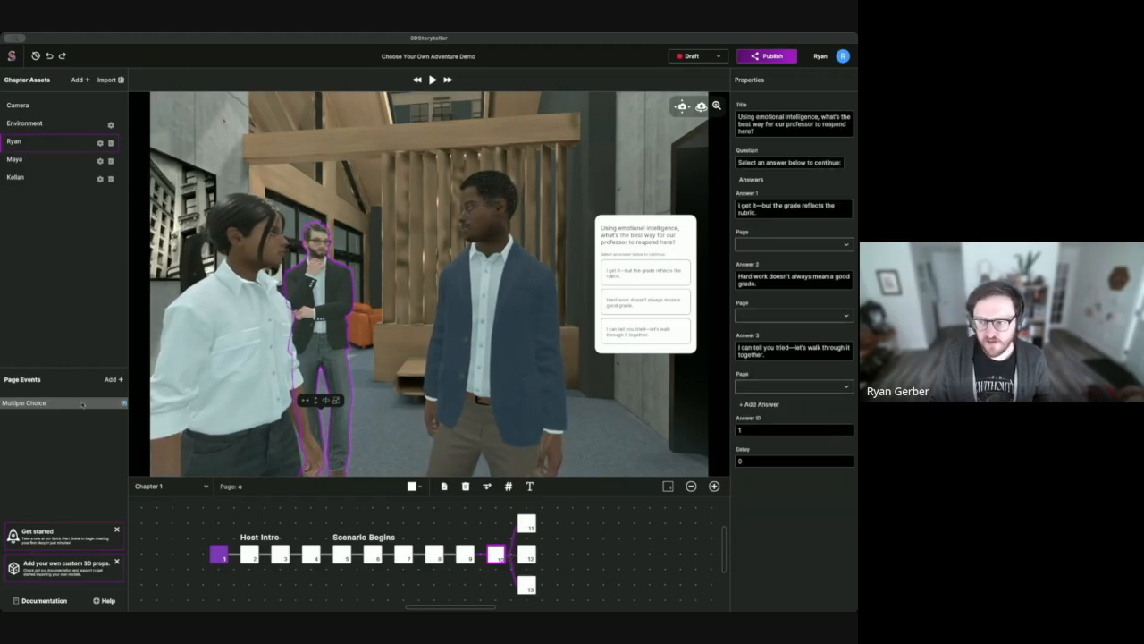
{"action": "left_click", "coordinate": [787, 245]}
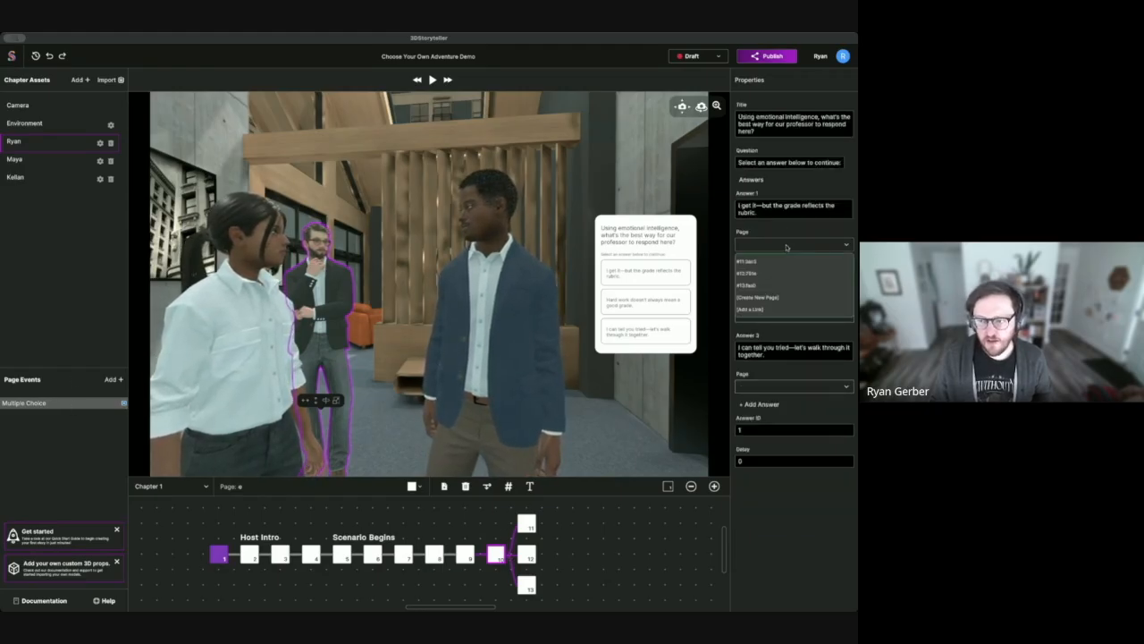
{"action": "left_click", "coordinate": [781, 262]}
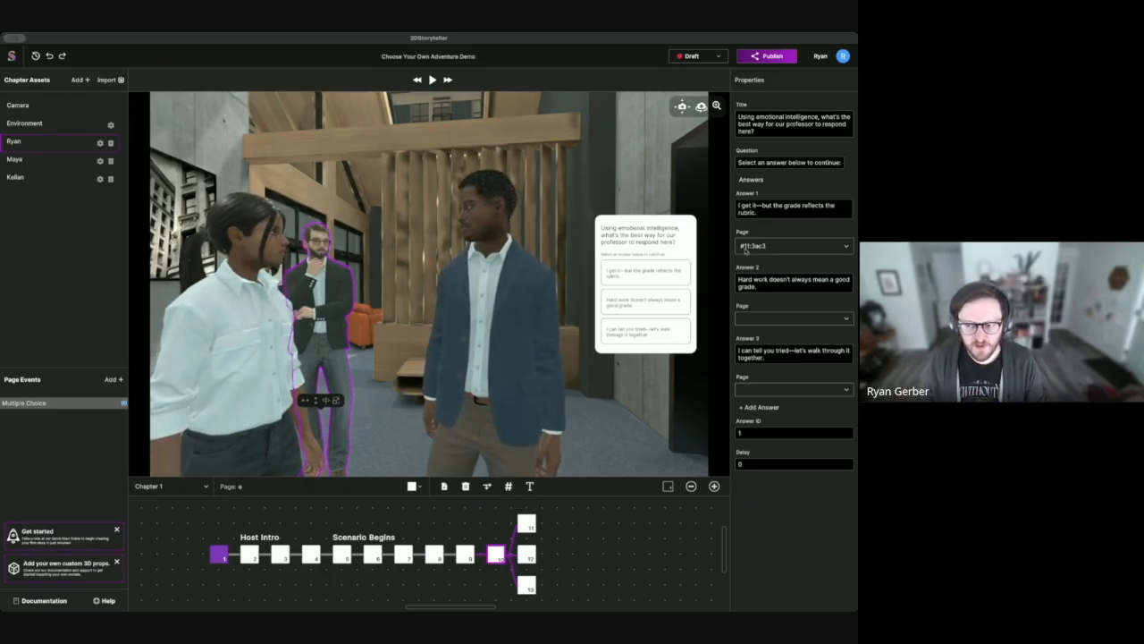
{"action": "left_click", "coordinate": [760, 317]}
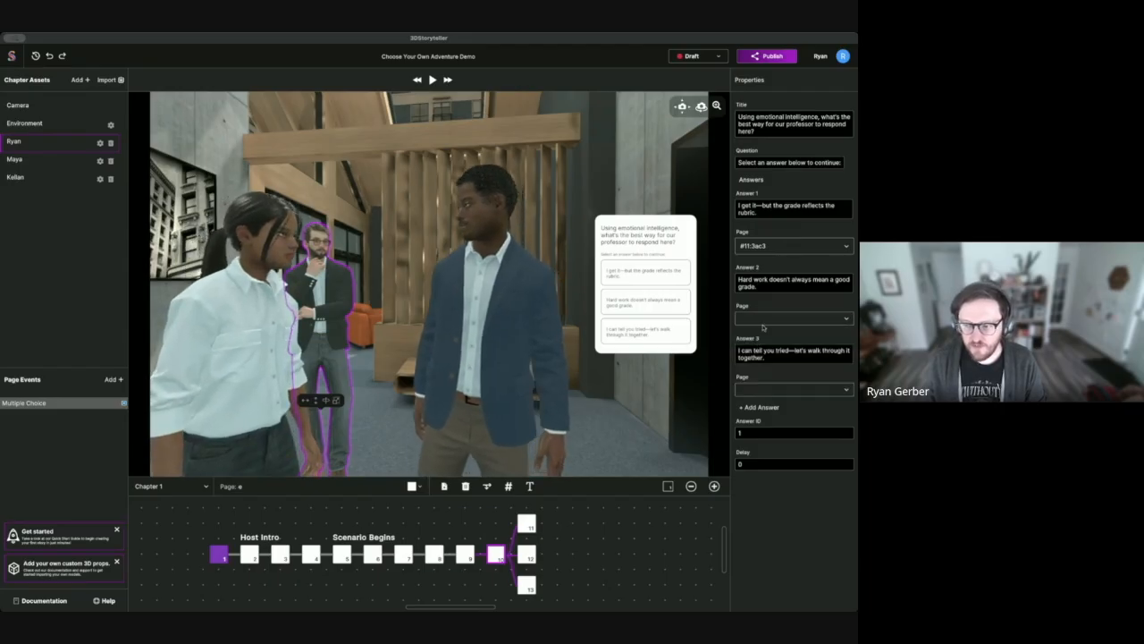
{"action": "left_click", "coordinate": [747, 347]}
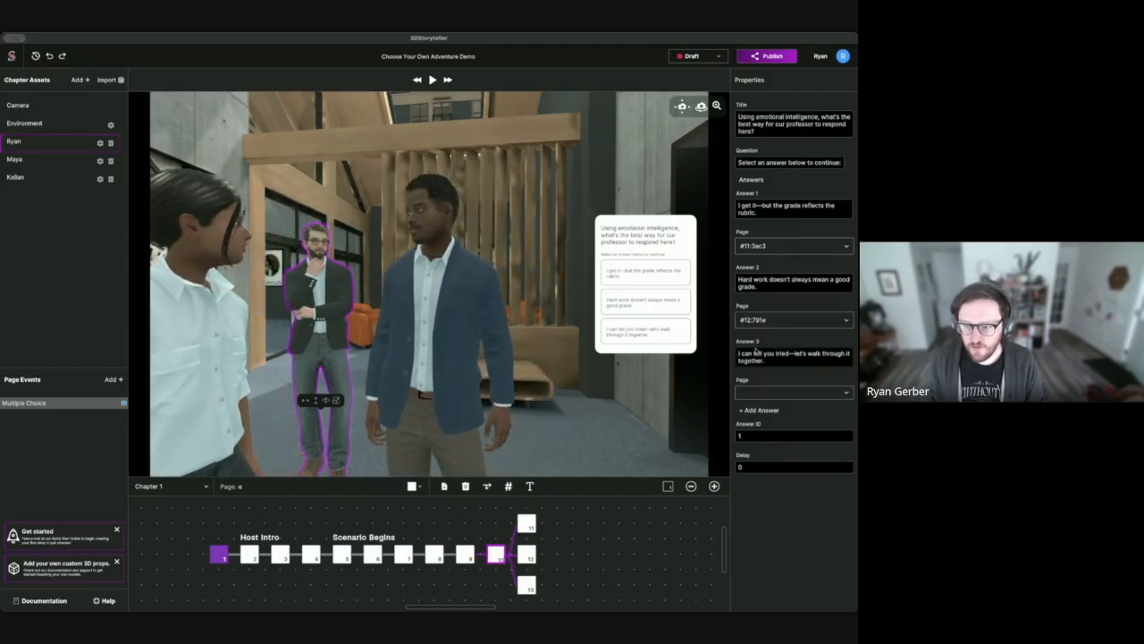
Step: Link answer 3 to page 13 and set the question's Answer ID to 3
{"action": "left_click", "coordinate": [753, 392]}
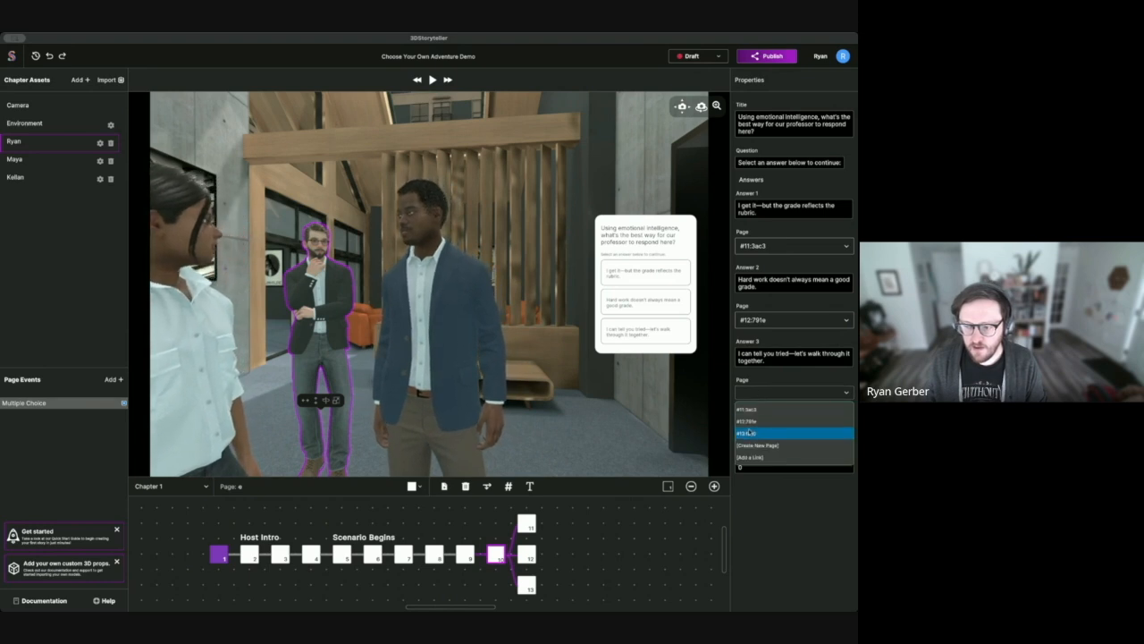
{"action": "left_click", "coordinate": [751, 433]}
{"action": "left_click", "coordinate": [787, 394]}
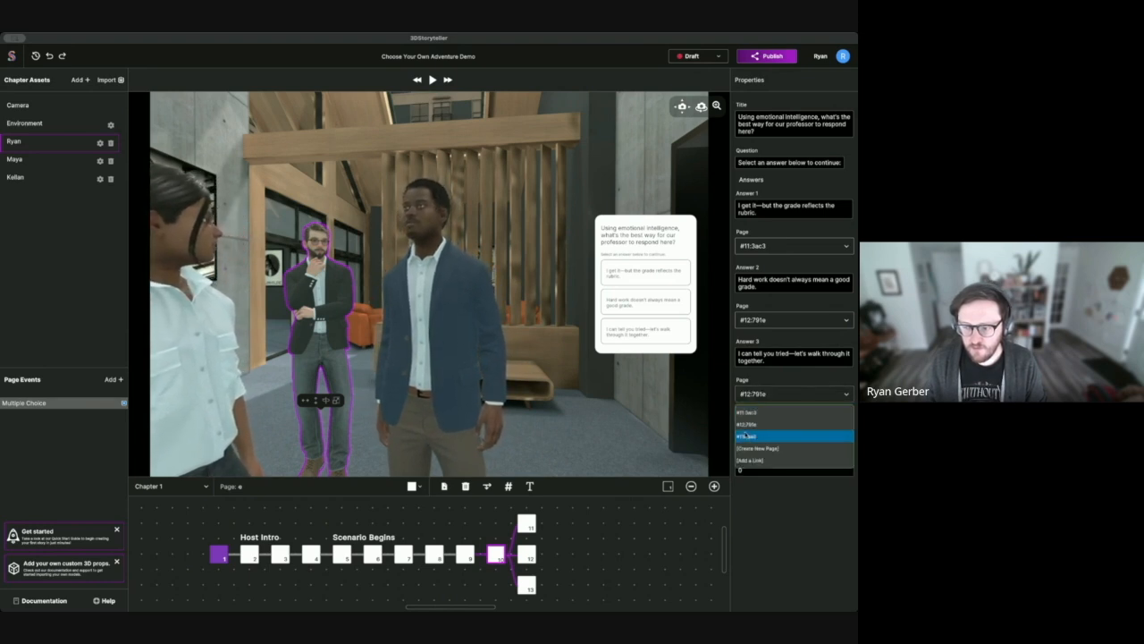
{"action": "left_click", "coordinate": [769, 438]}
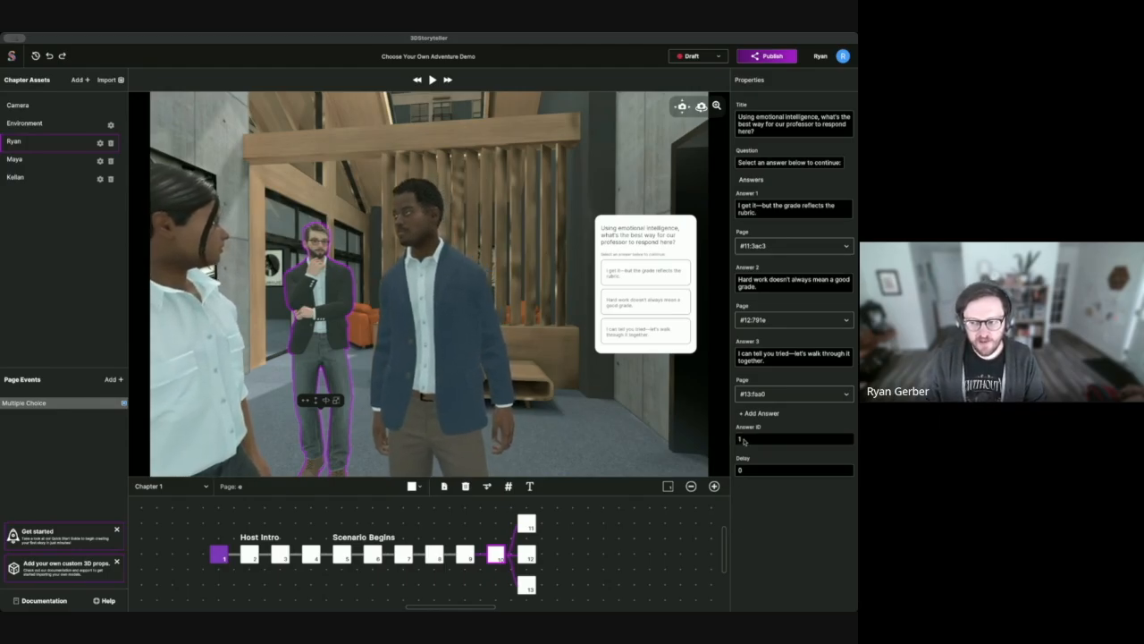
{"action": "left_click_drag", "start_coordinate": [744, 439], "coordinate": [738, 440]}
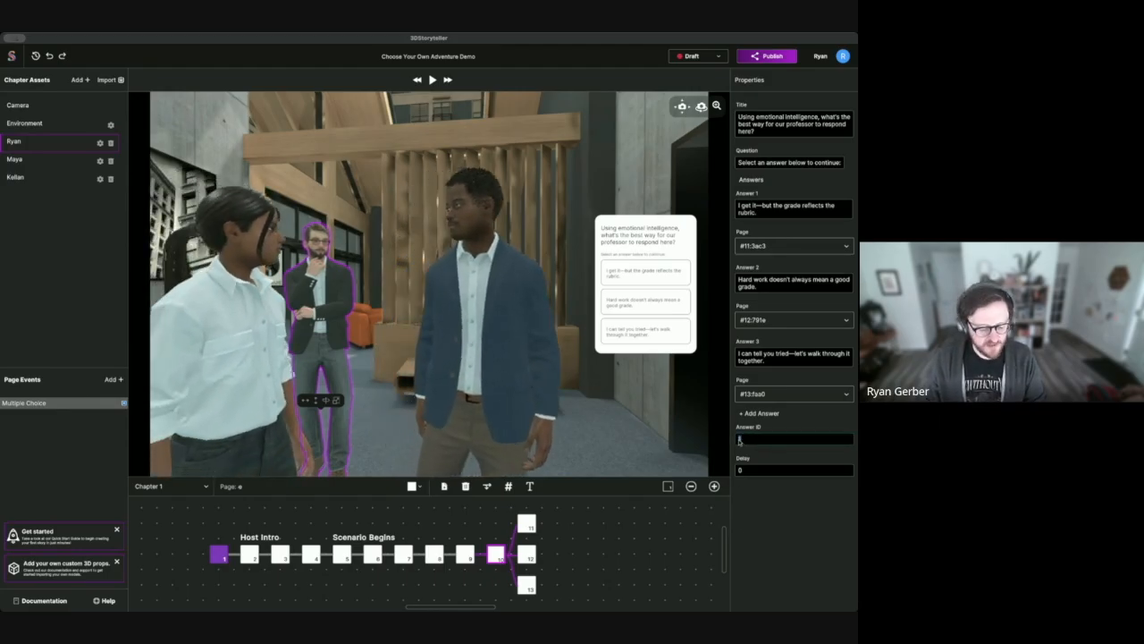
{"action": "type", "text": "3"}
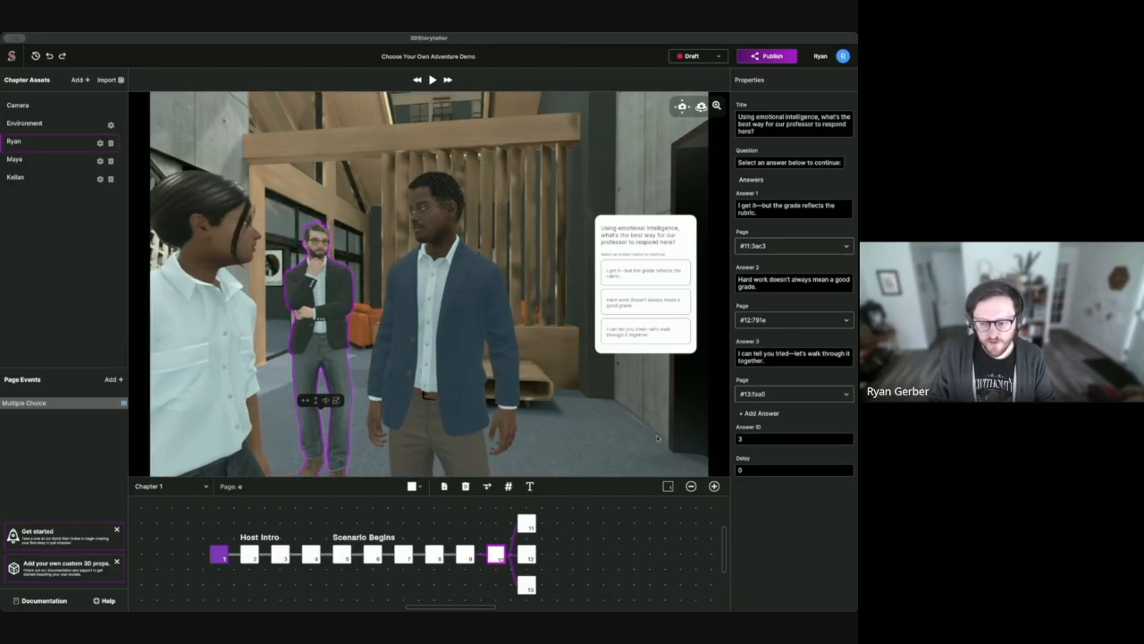
Step: On page 11, turn the camera toward the professor character, to a Y rotation of about 235
{"action": "left_click_drag", "start_coordinate": [616, 543], "coordinate": [570, 535]}
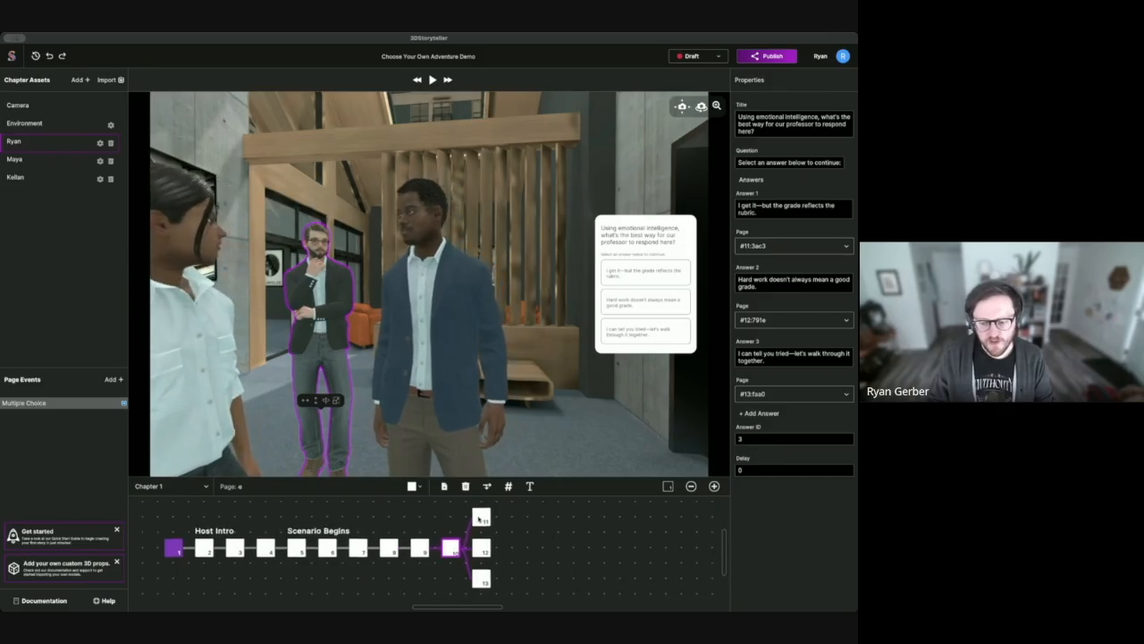
{"action": "mouse_move", "coordinate": [479, 518]}
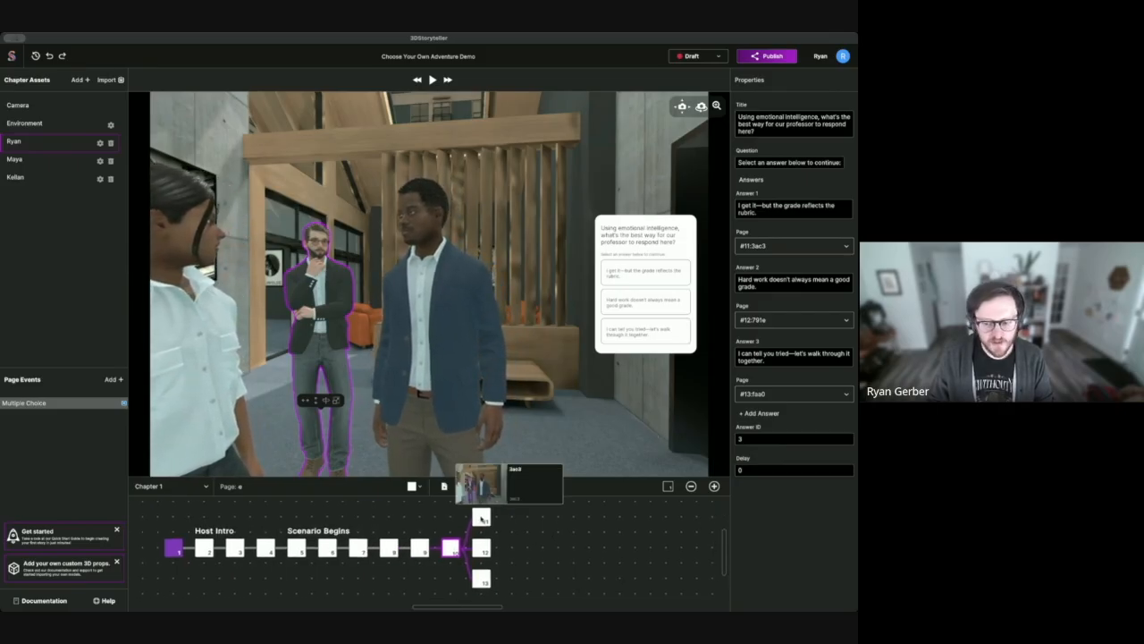
{"action": "left_click", "coordinate": [481, 519]}
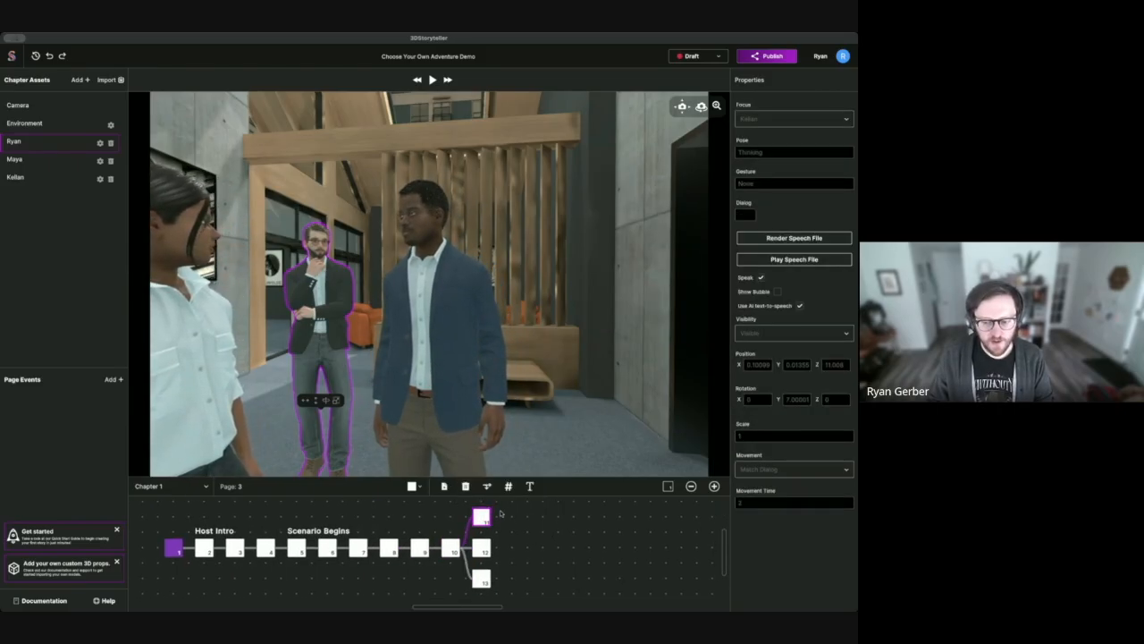
{"action": "mouse_move", "coordinate": [449, 546]}
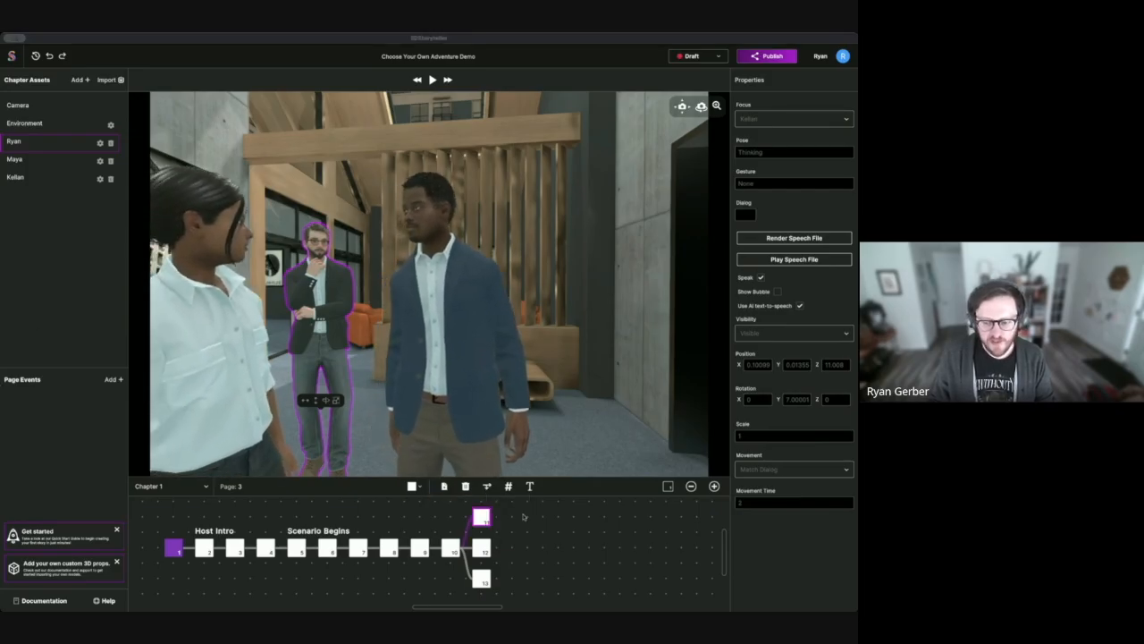
{"action": "left_click", "coordinate": [533, 284]}
{"action": "left_click_drag", "start_coordinate": [533, 283], "coordinate": [565, 288]}
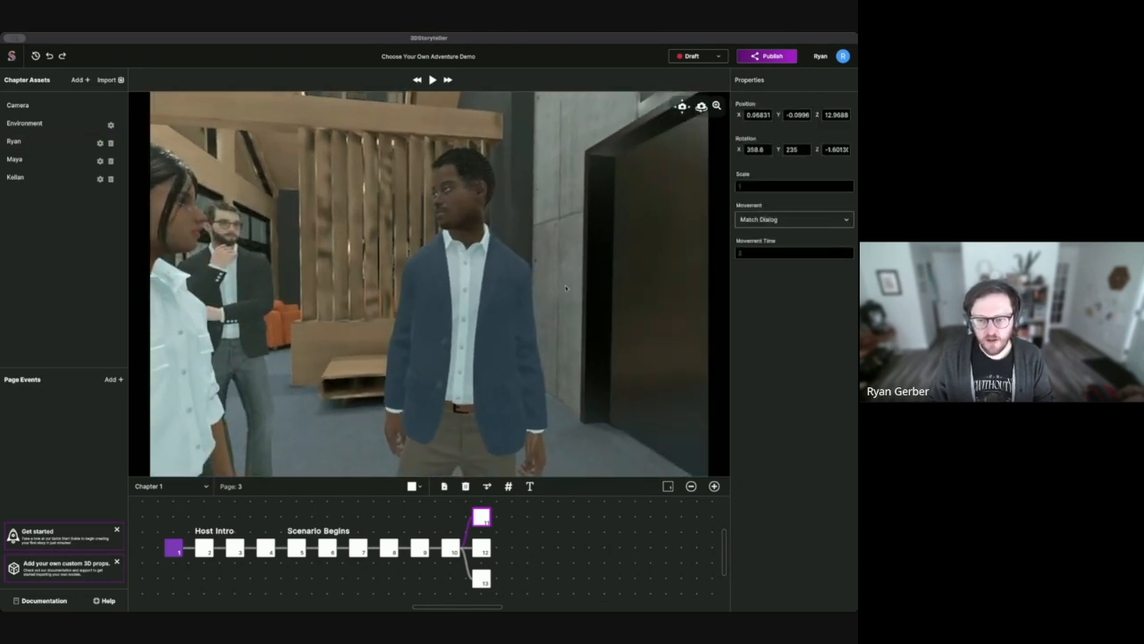
Step: Set the professor's dialog on page 11 to "I get it—but the grade reflects the rubric."
{"action": "left_click", "coordinate": [509, 303]}
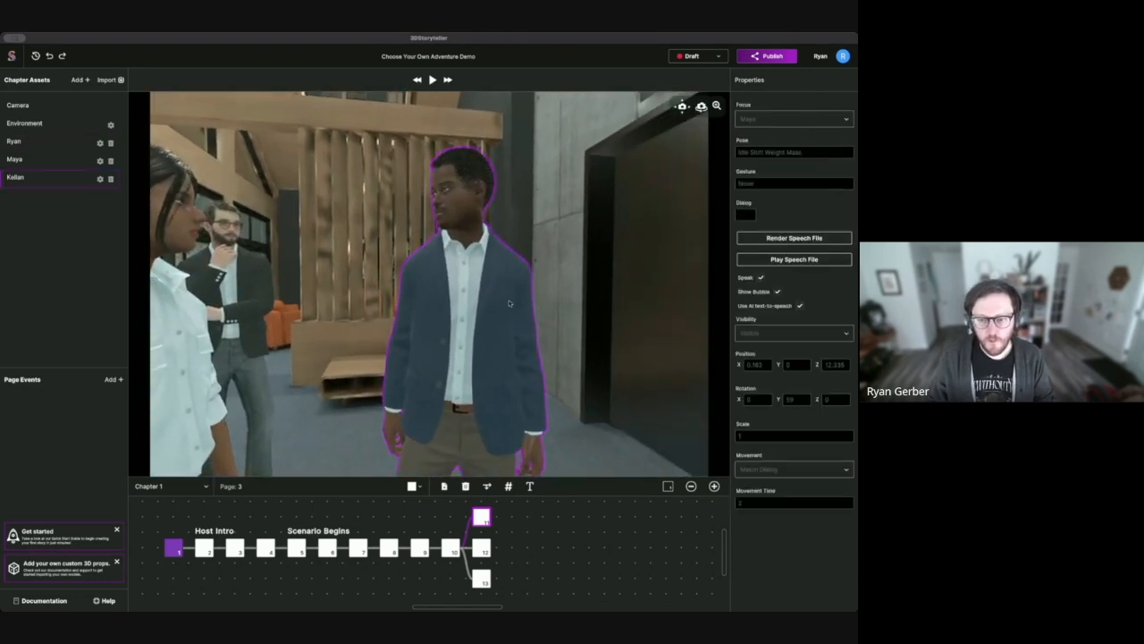
{"action": "left_click", "coordinate": [740, 214]}
{"action": "type", "text": "I get it—but the grade reflects the rubric."}
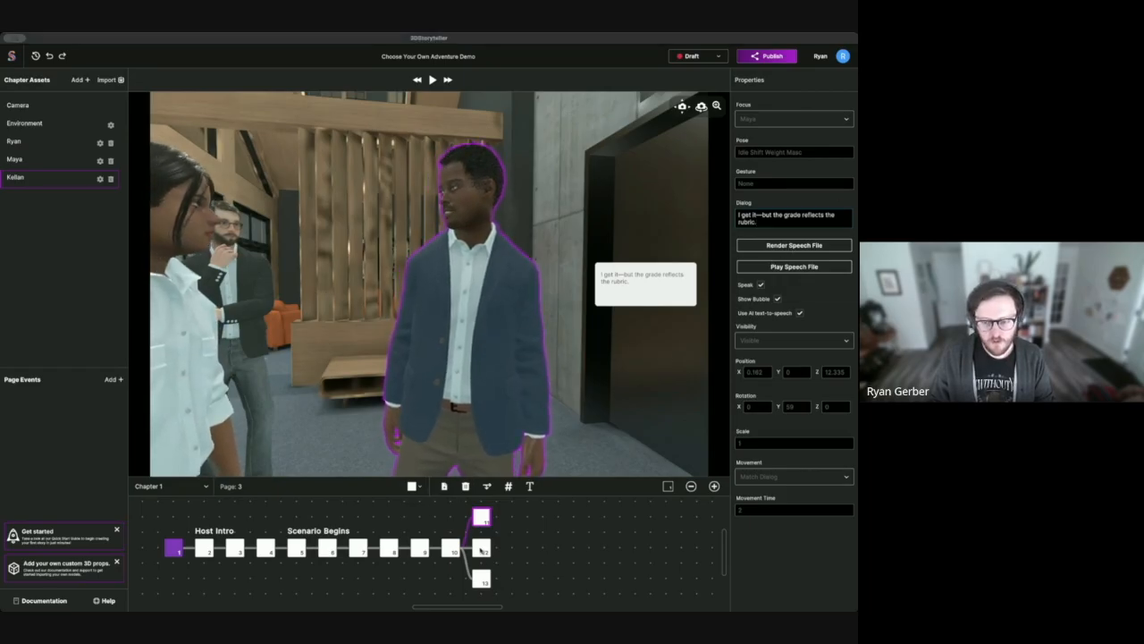
Step: Give the professor the Guidance gesture Presenter Arm Gesture Right on page 11
{"action": "left_click", "coordinate": [749, 185]}
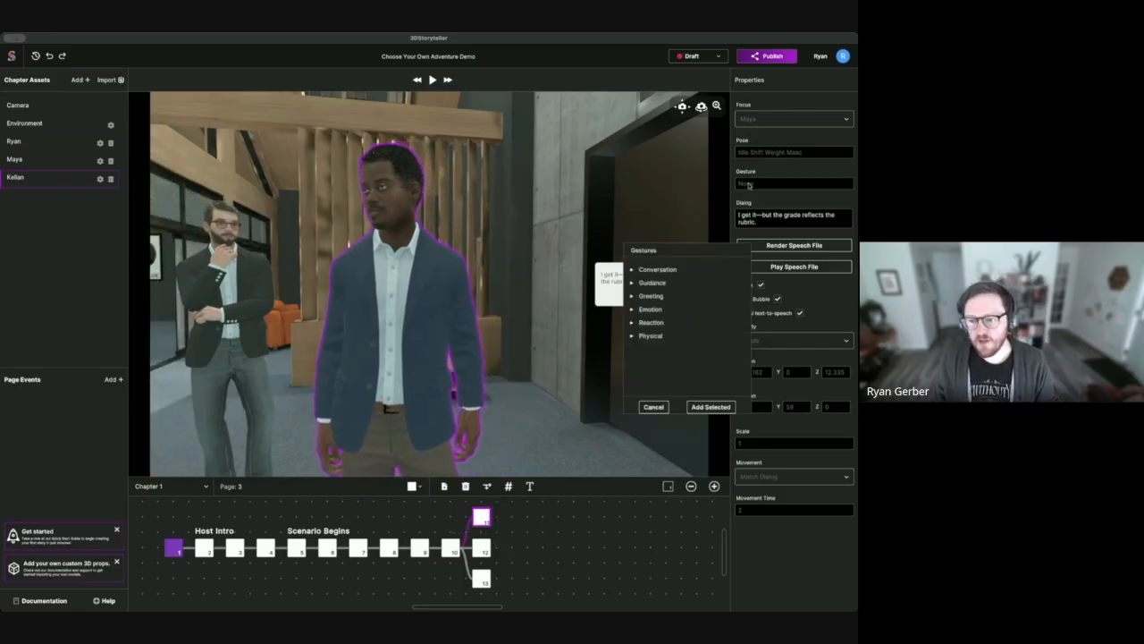
{"action": "left_click", "coordinate": [651, 282]}
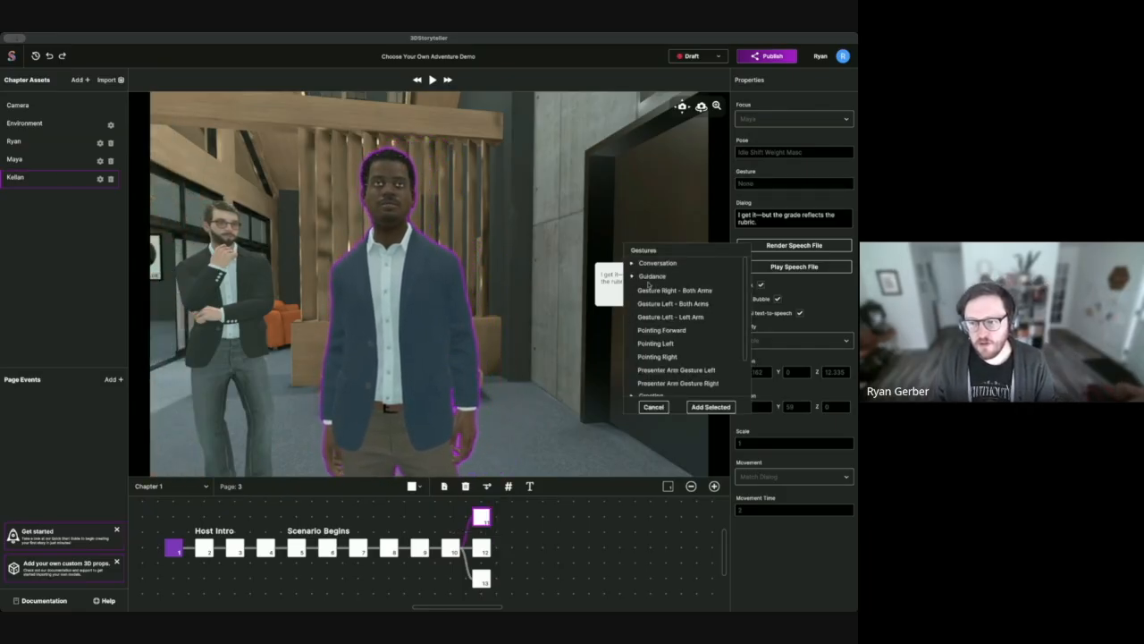
{"action": "left_click", "coordinate": [670, 384]}
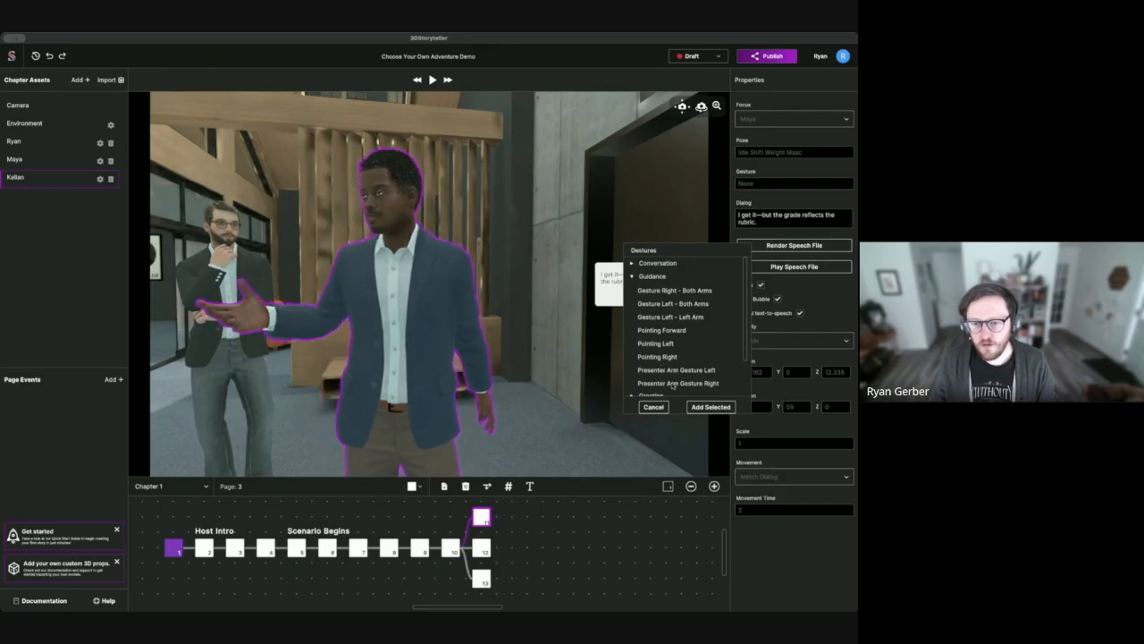
{"action": "left_click", "coordinate": [710, 407]}
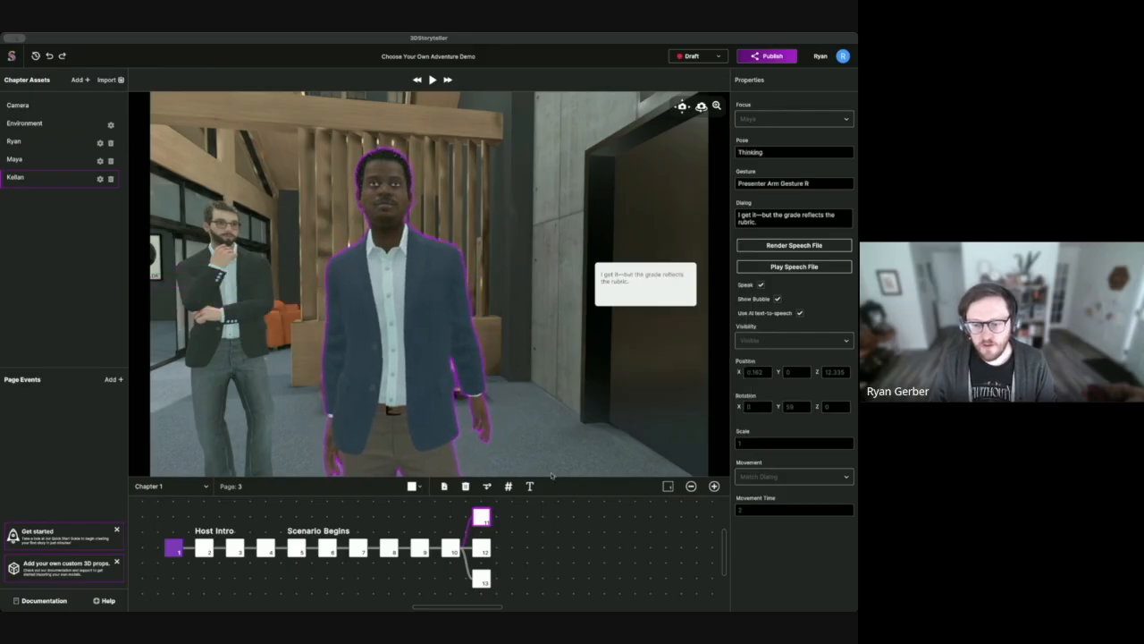
Step: On page 12, have the professor say "Hard work doesn't always mean a good grade." with the Presenter Arm Gesture Right gesture
{"action": "left_click", "coordinate": [481, 547]}
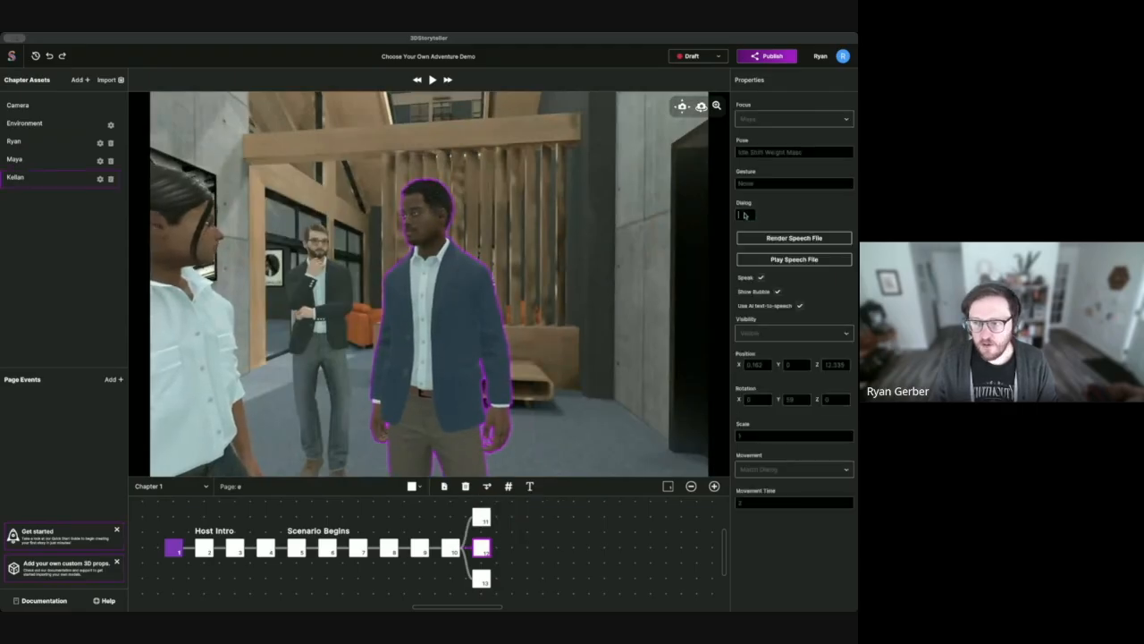
{"action": "type", "text": "Hard work doesn't always mean a good grade."}
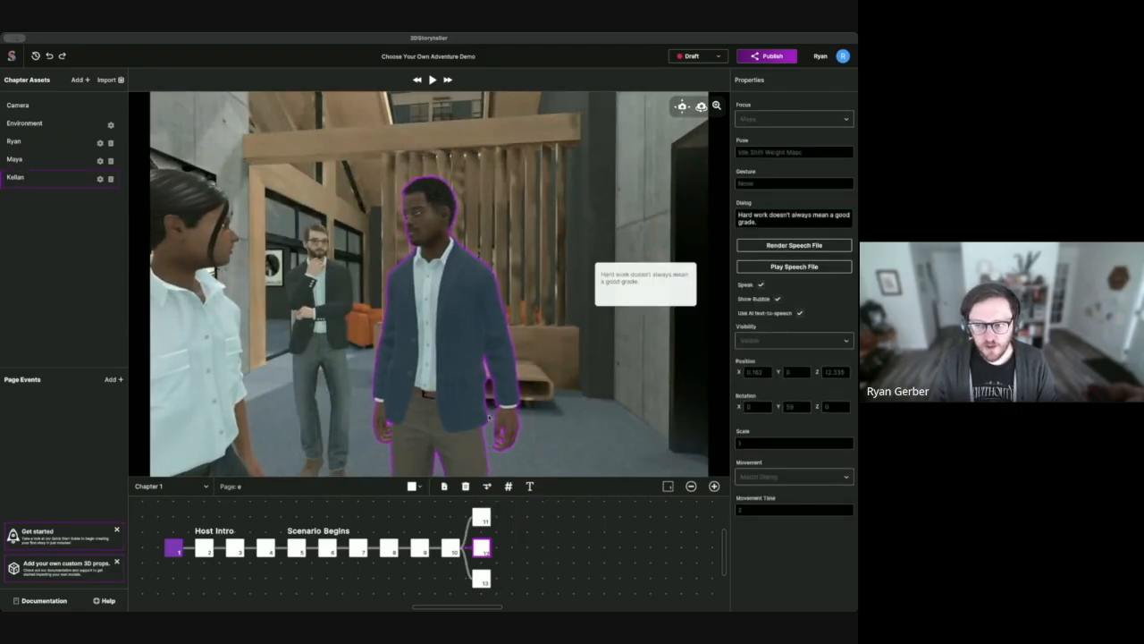
{"action": "left_click", "coordinate": [753, 184]}
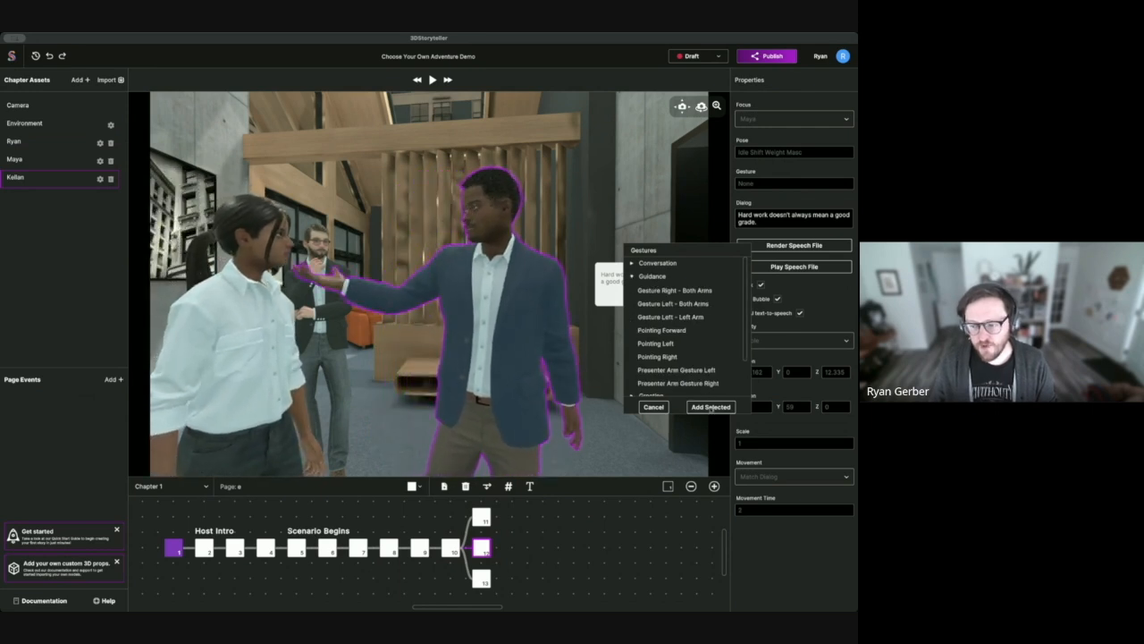
{"action": "left_click", "coordinate": [710, 407]}
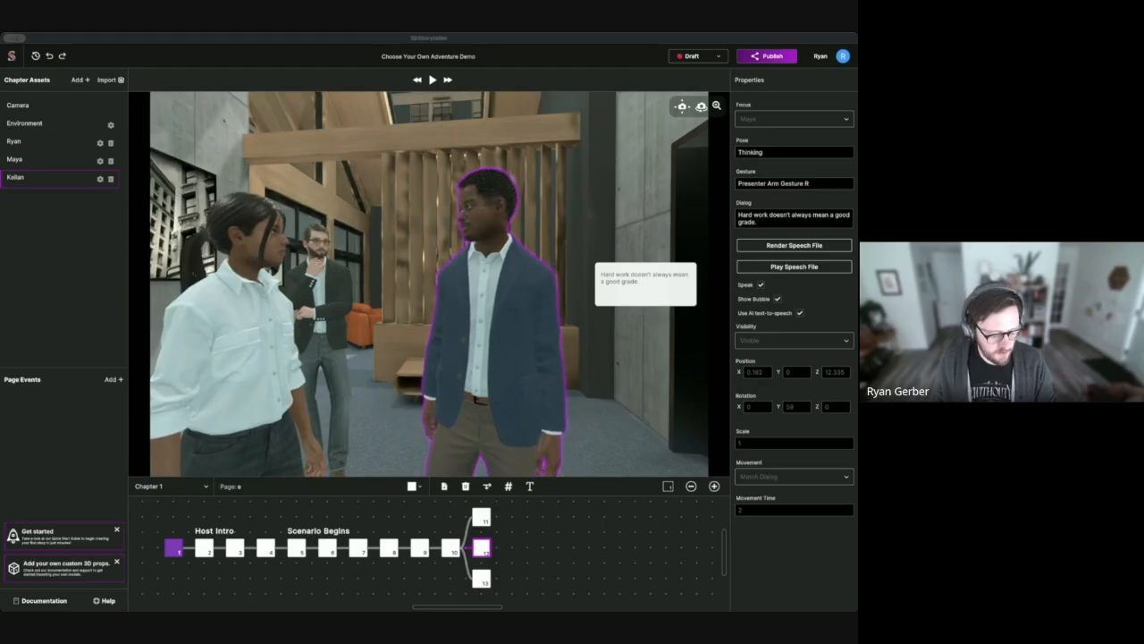
Step: On page 13, have the professor say "I can tell you tried—let's walk through it together." with the Presenter Arm Gesture Right gesture
{"action": "left_click", "coordinate": [56, 534]}
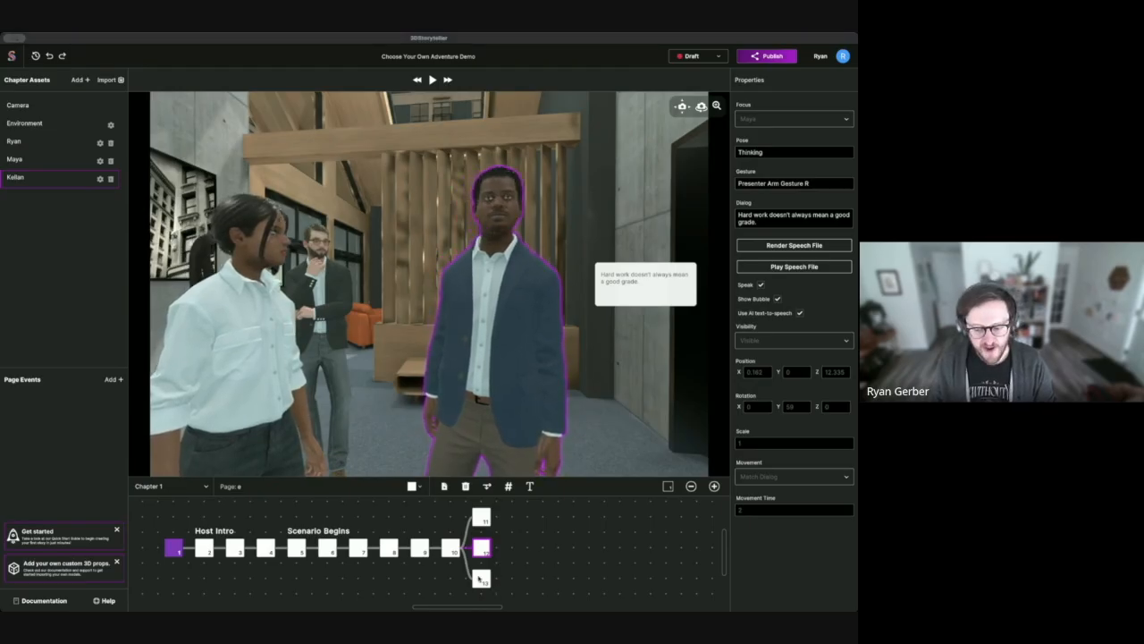
{"action": "left_click", "coordinate": [481, 578]}
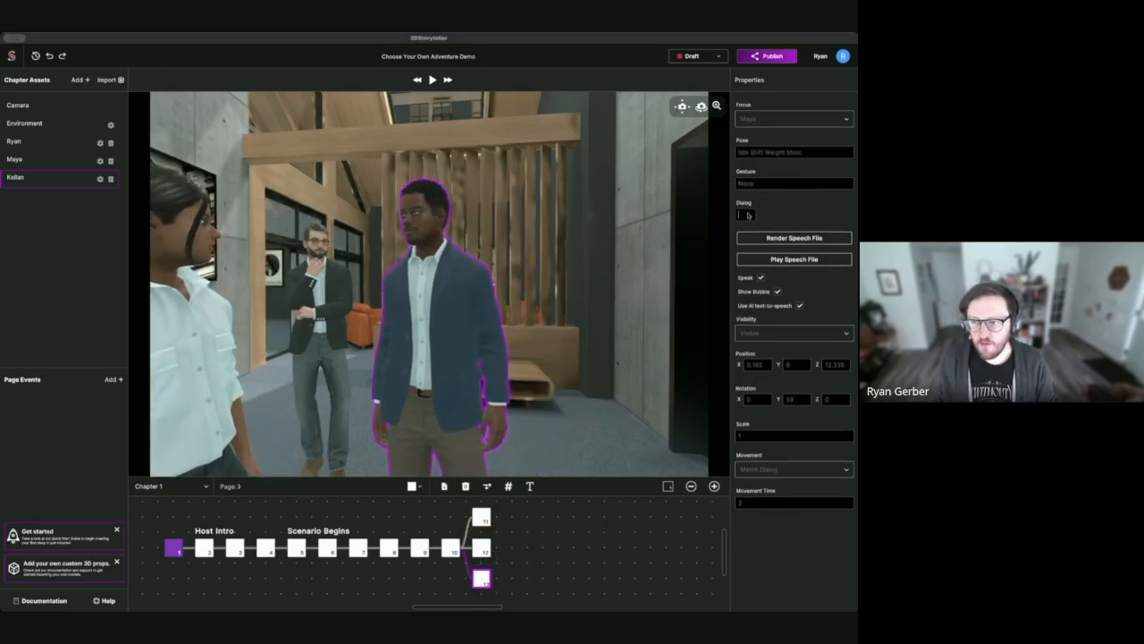
{"action": "type", "text": "I can tell you tried—let's walk through it together."}
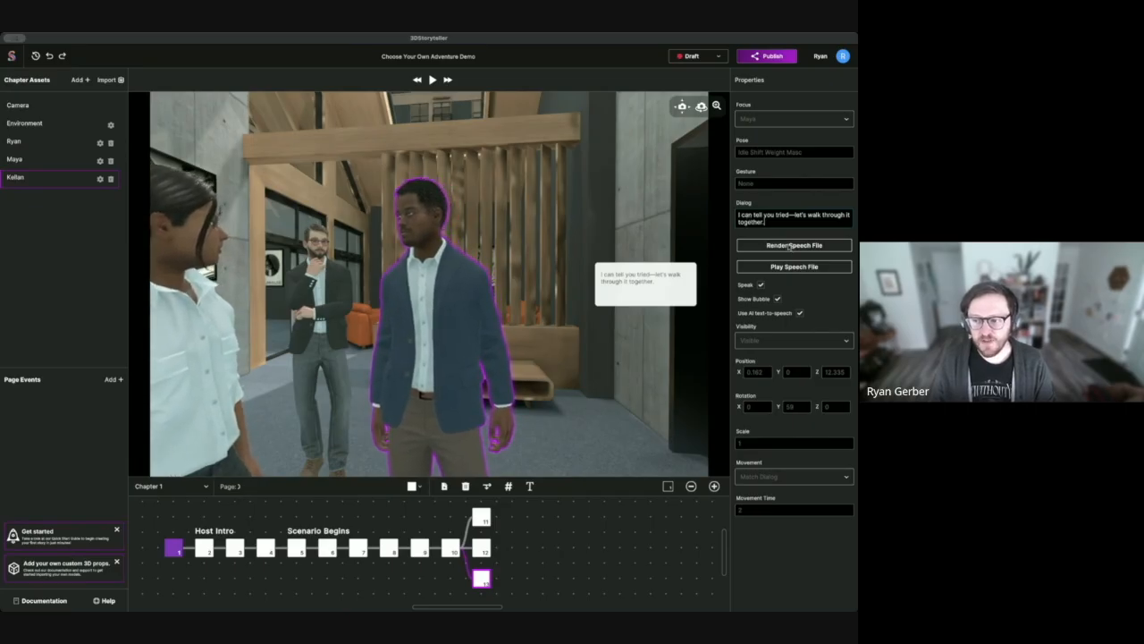
{"action": "left_click", "coordinate": [787, 184]}
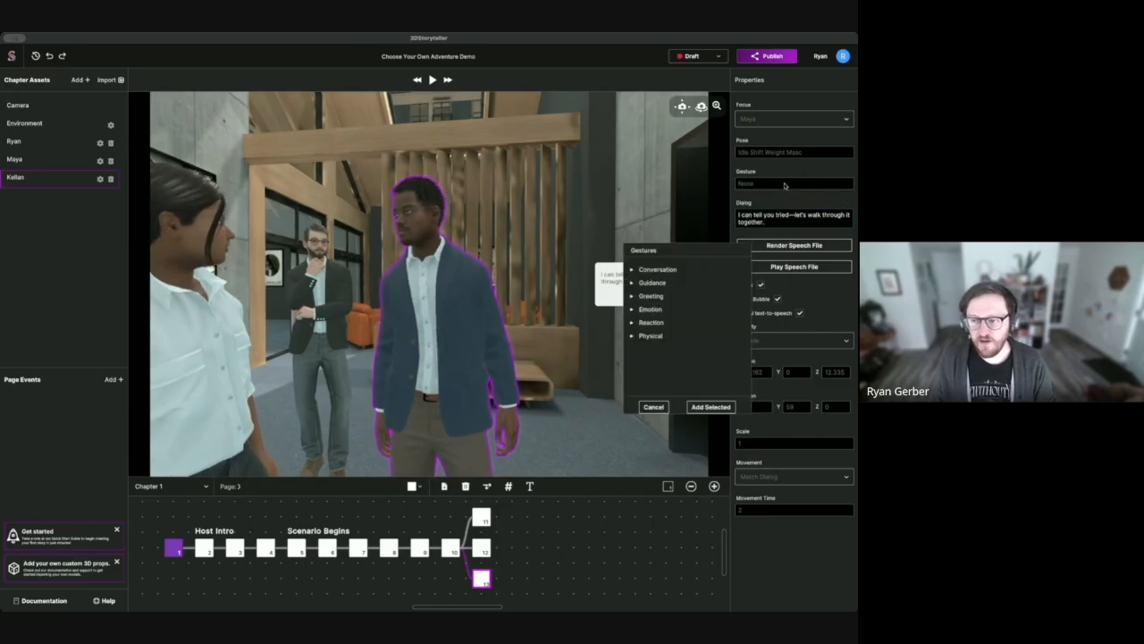
{"action": "left_click", "coordinate": [653, 283]}
{"action": "scroll", "coordinate": [688, 340], "scroll_direction": "down", "scroll_amount": 3}
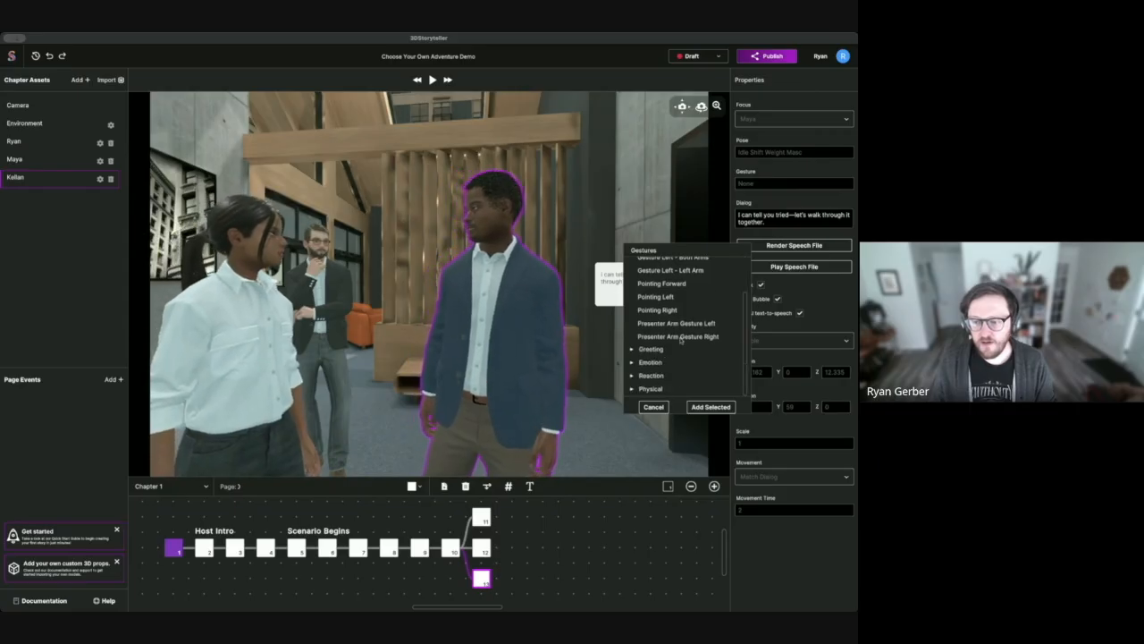
{"action": "left_click", "coordinate": [678, 336]}
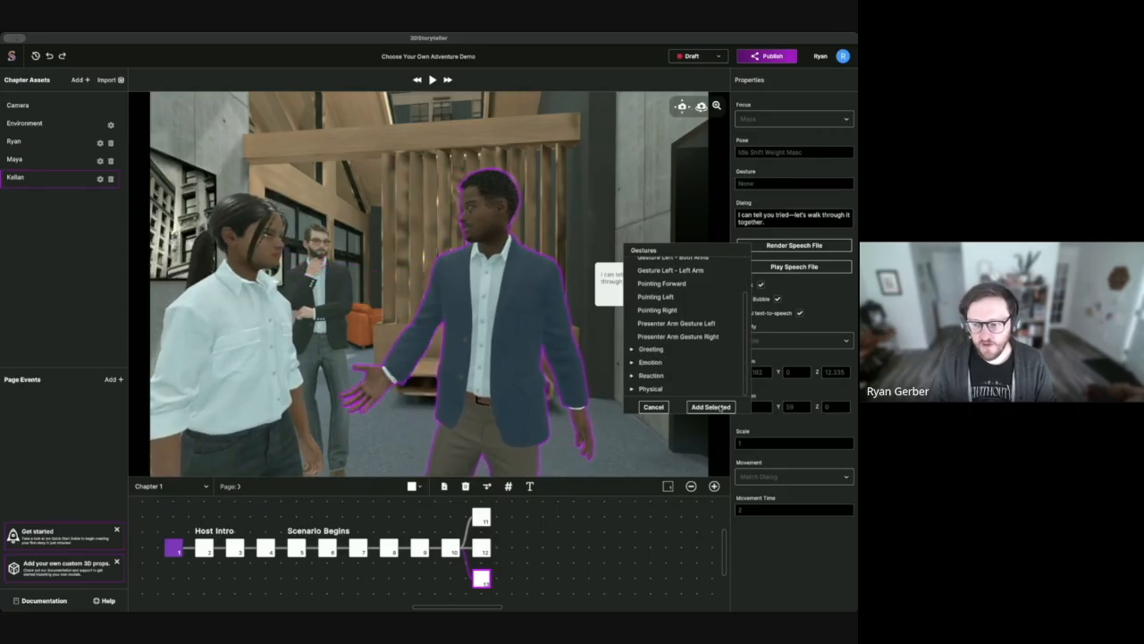
{"action": "left_click", "coordinate": [710, 406]}
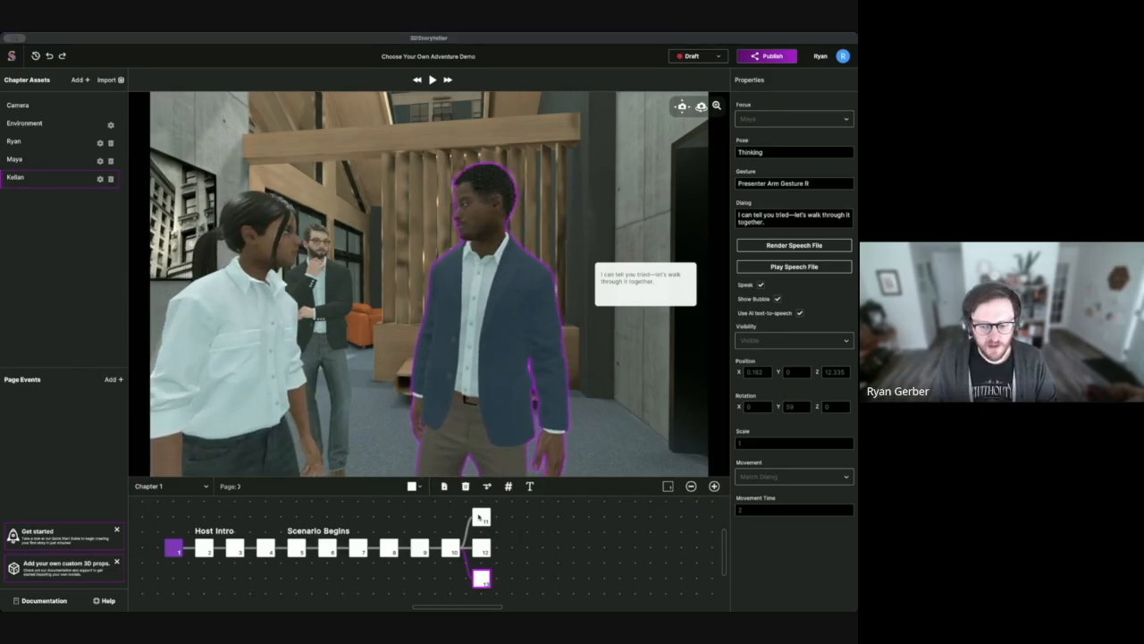
Step: Add a page following page 11 and turn its camera to frame the student and professor together, at a Y rotation of about 196
{"action": "left_click", "coordinate": [480, 516]}
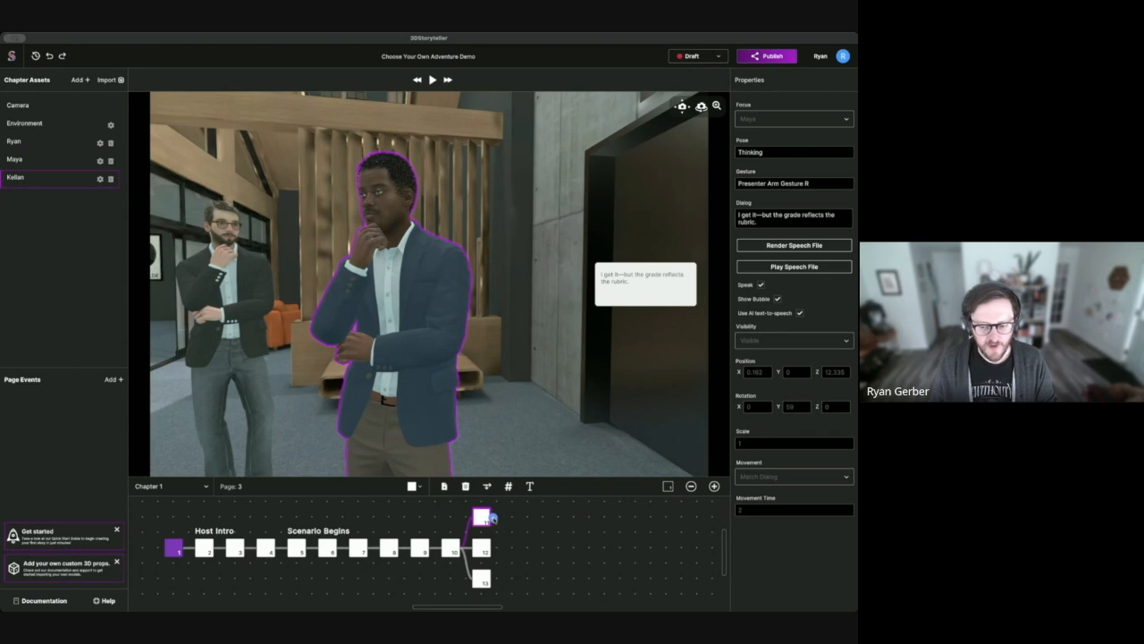
{"action": "left_click", "coordinate": [492, 517]}
{"action": "left_click_drag", "start_coordinate": [481, 438], "coordinate": [313, 390]}
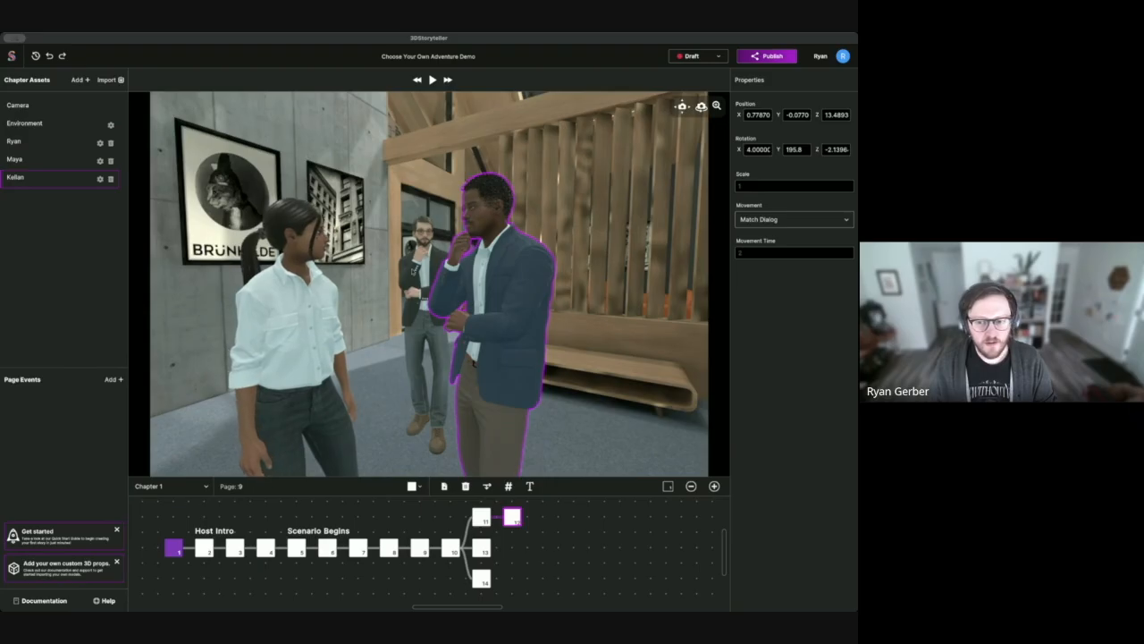
{"action": "left_click", "coordinate": [479, 295]}
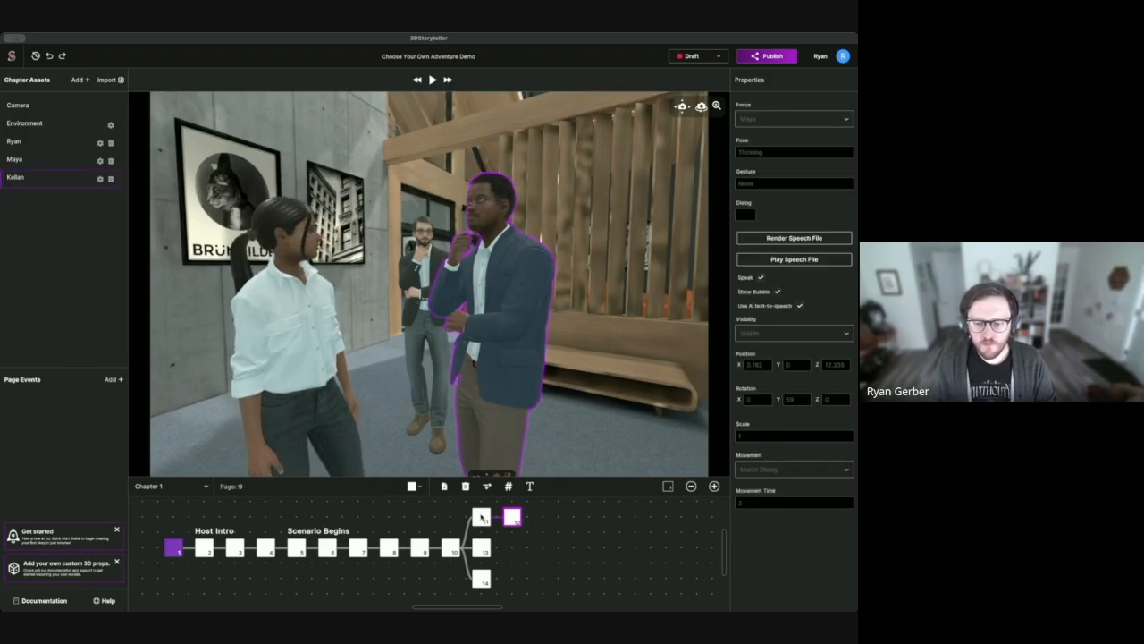
Step: Change the professor's pose on page 11 to the Idle option Idle Shift Weight Masc
{"action": "left_click", "coordinate": [481, 518]}
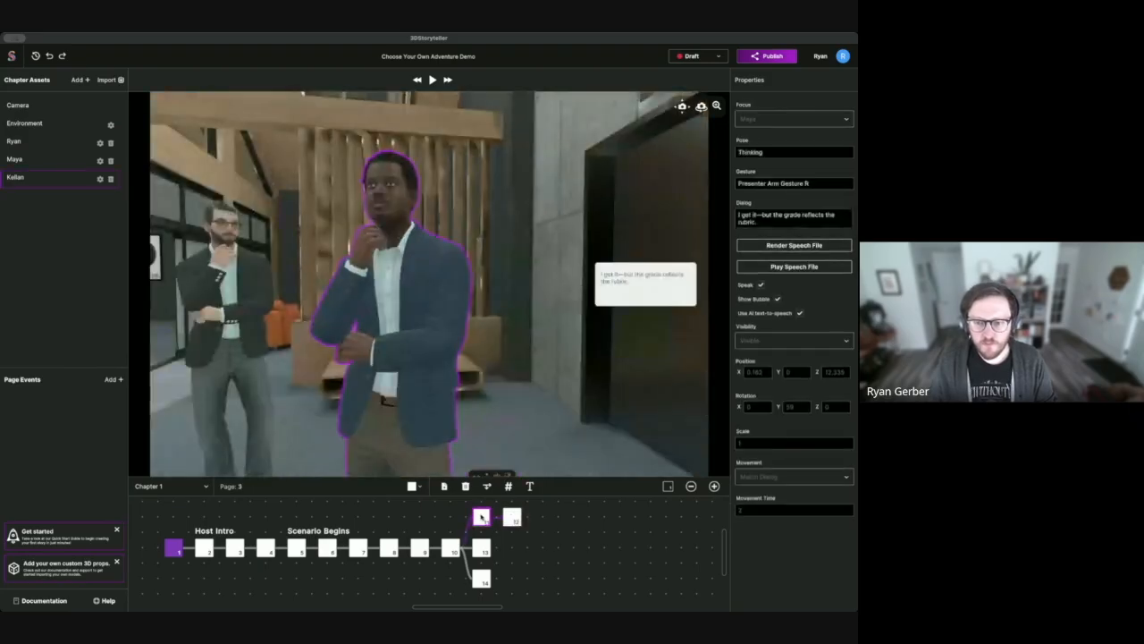
{"action": "left_click", "coordinate": [765, 153]}
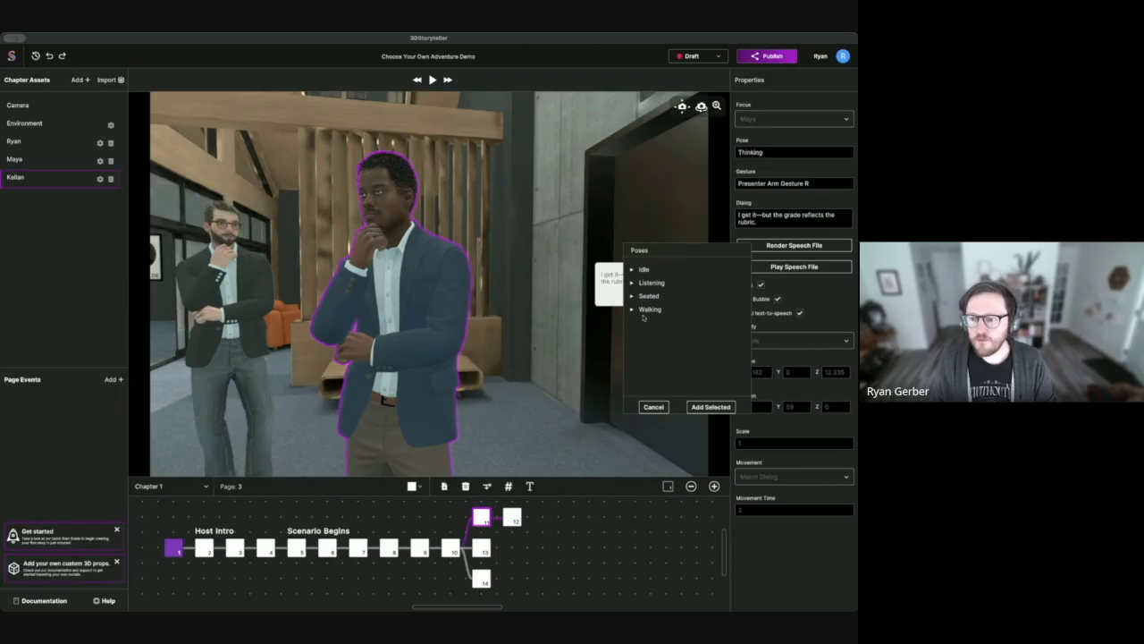
{"action": "left_click", "coordinate": [643, 269]}
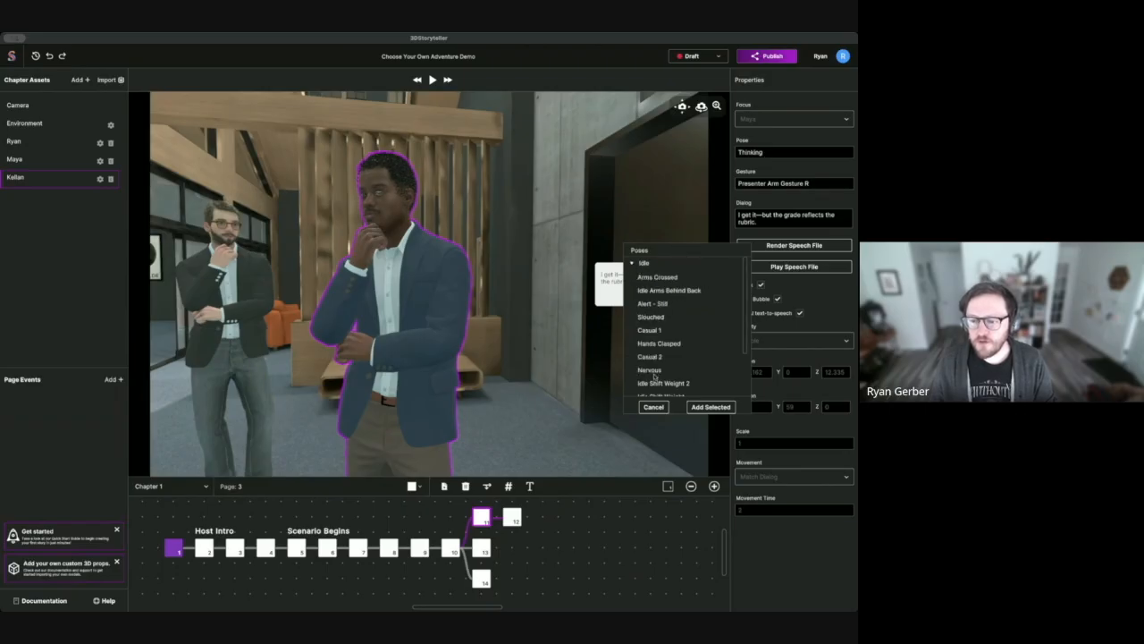
{"action": "scroll", "coordinate": [654, 376], "scroll_direction": "down", "scroll_amount": 1}
{"action": "left_click", "coordinate": [677, 350]}
{"action": "left_click", "coordinate": [710, 407]}
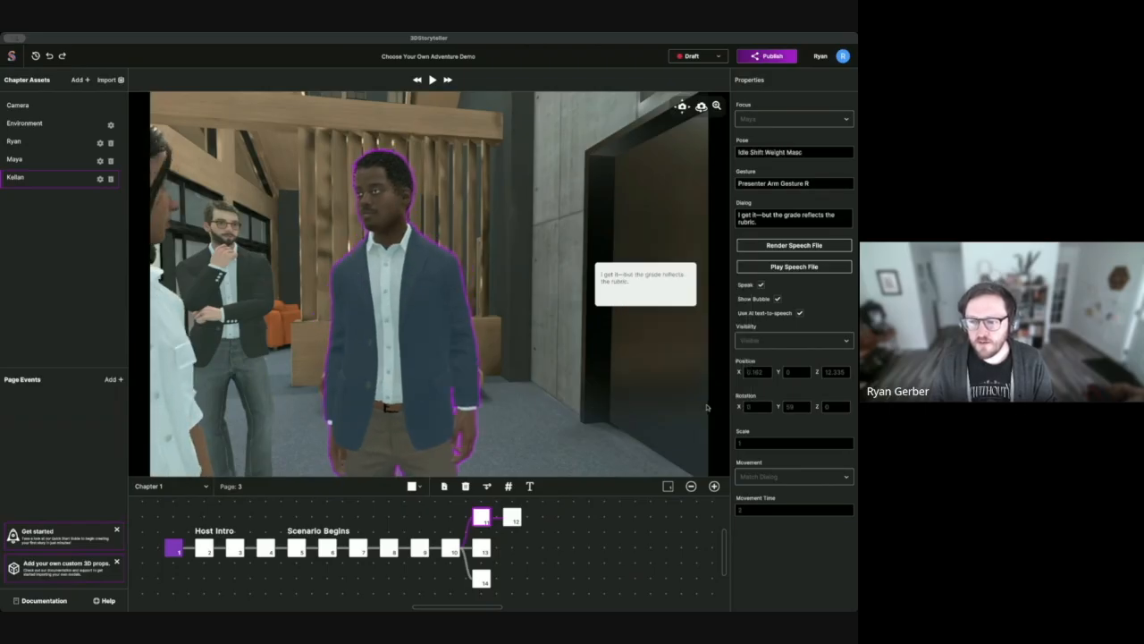
Step: On page 12, have the student say "Okay... I guess I just hoped effort counted more." with the Conversation gesture Hands Out Forward
{"action": "left_click", "coordinate": [512, 516]}
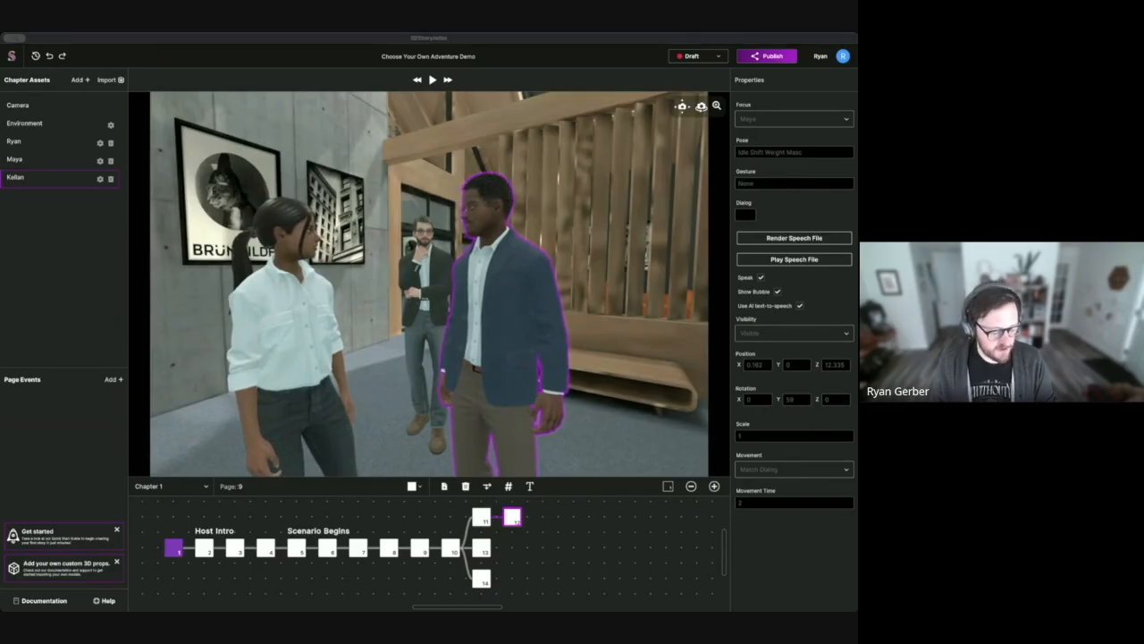
{"action": "left_click", "coordinate": [684, 239]}
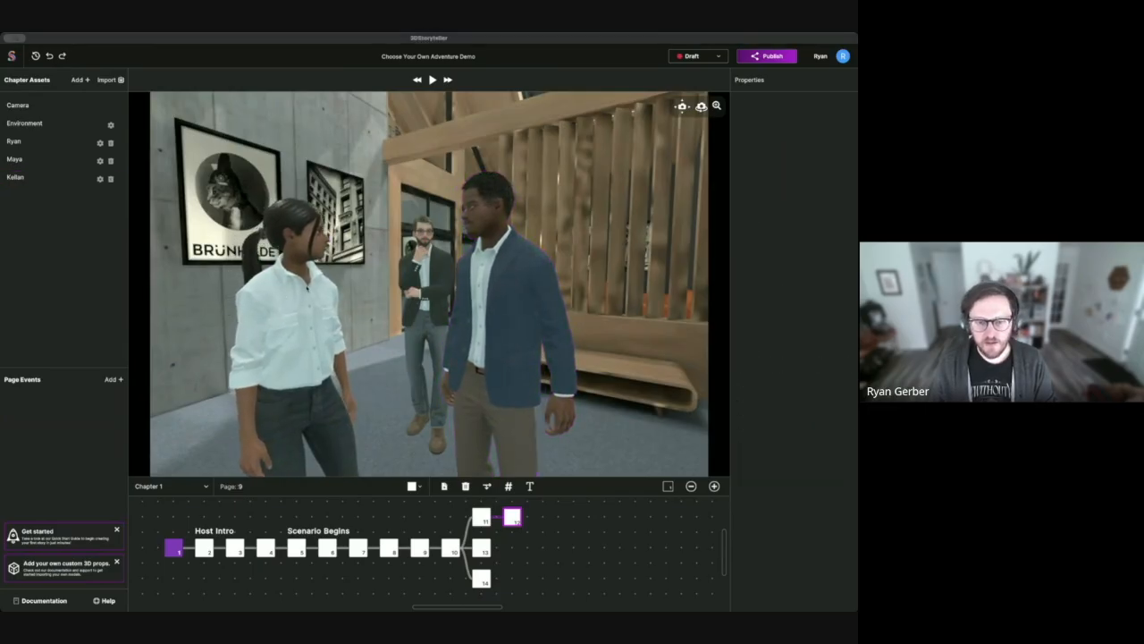
{"action": "left_click", "coordinate": [287, 303]}
{"action": "left_click", "coordinate": [748, 217]}
{"action": "type", "text": "Okay... I guess I just hoped effort counted more."}
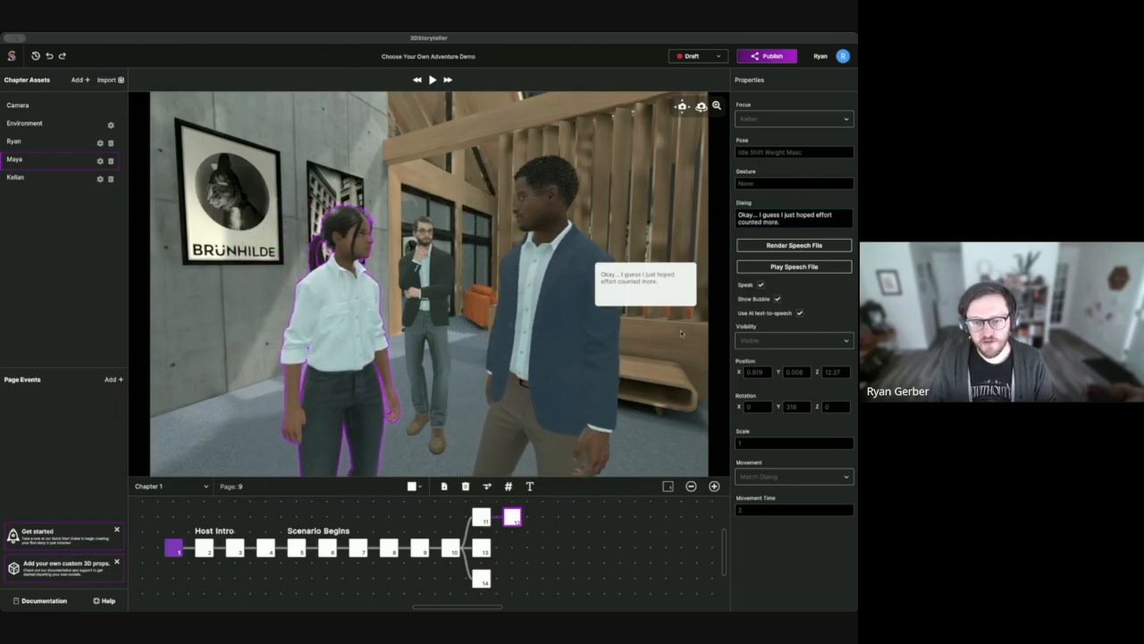
{"action": "left_click", "coordinate": [763, 184]}
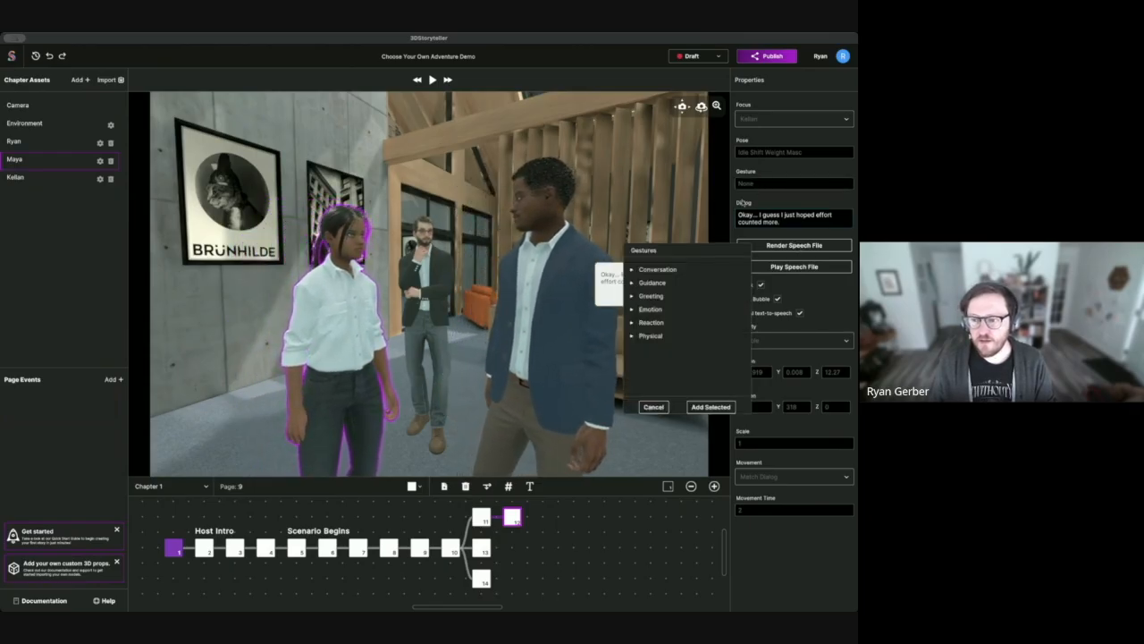
{"action": "left_click", "coordinate": [657, 270]}
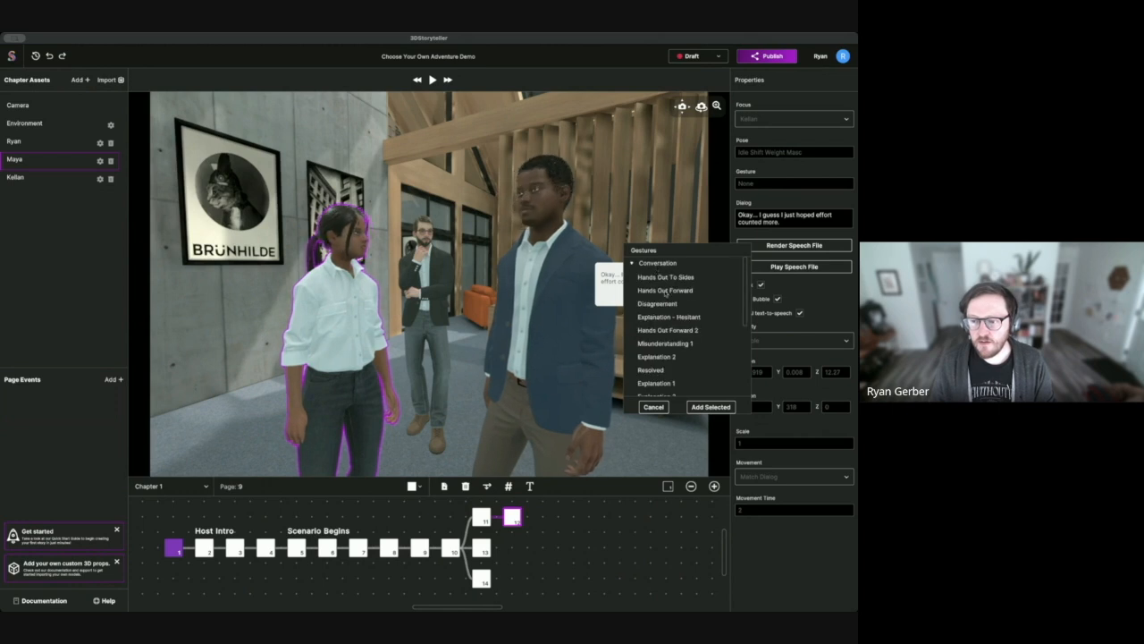
{"action": "left_click", "coordinate": [710, 407]}
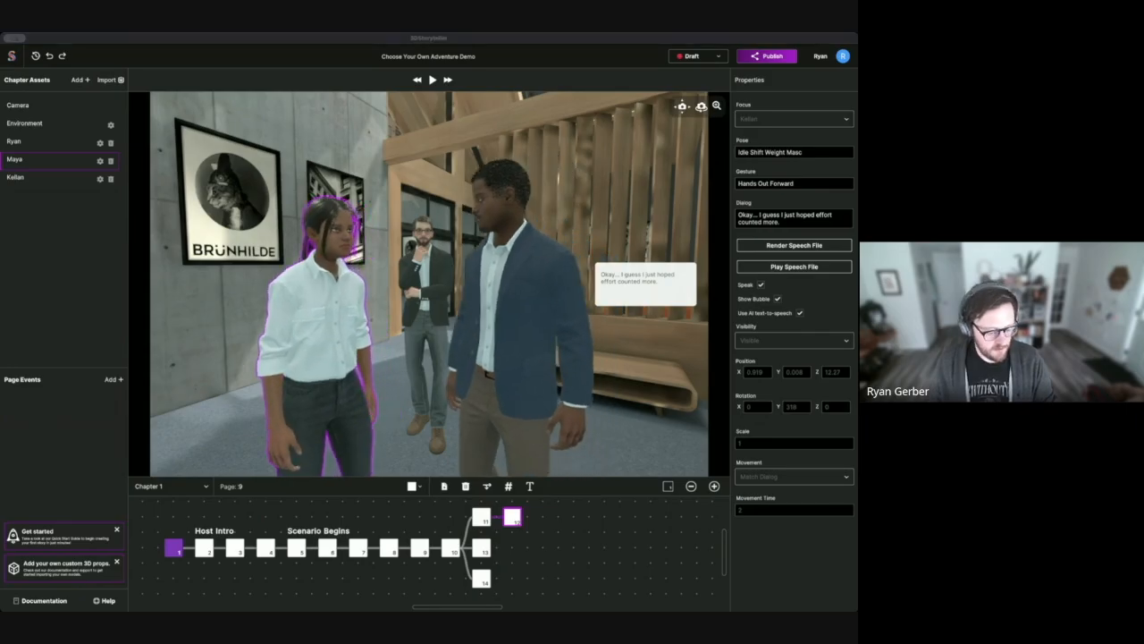
Step: Add a page following page 13 framing both characters, and render the student's line "Right. Got it. You really don't seem to care."
{"action": "left_click", "coordinate": [491, 547]}
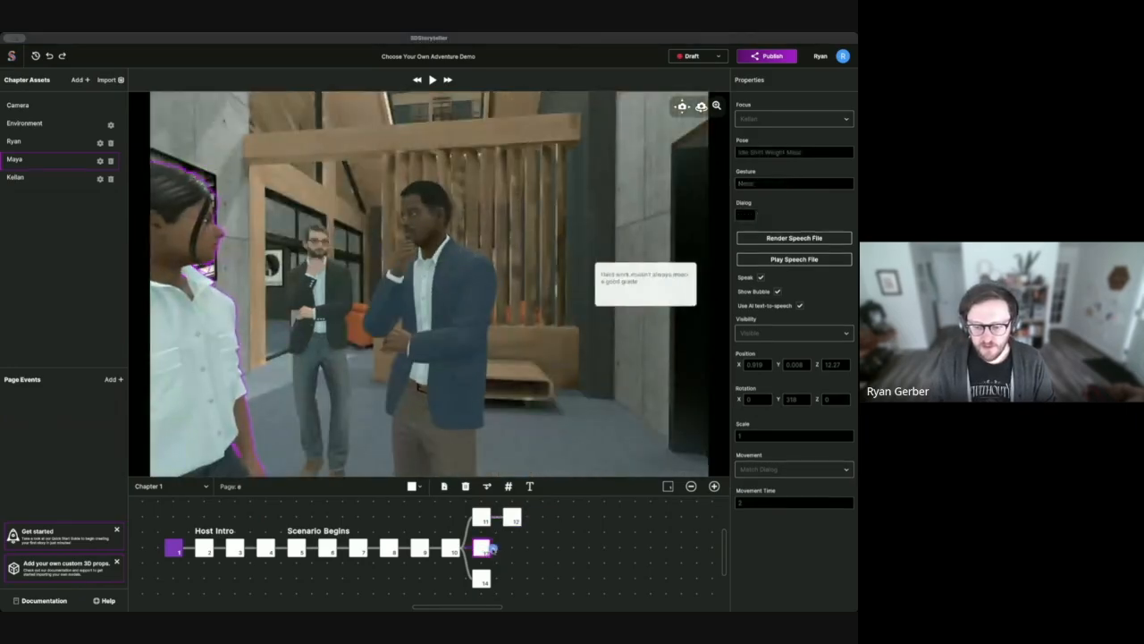
{"action": "left_click", "coordinate": [490, 548]}
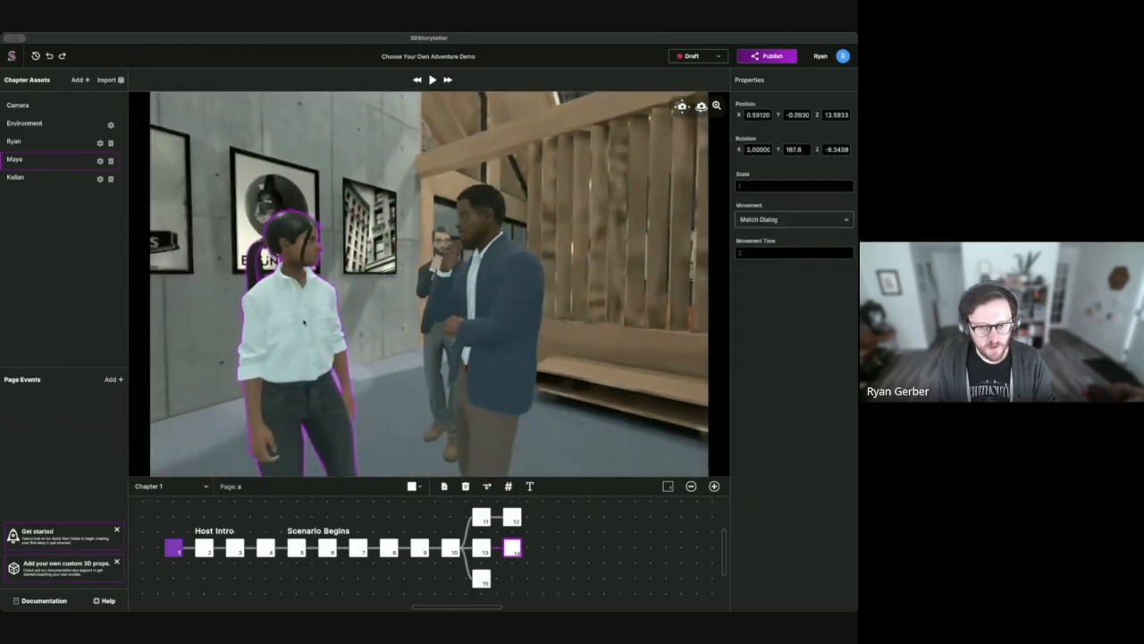
{"action": "left_click", "coordinate": [749, 214]}
{"action": "type", "text": "Right. Got it. You really don't seem to care."}
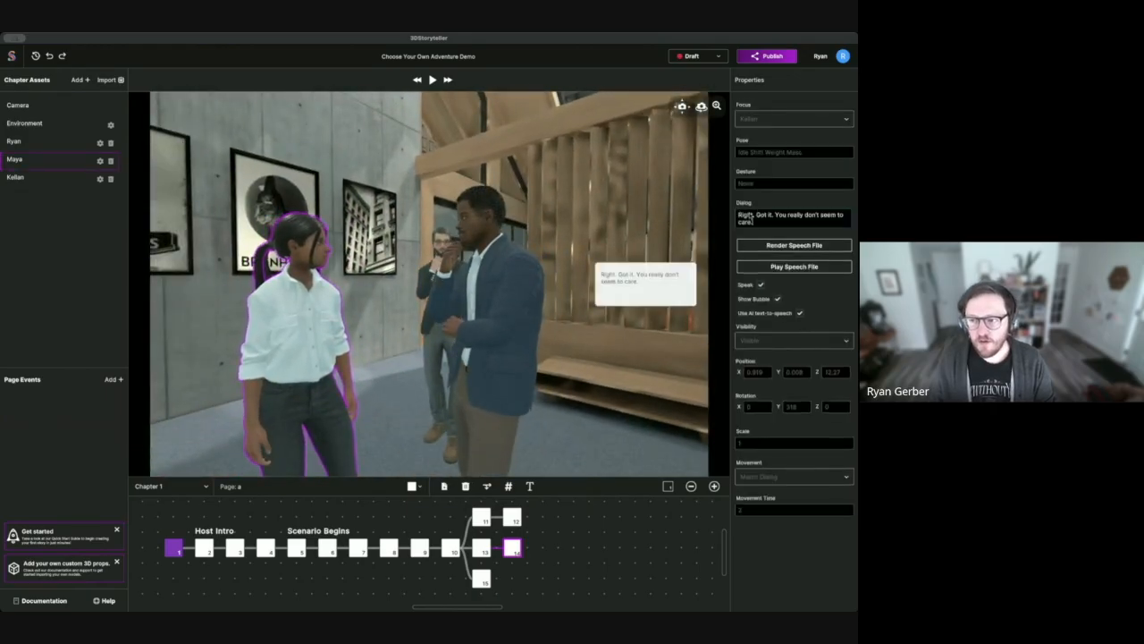
{"action": "left_click", "coordinate": [792, 246]}
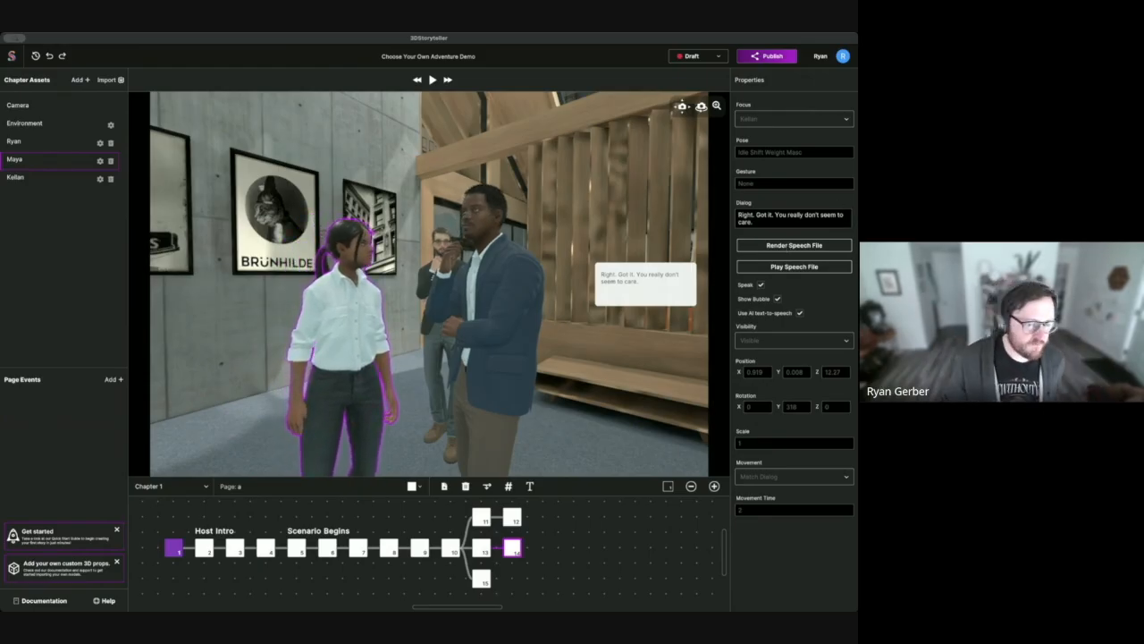
Step: Add page 16 after page 15, framing both characters, with the student saying "Thanks. I really want to improve—I just didn't know where I was going wrong."
{"action": "left_click", "coordinate": [483, 578]}
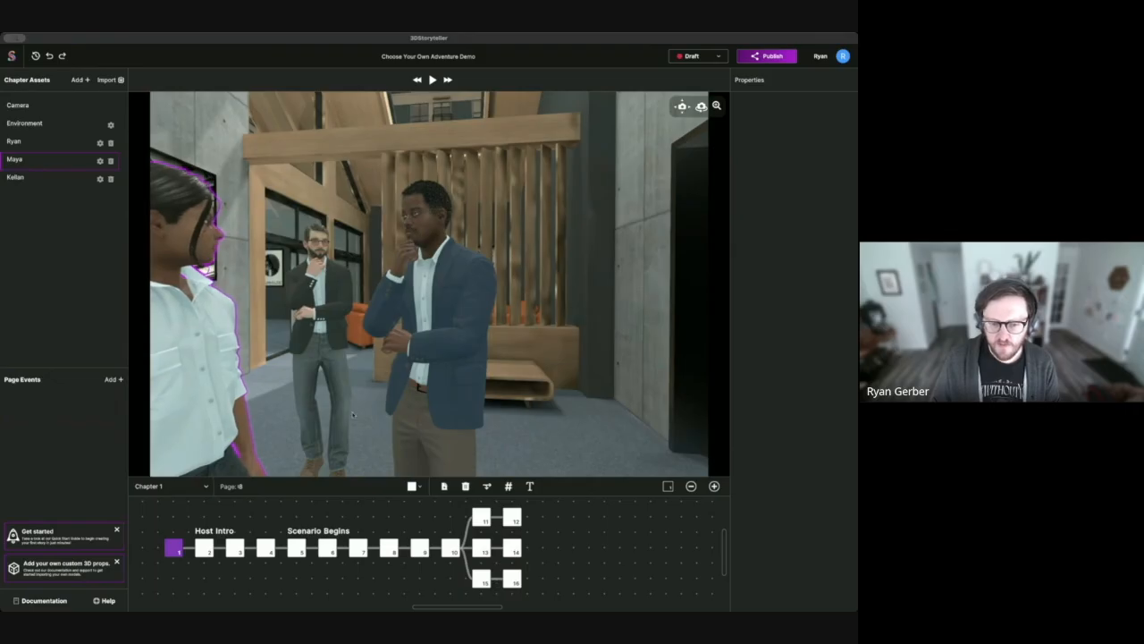
{"action": "left_click_drag", "start_coordinate": [353, 413], "coordinate": [183, 327]}
{"action": "left_click", "coordinate": [297, 313]}
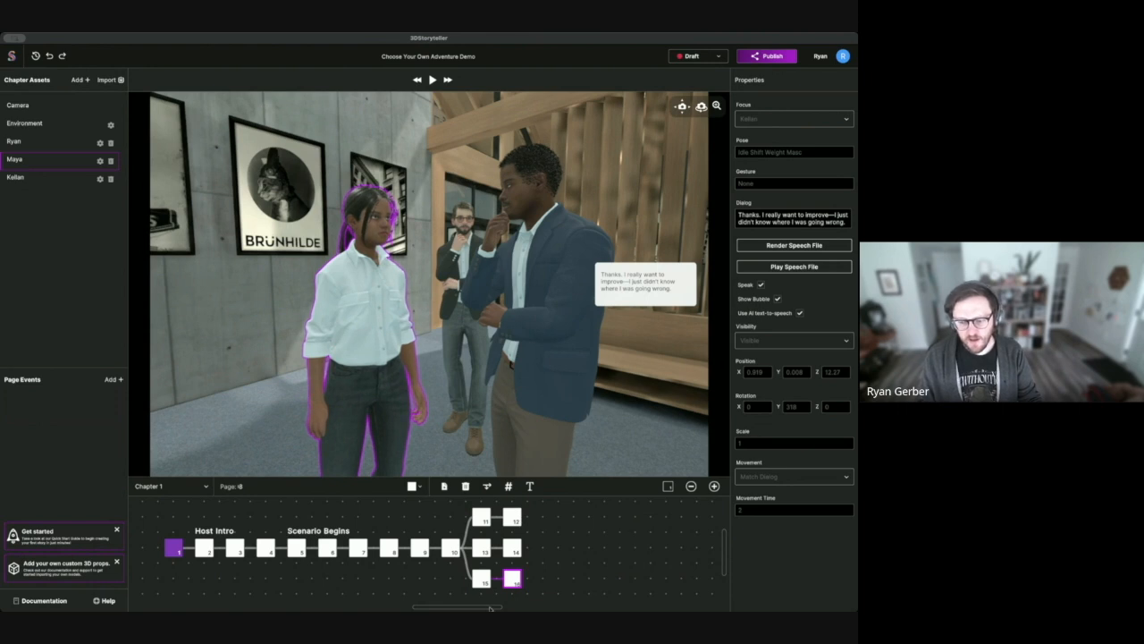
{"action": "scroll", "coordinate": [688, 308], "scroll_direction": "up", "scroll_amount": 3}
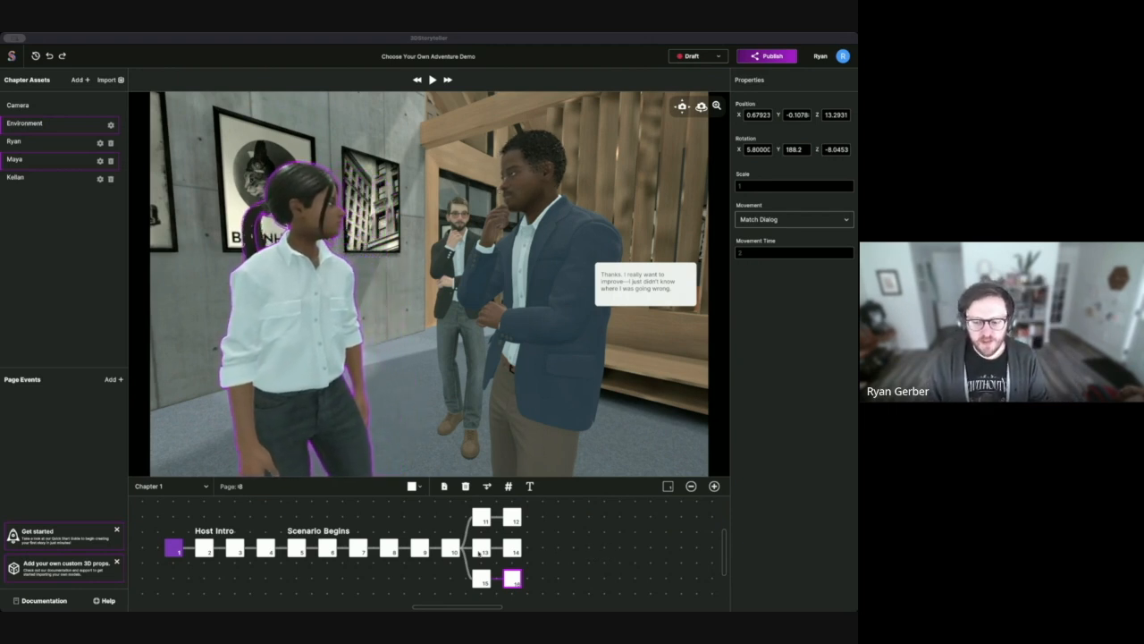
Step: Add two more pages to the end of each of the three branches, following the student's replies
{"action": "left_click", "coordinate": [524, 580]}
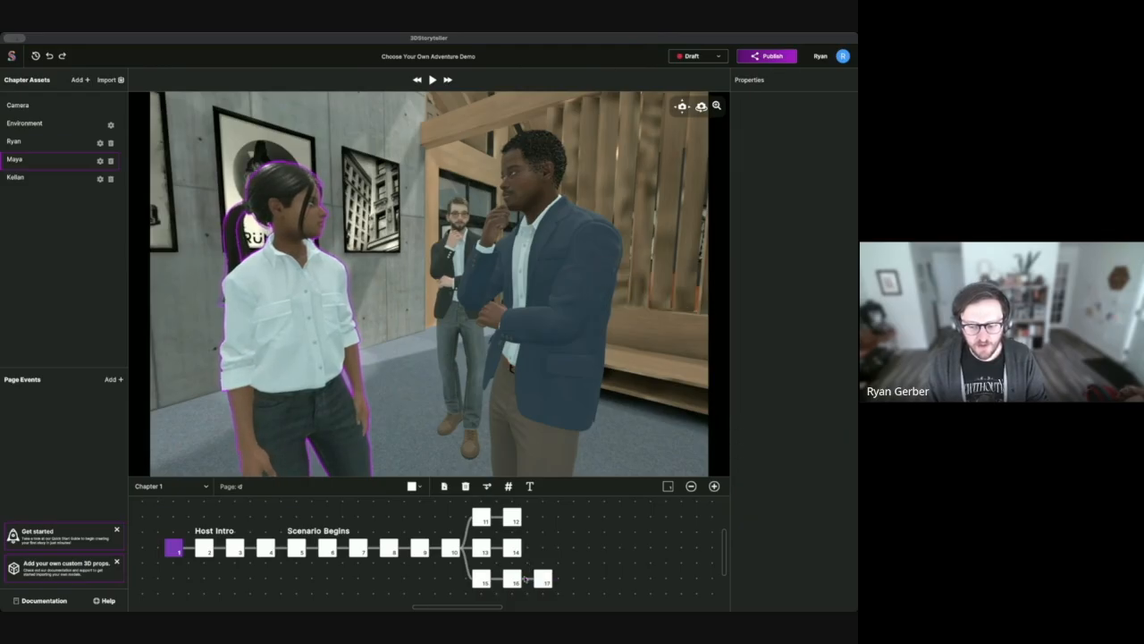
{"action": "left_click", "coordinate": [554, 580]}
{"action": "left_click", "coordinate": [515, 548]}
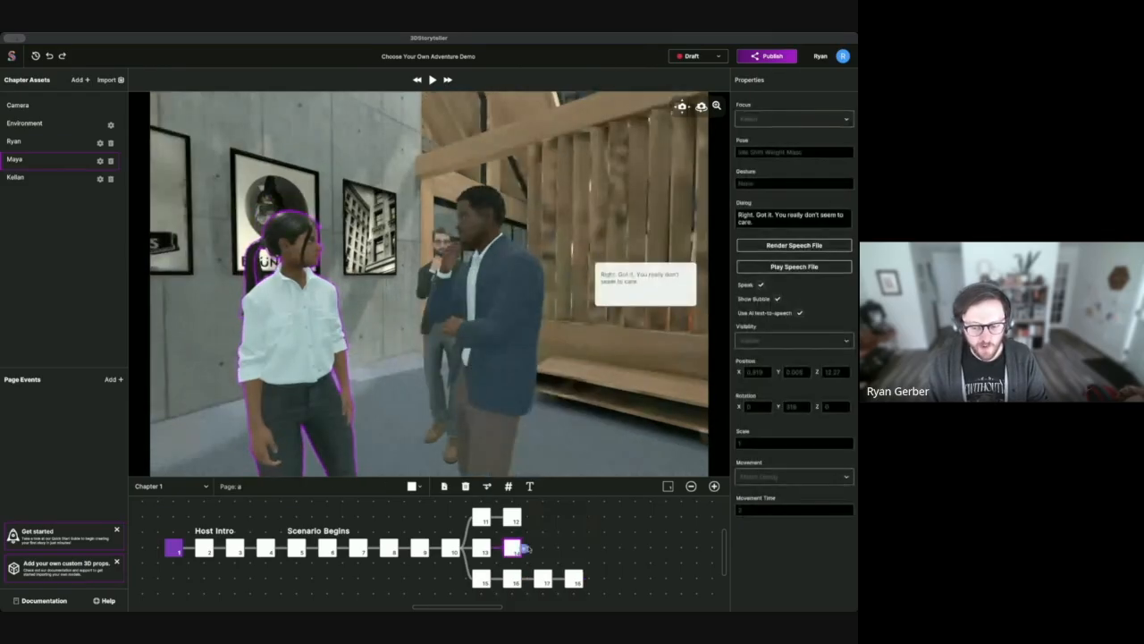
{"action": "left_click", "coordinate": [524, 547]}
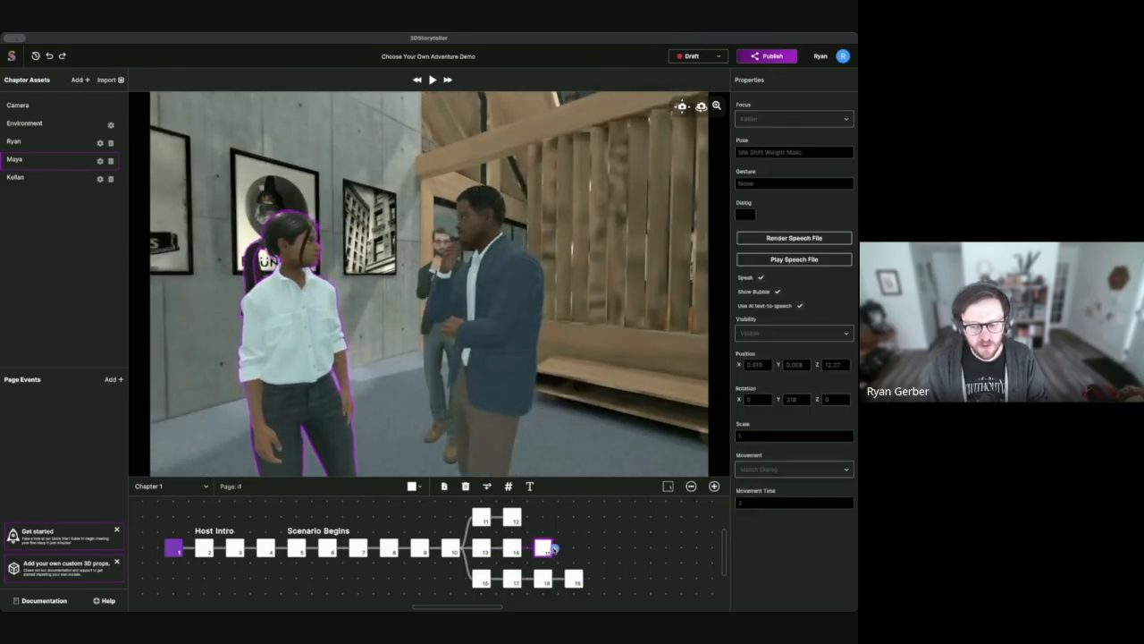
{"action": "left_click", "coordinate": [512, 516]}
{"action": "left_click", "coordinate": [525, 518]}
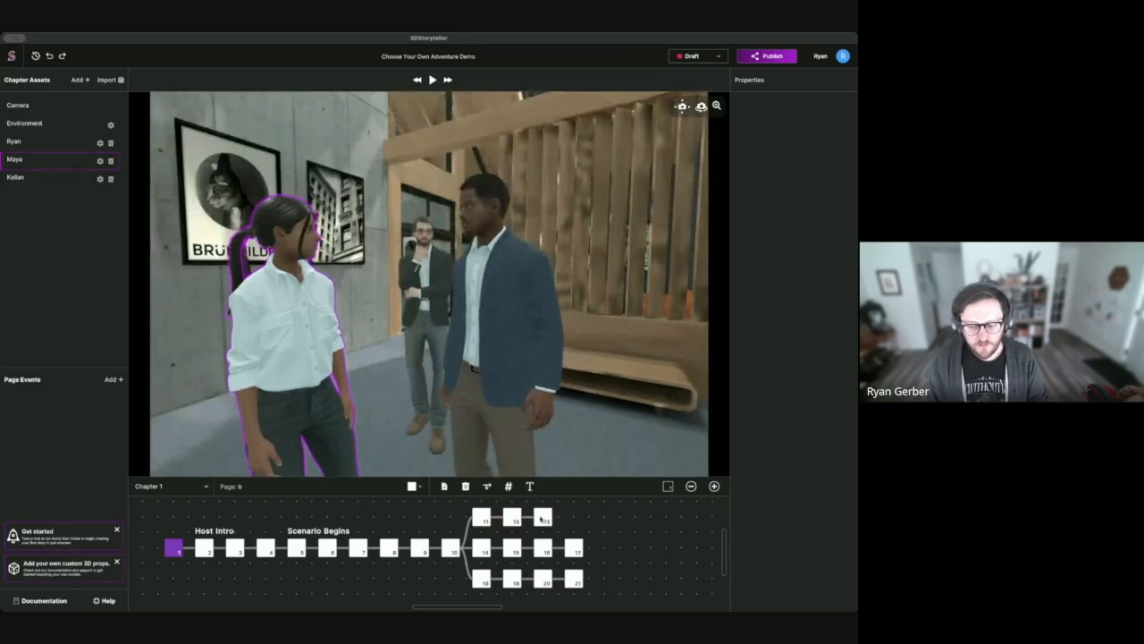
{"action": "left_click", "coordinate": [555, 517]}
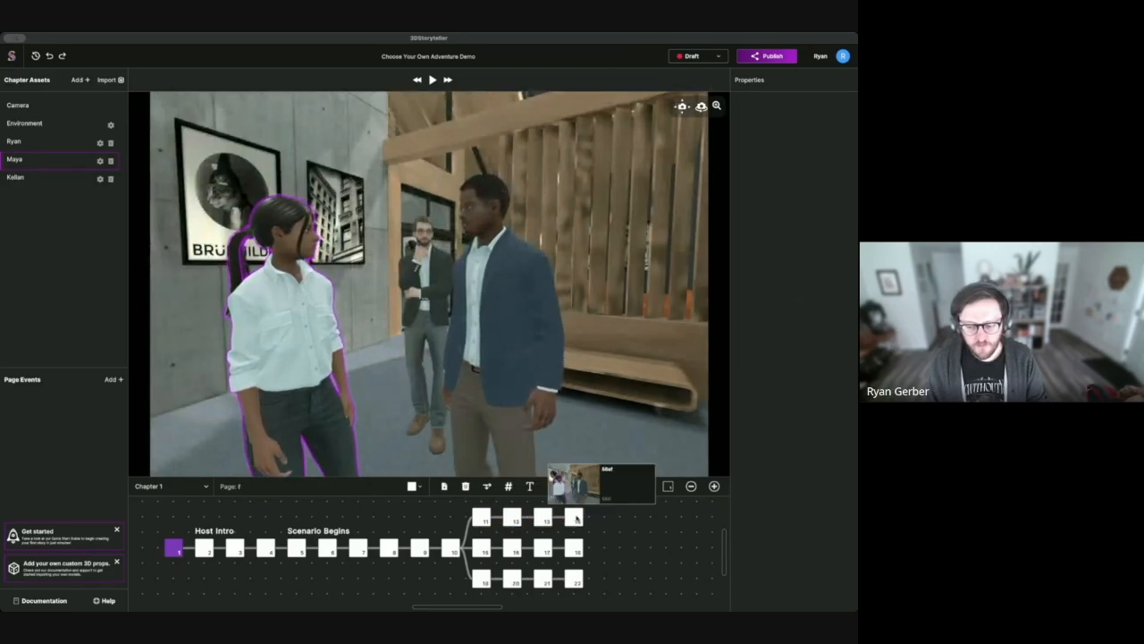
Step: Turn page 13's camera to frame the host alone, at a Y rotation of about 198
{"action": "left_click", "coordinate": [575, 517]}
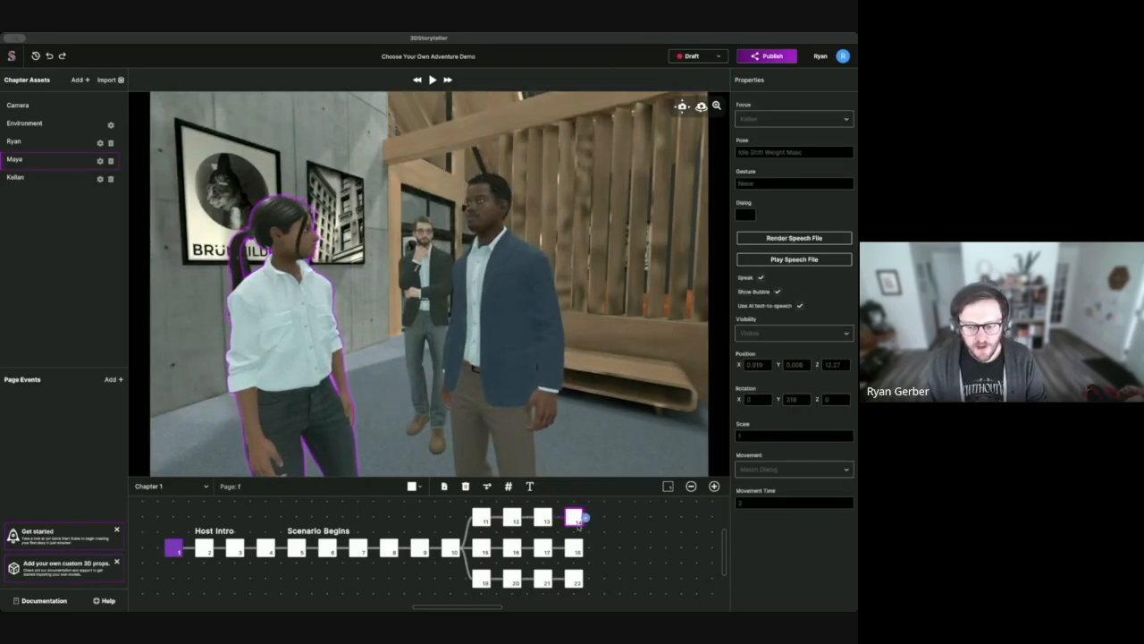
{"action": "left_click", "coordinate": [544, 517]}
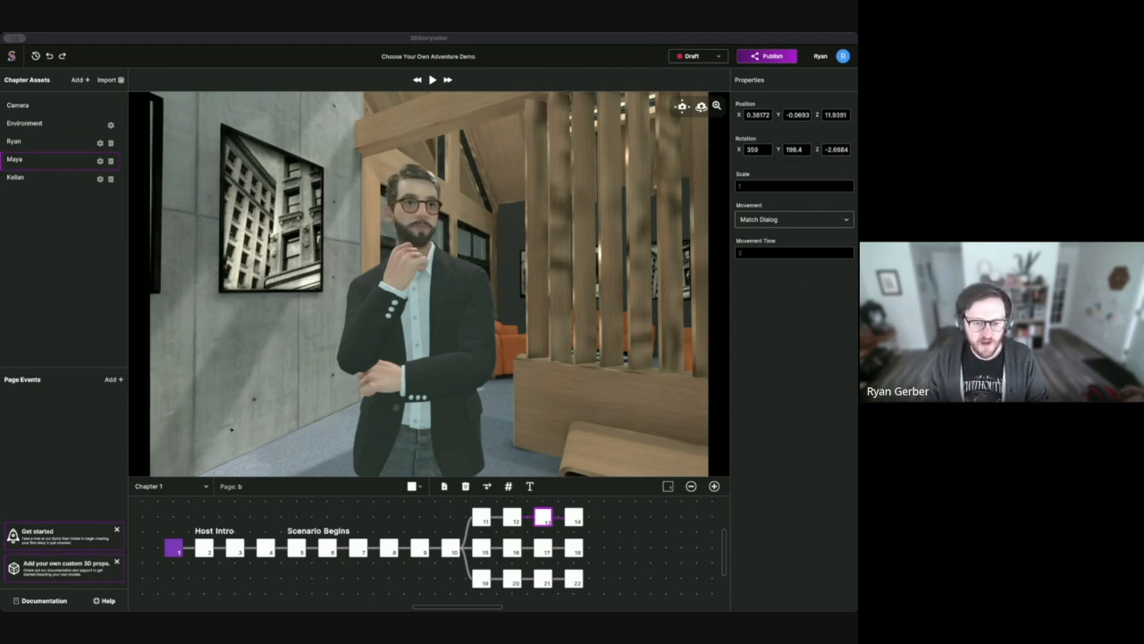
Step: Add a page following page 14, place it level with the middle branch, and connect pages 19 and 23 to it
{"action": "left_click", "coordinate": [572, 517]}
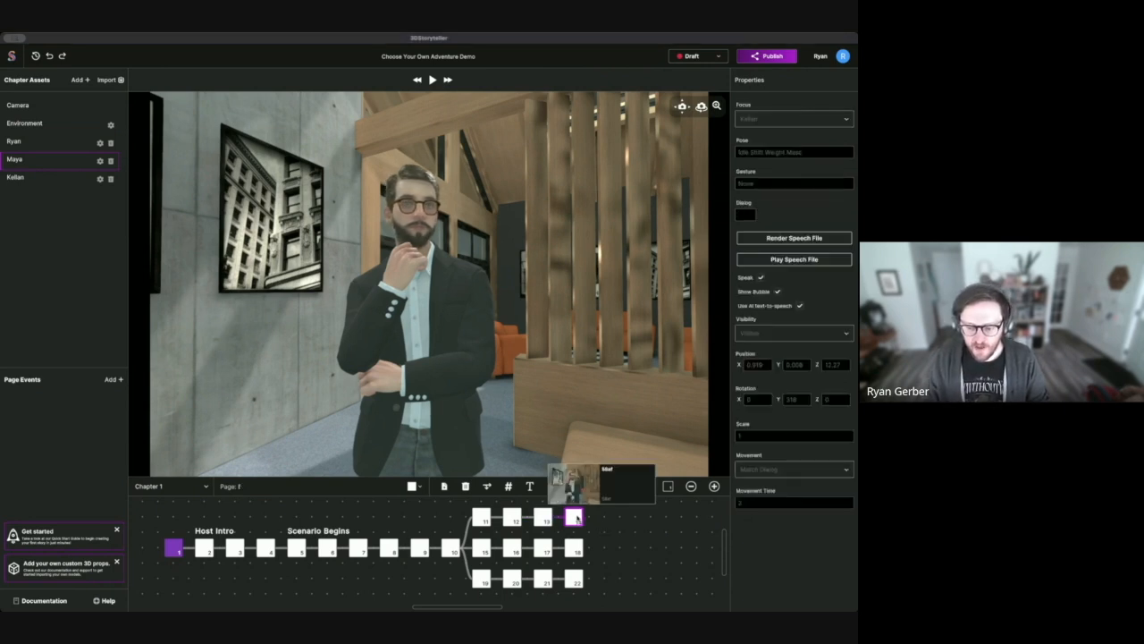
{"action": "left_click", "coordinate": [584, 518]}
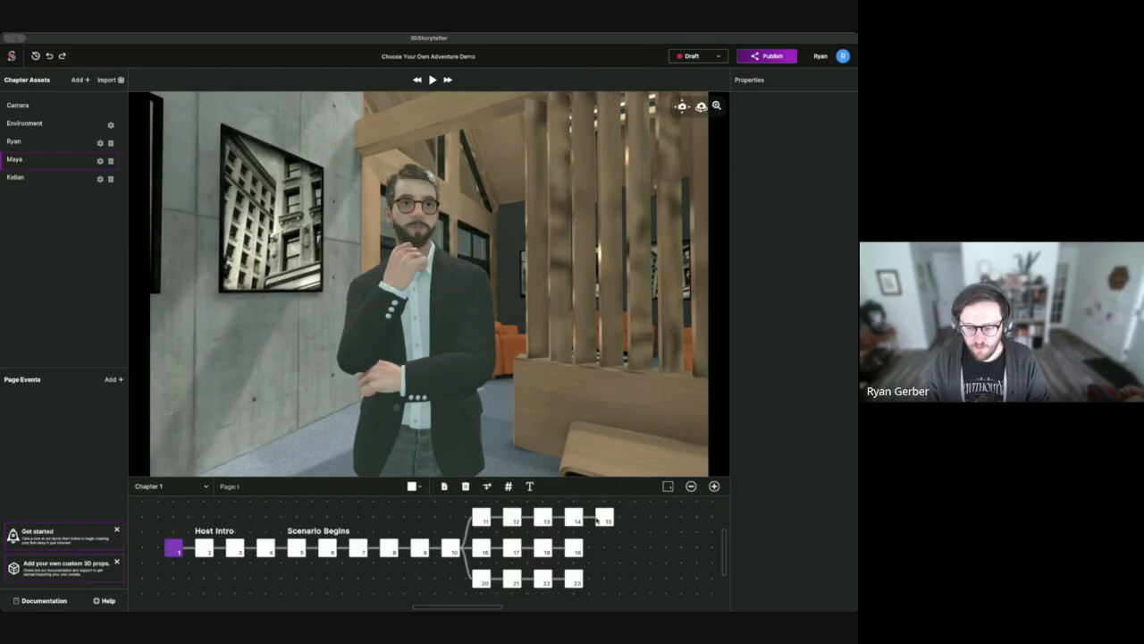
{"action": "left_click_drag", "start_coordinate": [606, 521], "coordinate": [621, 551]}
{"action": "left_click", "coordinate": [573, 551]}
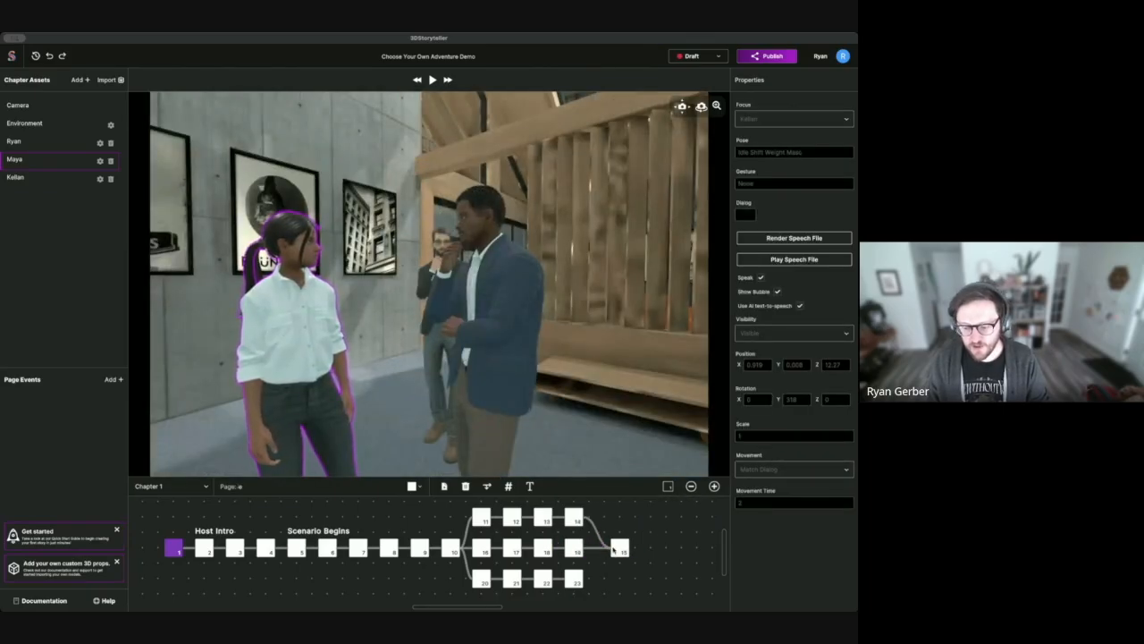
{"action": "left_click", "coordinate": [577, 579]}
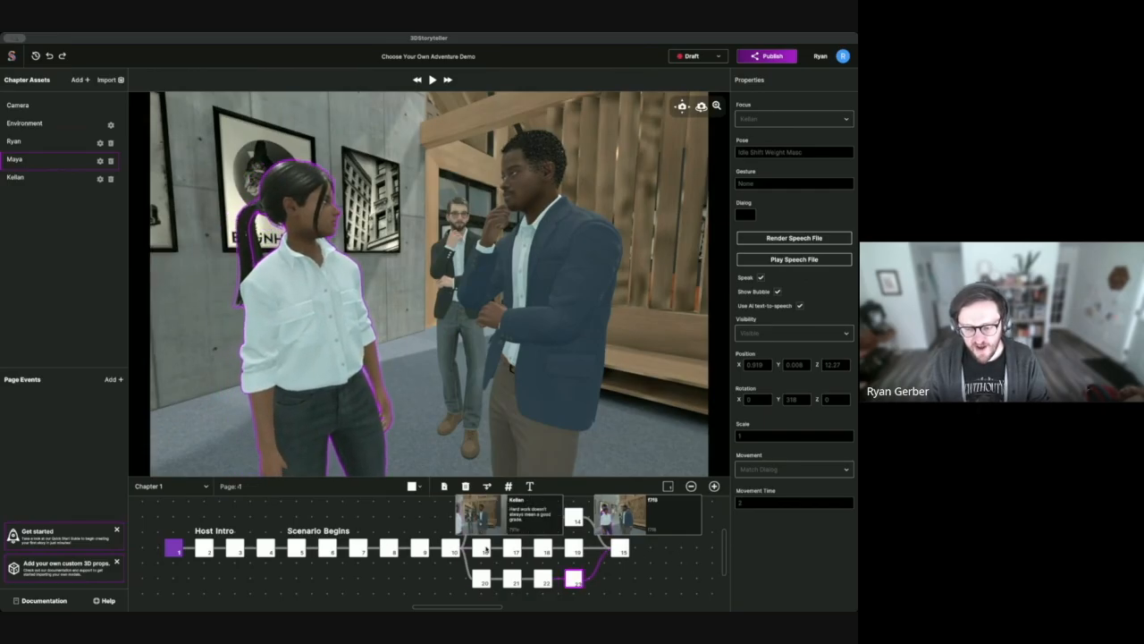
Step: Review which page each answer of page 10's multiple-choice event leads to, and check the merged page 15
{"action": "left_click", "coordinate": [449, 547]}
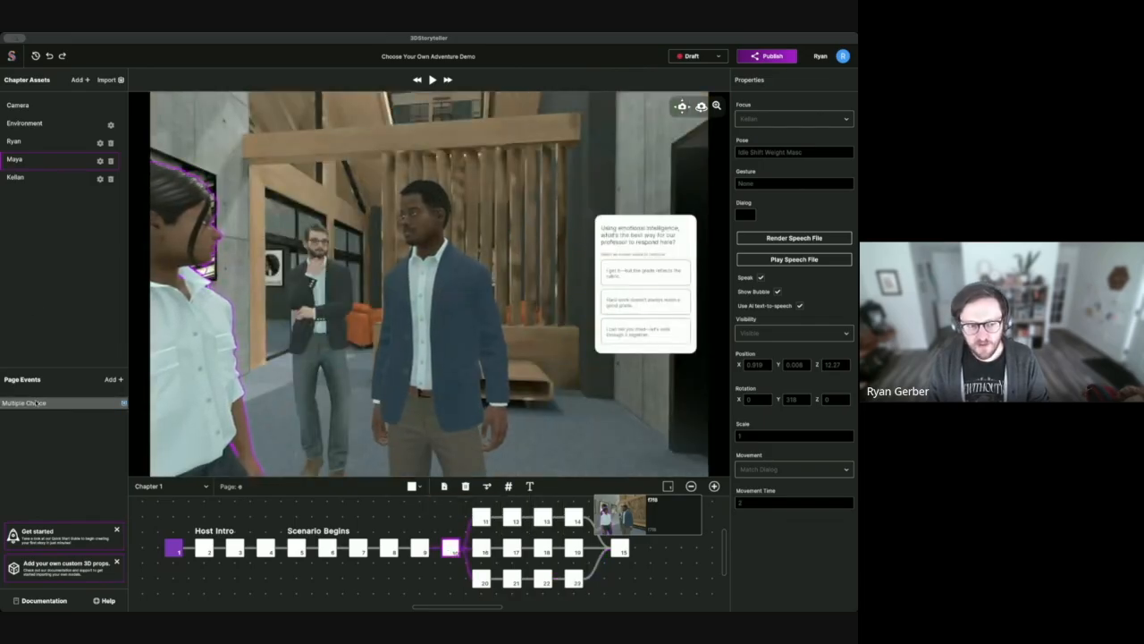
{"action": "left_click", "coordinate": [80, 403]}
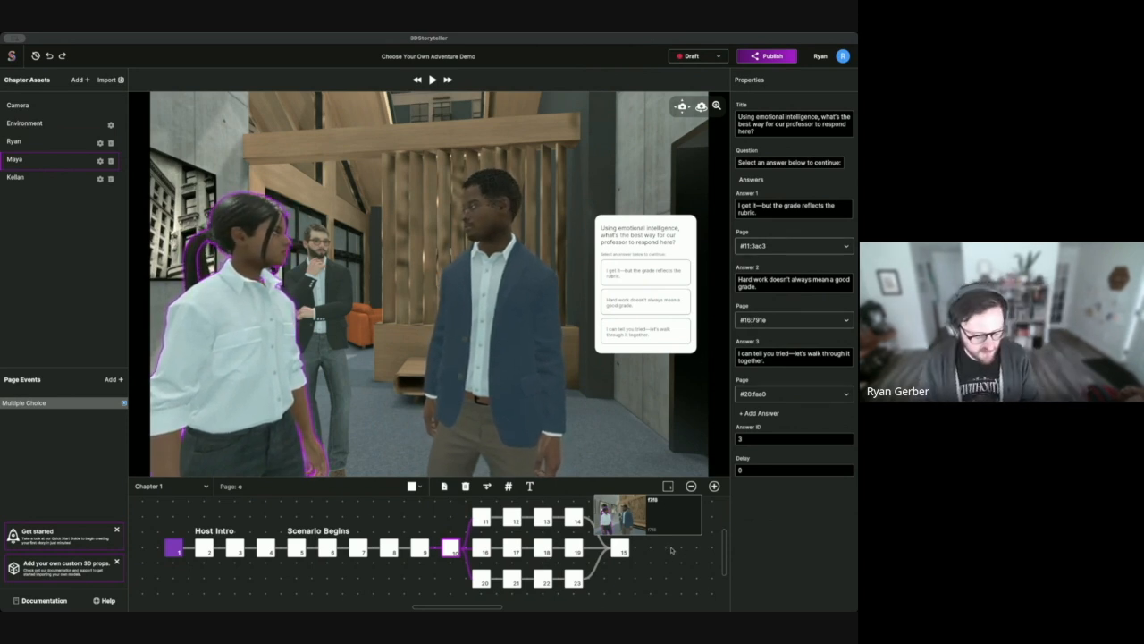
{"action": "left_click", "coordinate": [621, 548]}
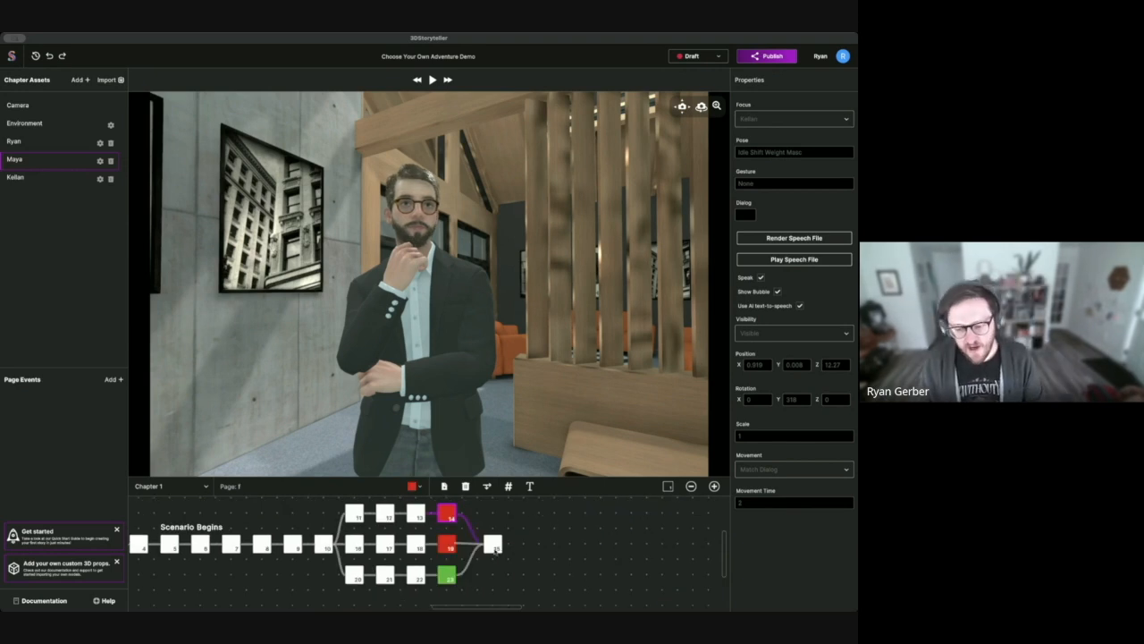
Step: Add a page following the merged page 15, and delete both of these pages
{"action": "mouse_move", "coordinate": [497, 546]}
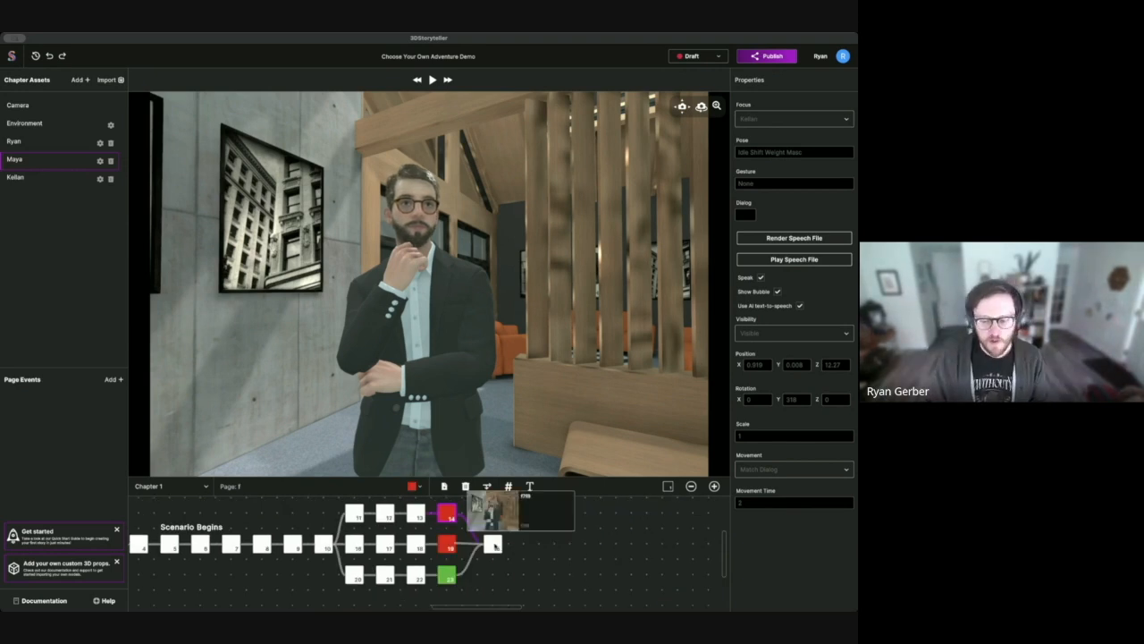
{"action": "left_click", "coordinate": [496, 547]}
{"action": "left_click", "coordinate": [505, 543]}
{"action": "left_click_drag", "start_coordinate": [559, 531], "coordinate": [484, 560]}
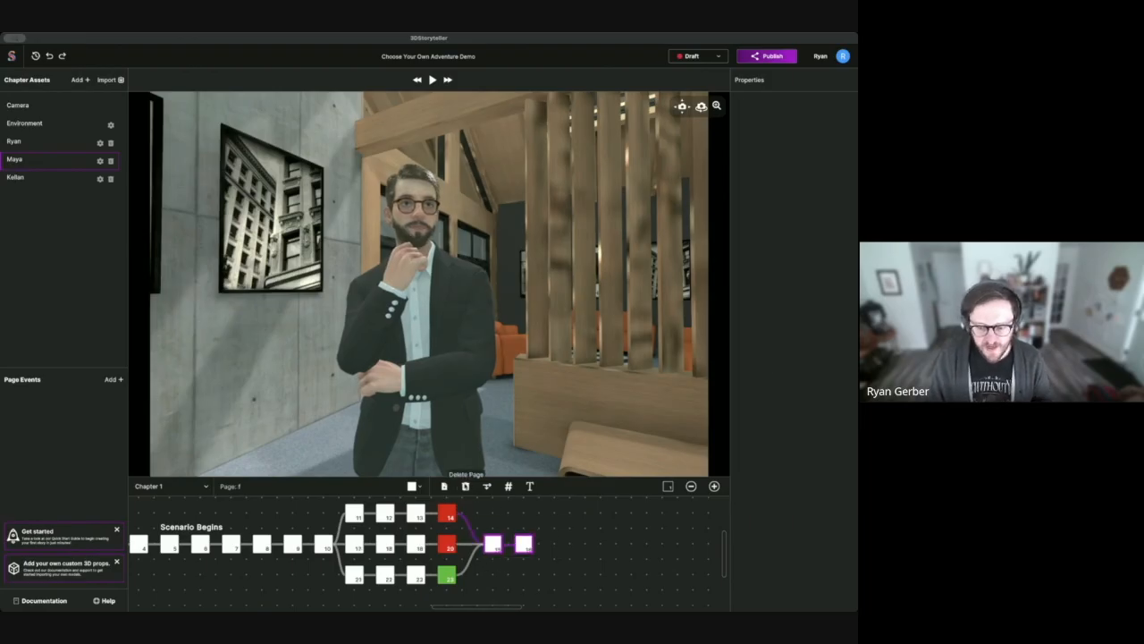
{"action": "left_click", "coordinate": [465, 485]}
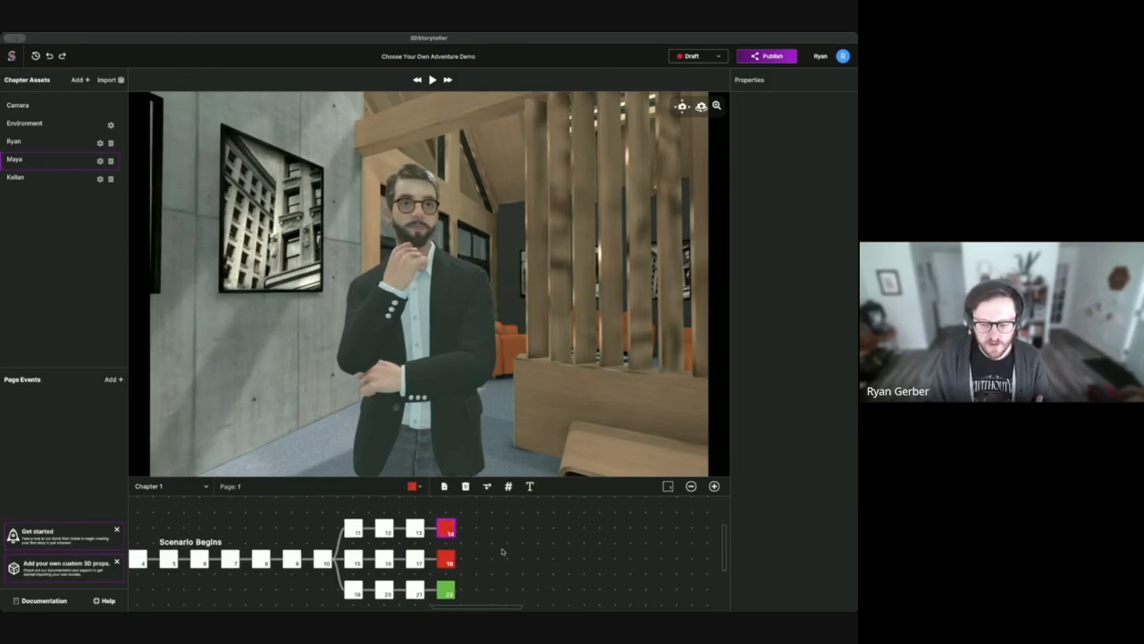
Step: Add a page following red page 14 and connect the middle branch's red end page to it
{"action": "left_click", "coordinate": [457, 534]}
{"action": "left_click", "coordinate": [447, 565]}
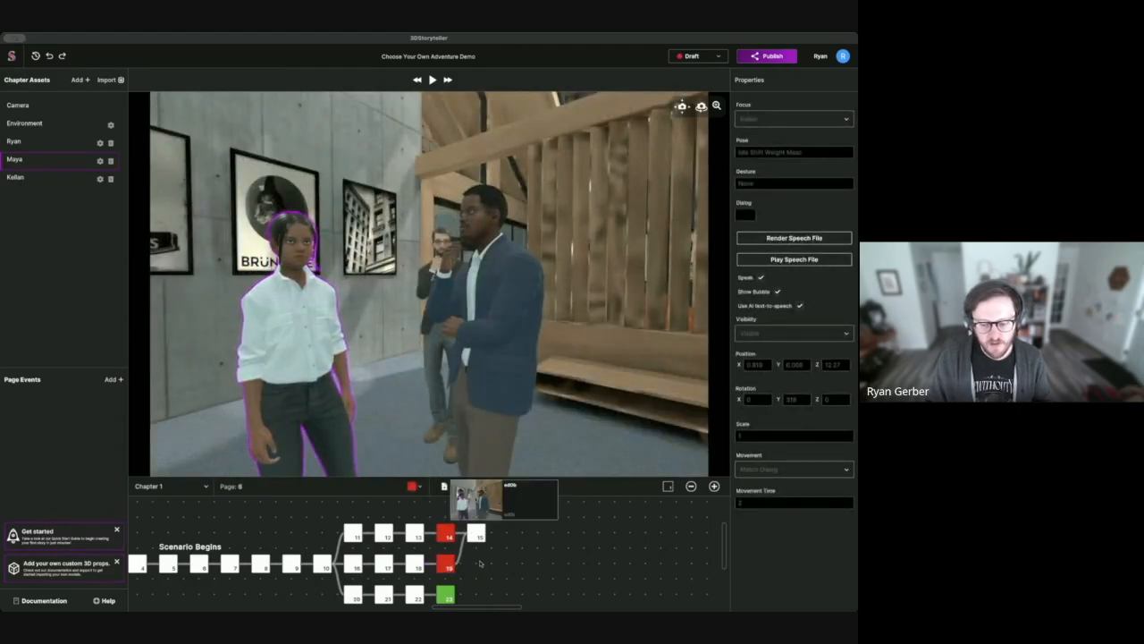
Step: Add three consecutive pages, 24 to 26, following green page 23 in the bottom branch
{"action": "scroll", "coordinate": [455, 549], "scroll_direction": "down", "scroll_amount": 1}
{"action": "left_click", "coordinate": [447, 555]}
{"action": "left_click", "coordinate": [450, 555]}
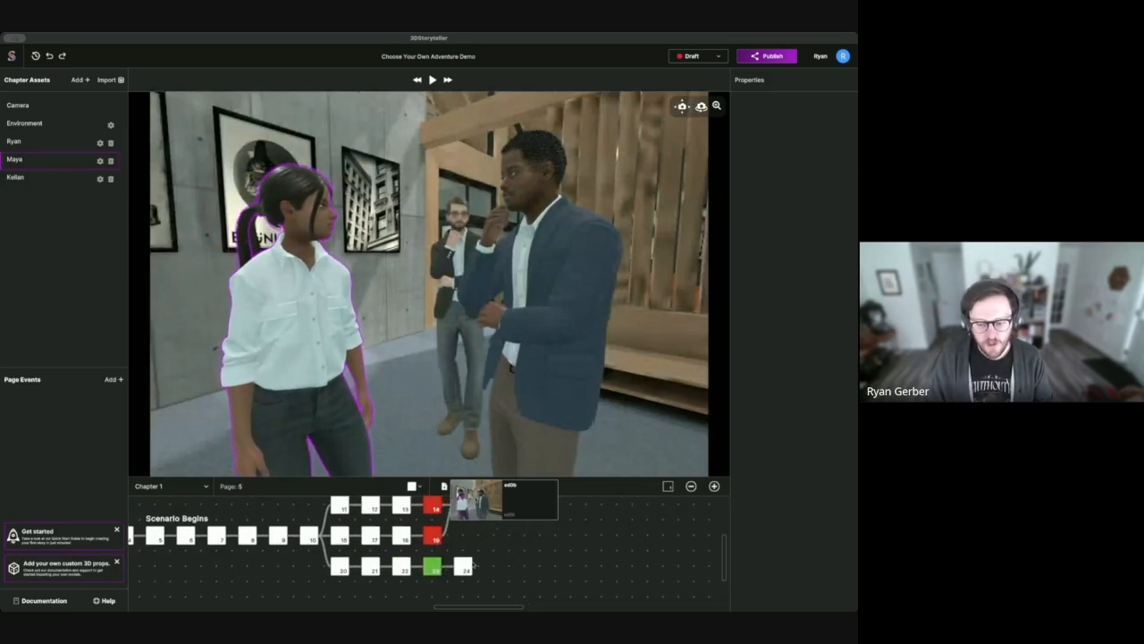
{"action": "left_click", "coordinate": [464, 567]}
{"action": "left_click", "coordinate": [479, 568]}
{"action": "left_click", "coordinate": [496, 568]}
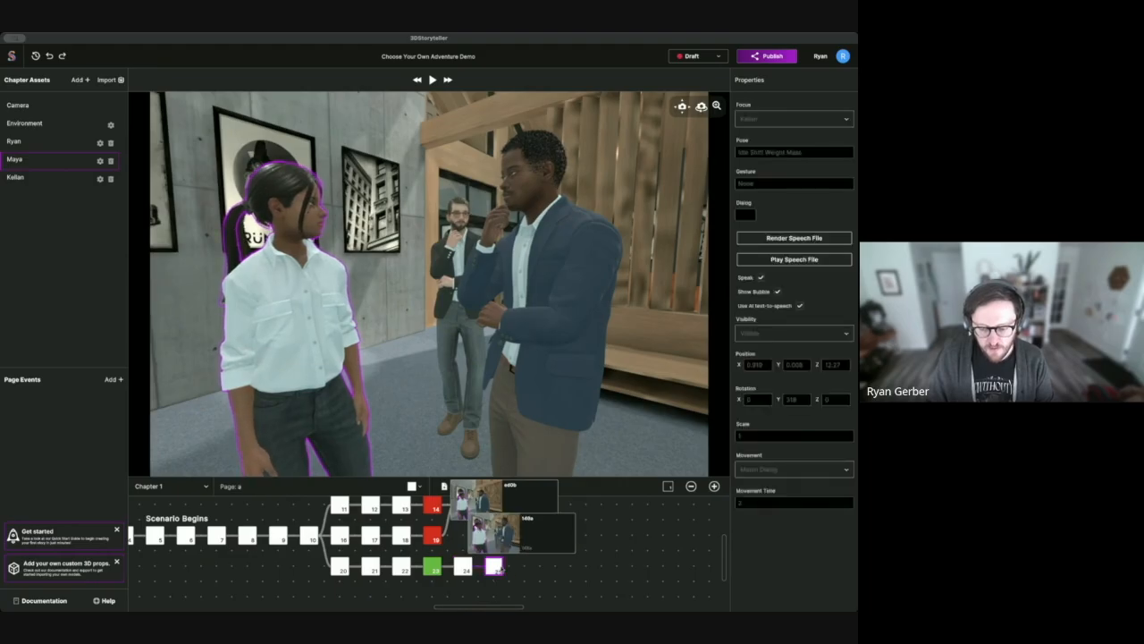
{"action": "left_click", "coordinate": [510, 567]}
{"action": "left_click", "coordinate": [525, 568]}
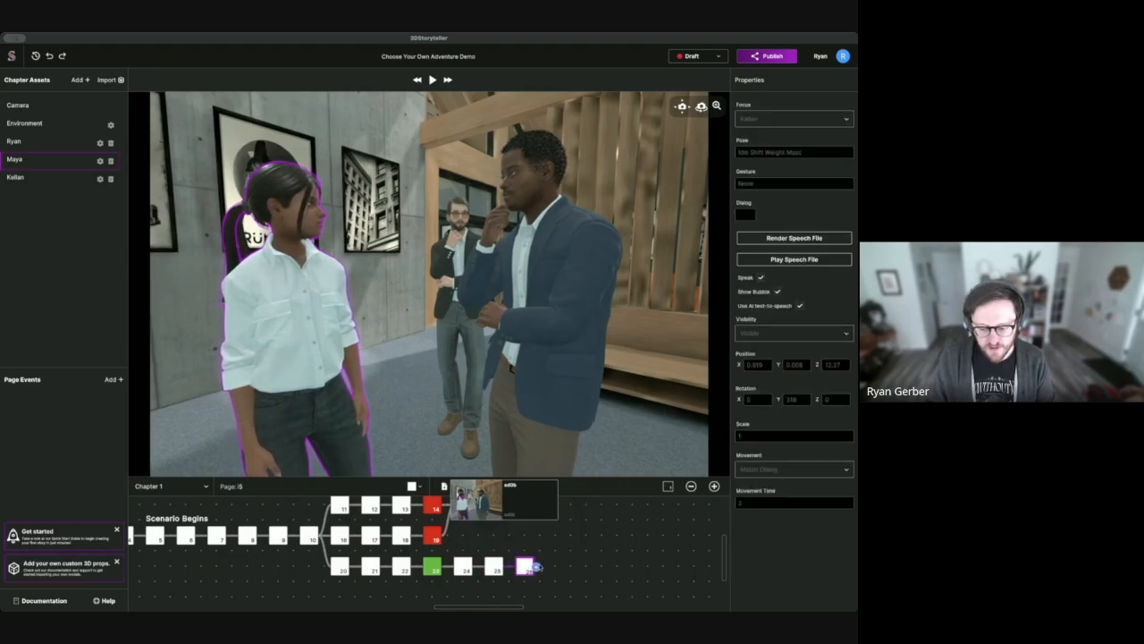
Step: Branch page 26 into three paths and stack their first pages vertically, with the middle one level with page 26
{"action": "left_click_drag", "start_coordinate": [536, 567], "coordinate": [548, 550]}
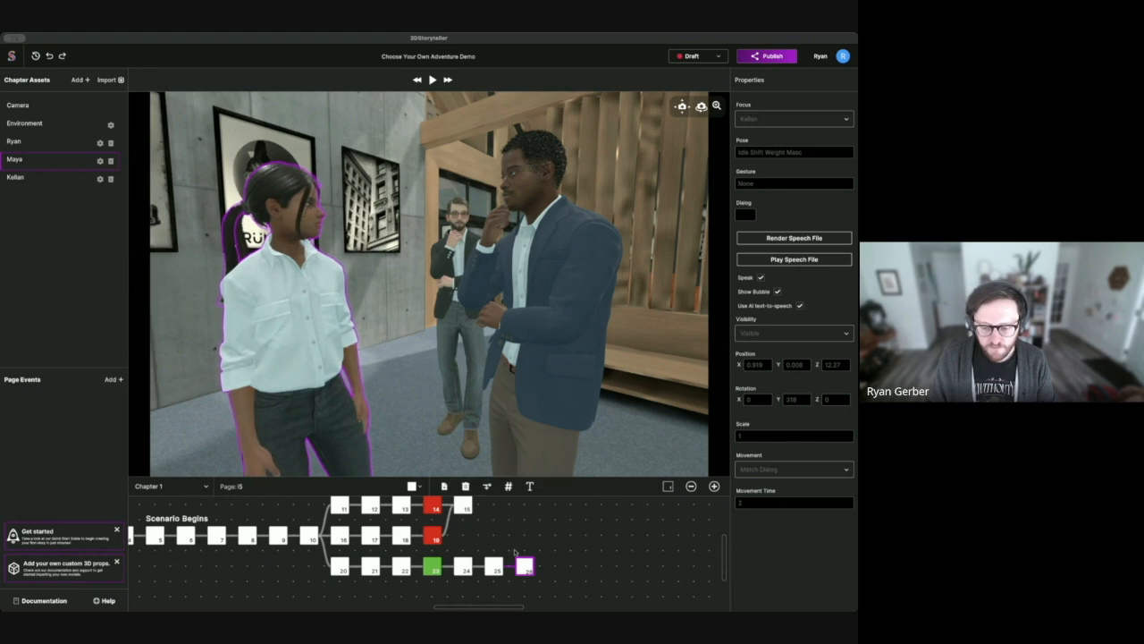
{"action": "left_click", "coordinate": [487, 486]}
{"action": "left_click", "coordinate": [527, 568]}
{"action": "left_click", "coordinate": [486, 485]}
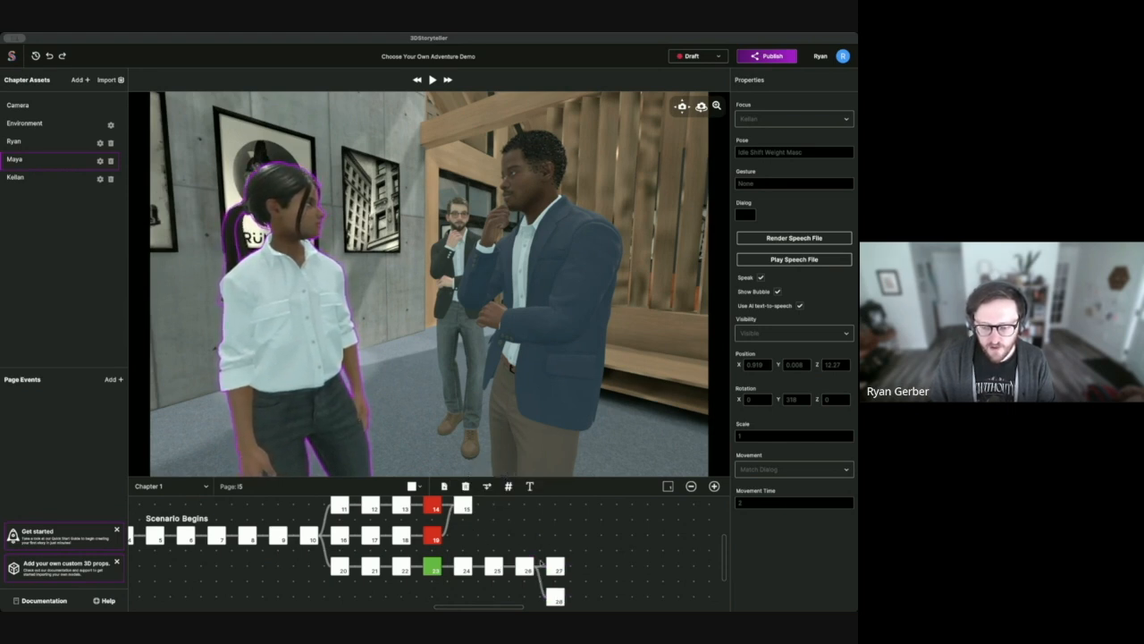
{"action": "left_click_drag", "start_coordinate": [554, 542], "coordinate": [564, 568]}
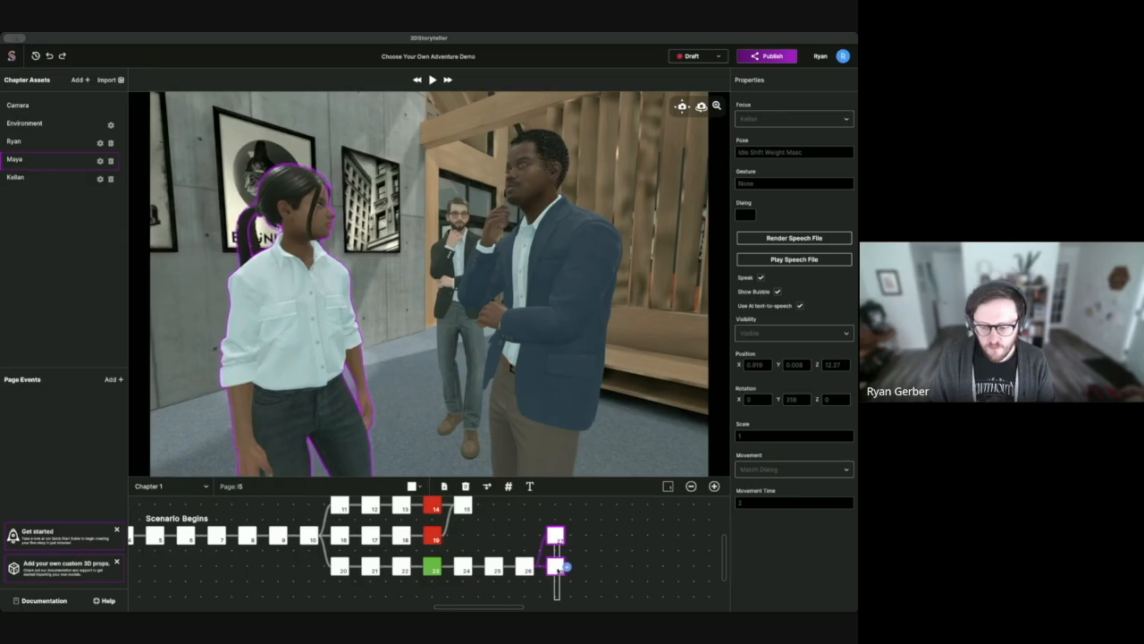
{"action": "left_click", "coordinate": [527, 568]}
{"action": "left_click", "coordinate": [486, 486]}
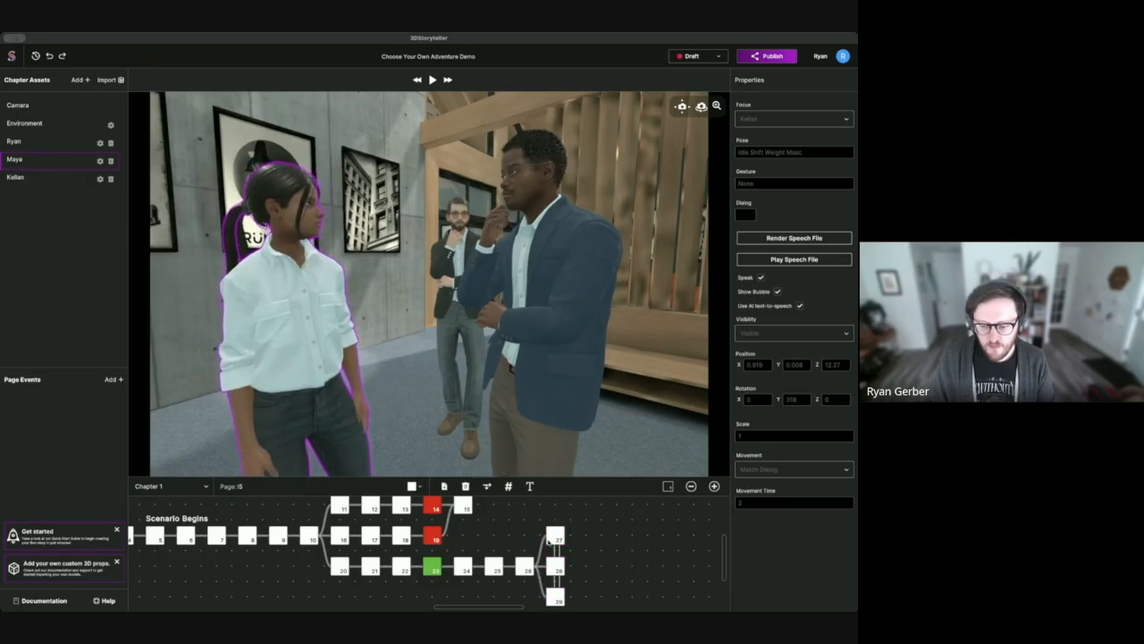
Step: Add a page link following page 15 and choose its target page from Chapter 1
{"action": "scroll", "coordinate": [599, 549], "scroll_direction": "up", "scroll_amount": 1}
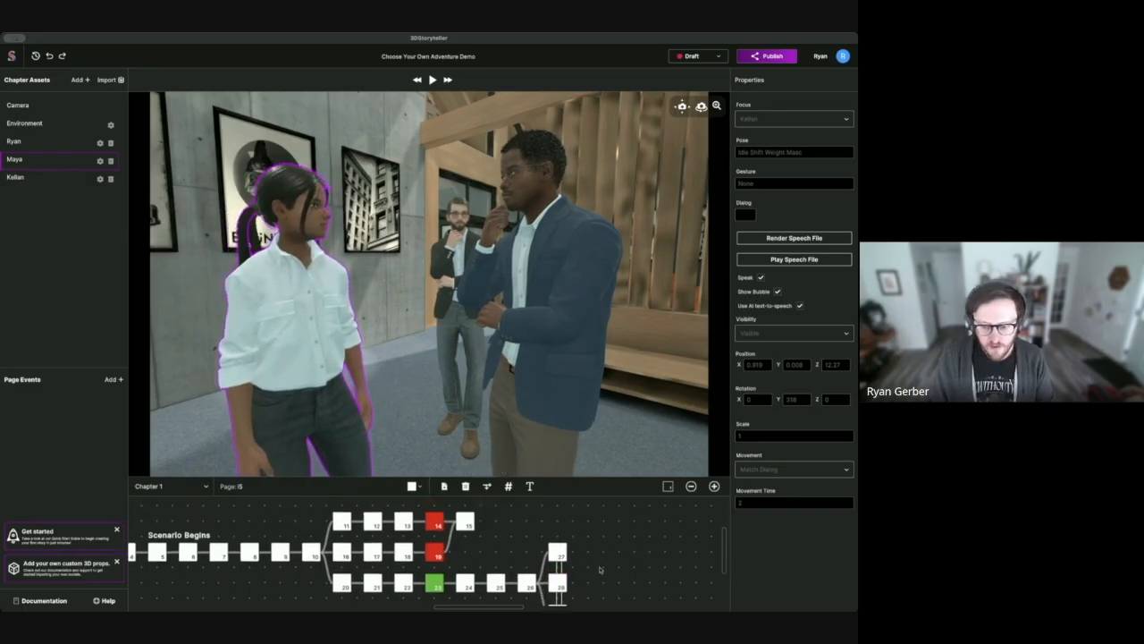
{"action": "left_click", "coordinate": [469, 540]}
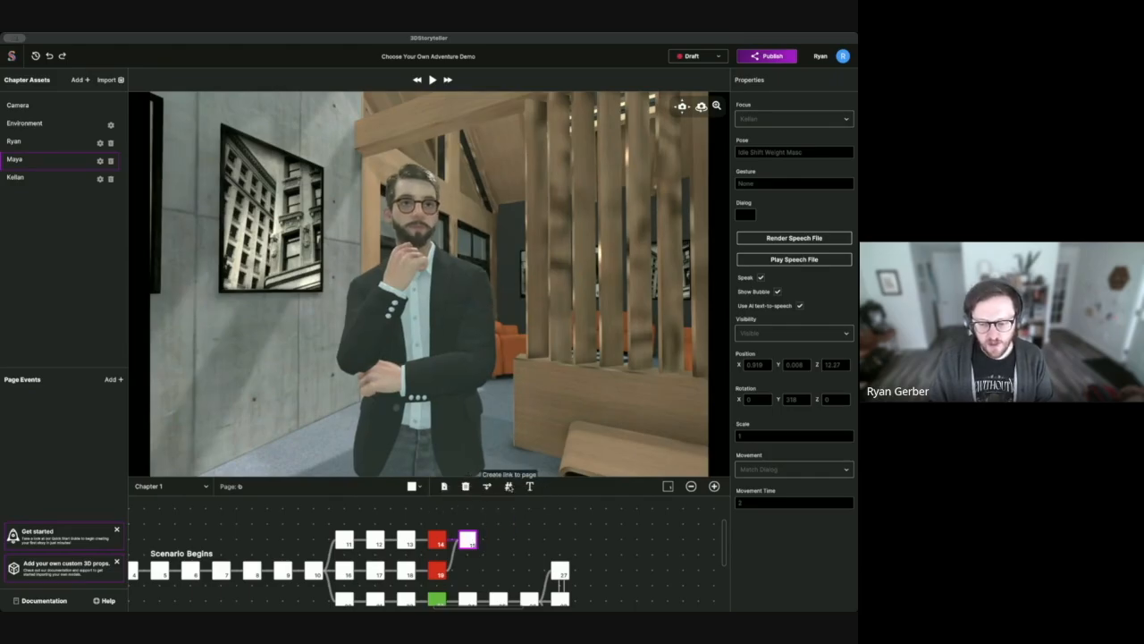
{"action": "left_click", "coordinate": [509, 486]}
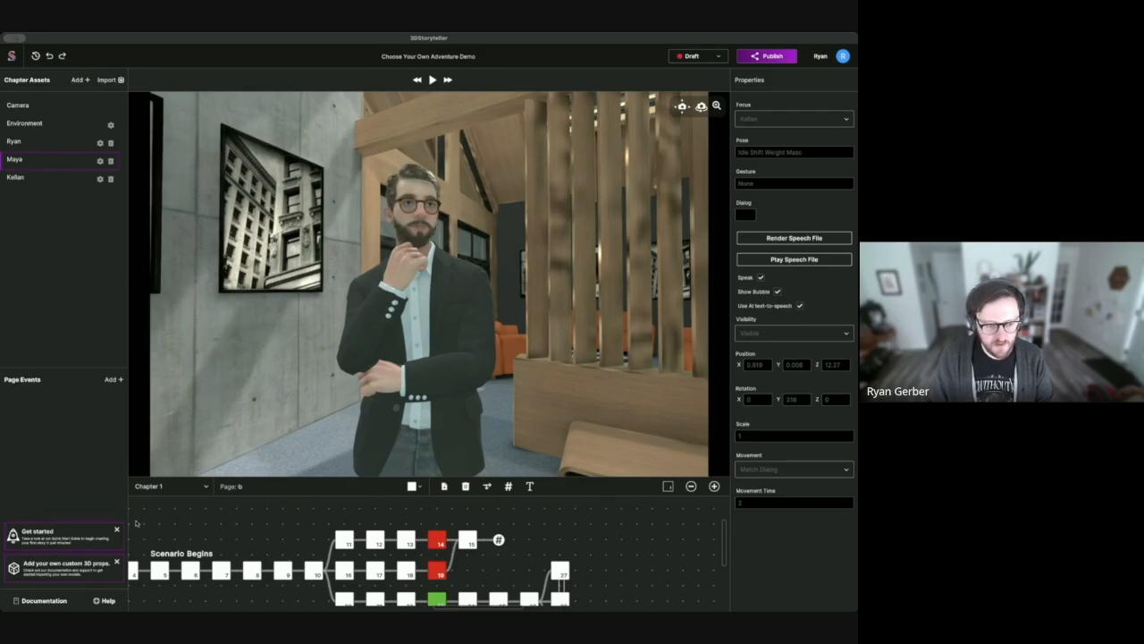
{"action": "left_click", "coordinate": [499, 540]}
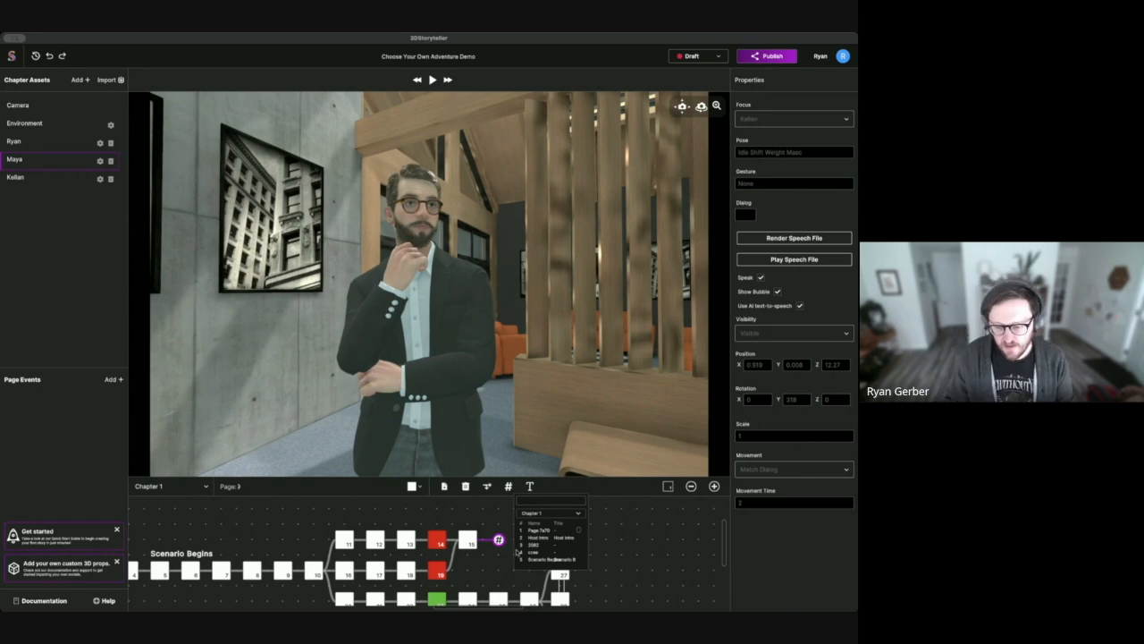
{"action": "scroll", "coordinate": [549, 549], "scroll_direction": "down", "scroll_amount": 2}
{"action": "left_click", "coordinate": [533, 550]}
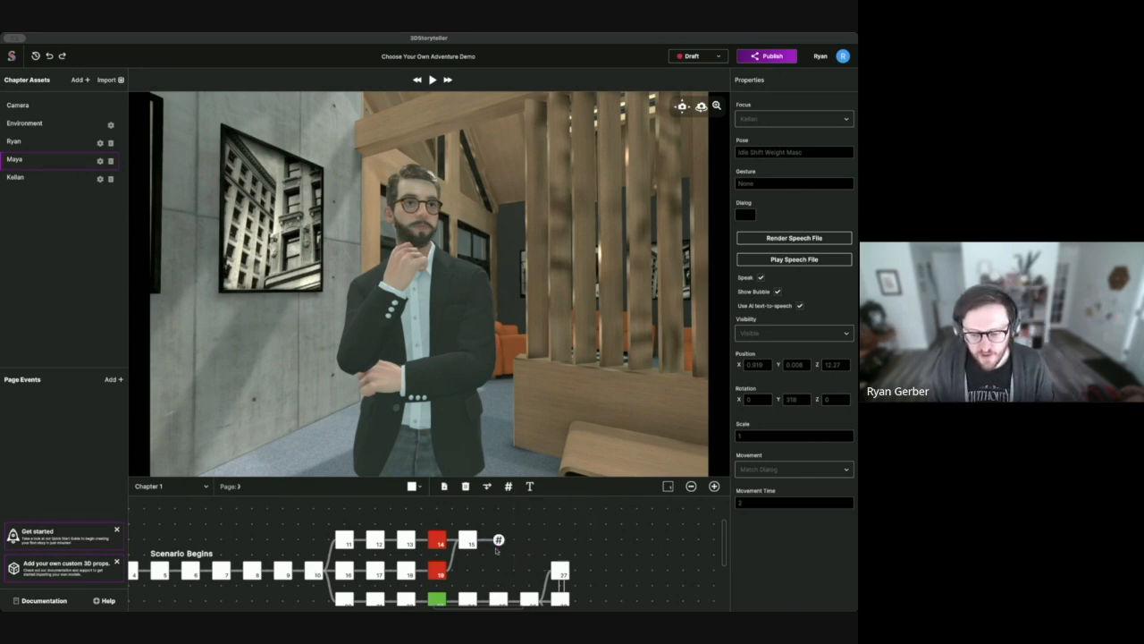
Step: Enlarge the timeline area so that all branches down to page 29 fit in view
{"action": "scroll", "coordinate": [428, 556], "scroll_direction": "down", "scroll_amount": 1}
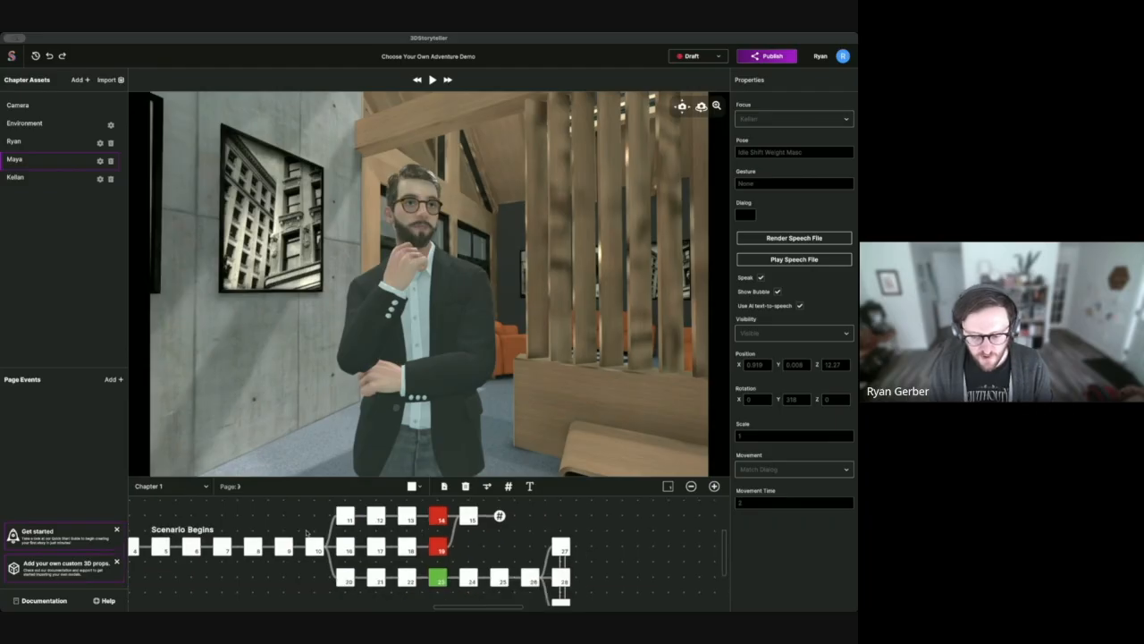
{"action": "left_click_drag", "start_coordinate": [612, 476], "coordinate": [615, 427]}
{"action": "scroll", "coordinate": [603, 506], "scroll_direction": "up", "scroll_amount": 1}
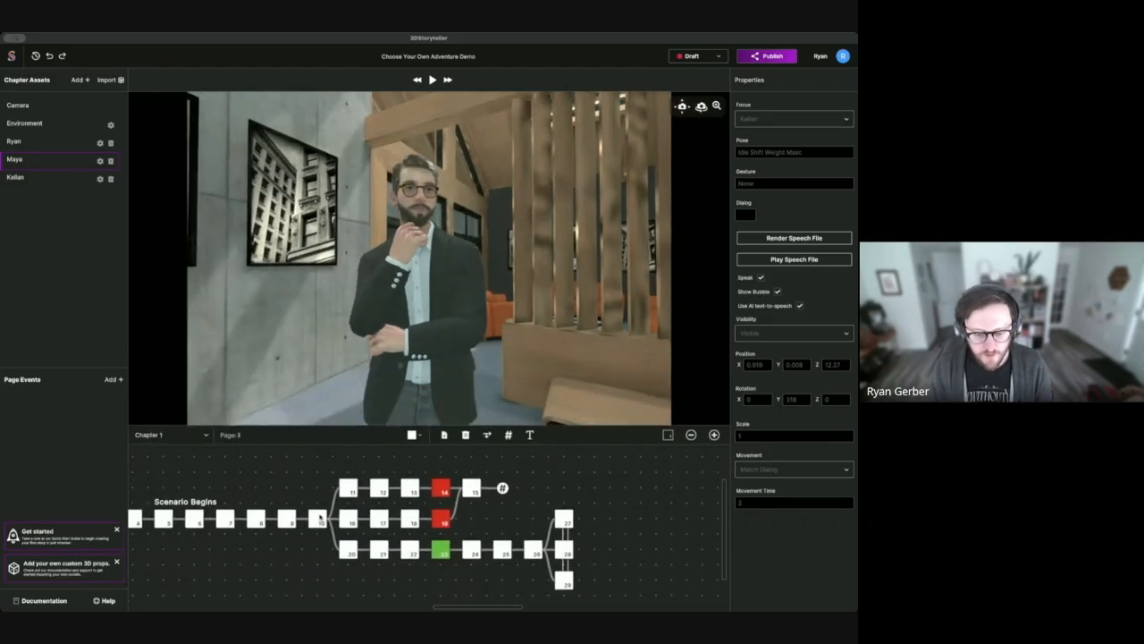
{"action": "mouse_move", "coordinate": [319, 520]}
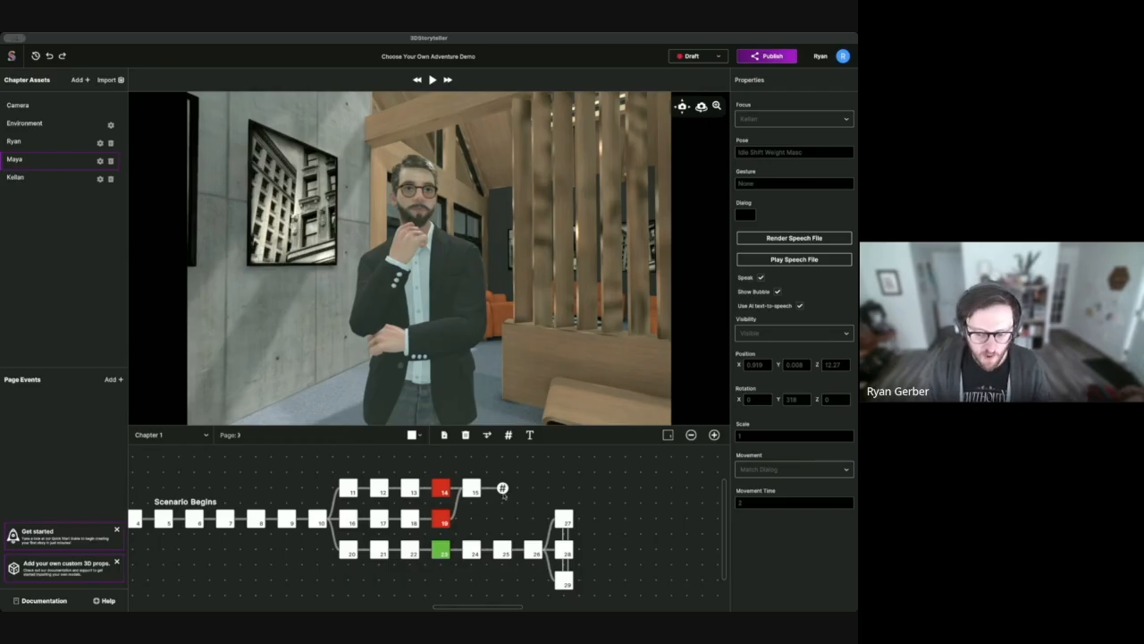
{"action": "mouse_move", "coordinate": [503, 492]}
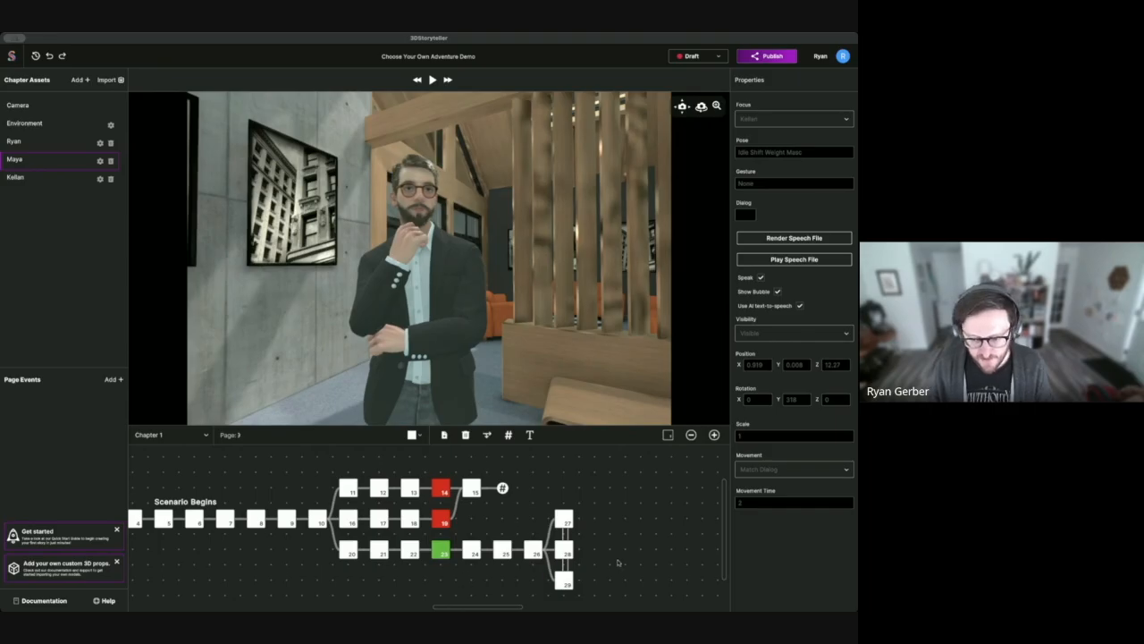
Step: Branch page 27 into two paths and place their first pages above and beyond it
{"action": "left_click_drag", "start_coordinate": [616, 564], "coordinate": [531, 507]}
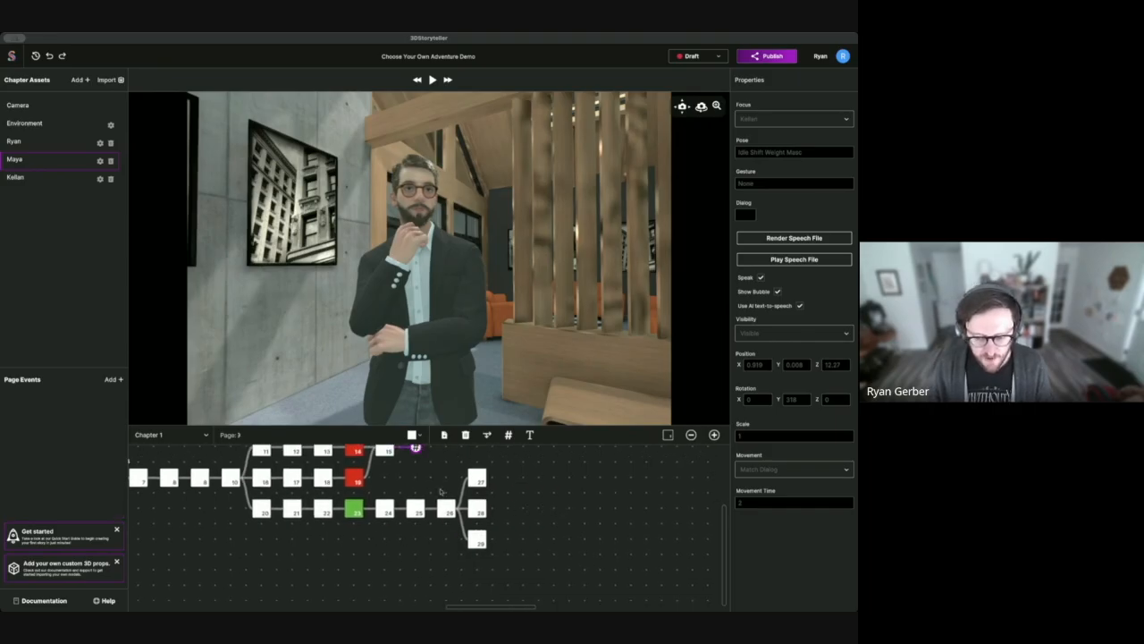
{"action": "left_click_drag", "start_coordinate": [518, 517], "coordinate": [446, 538]}
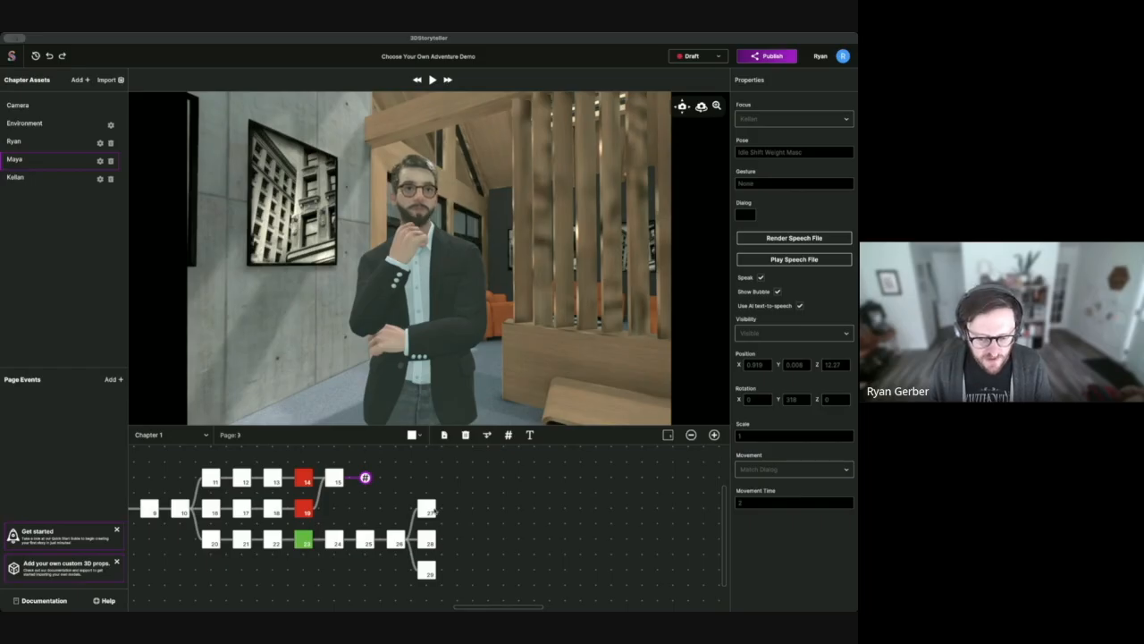
{"action": "left_click", "coordinate": [429, 511]}
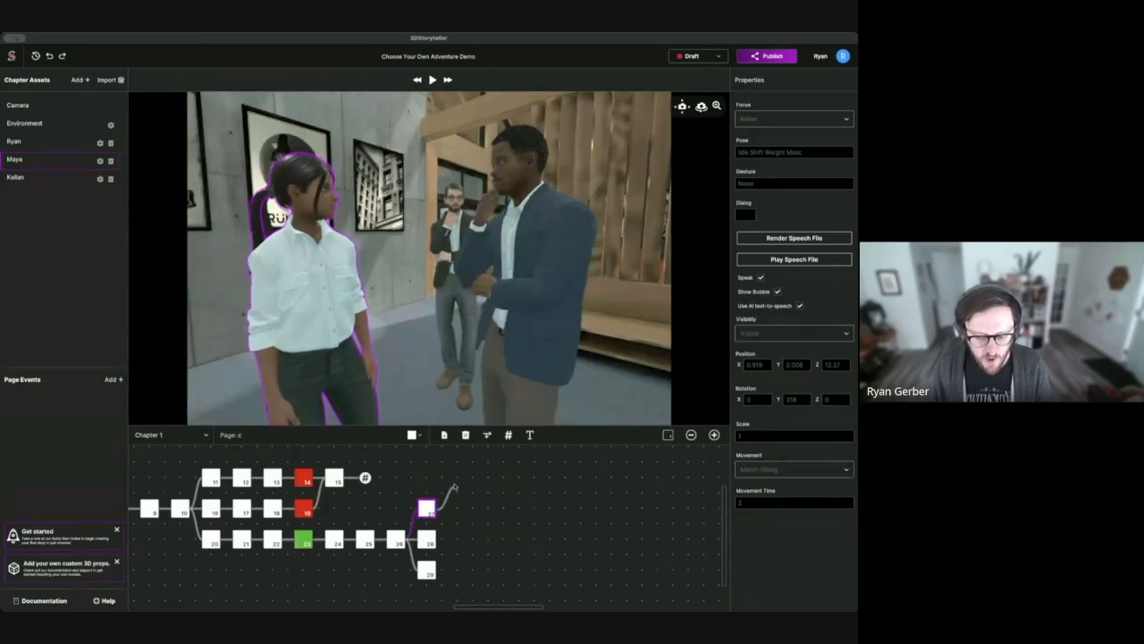
{"action": "left_click", "coordinate": [438, 509]}
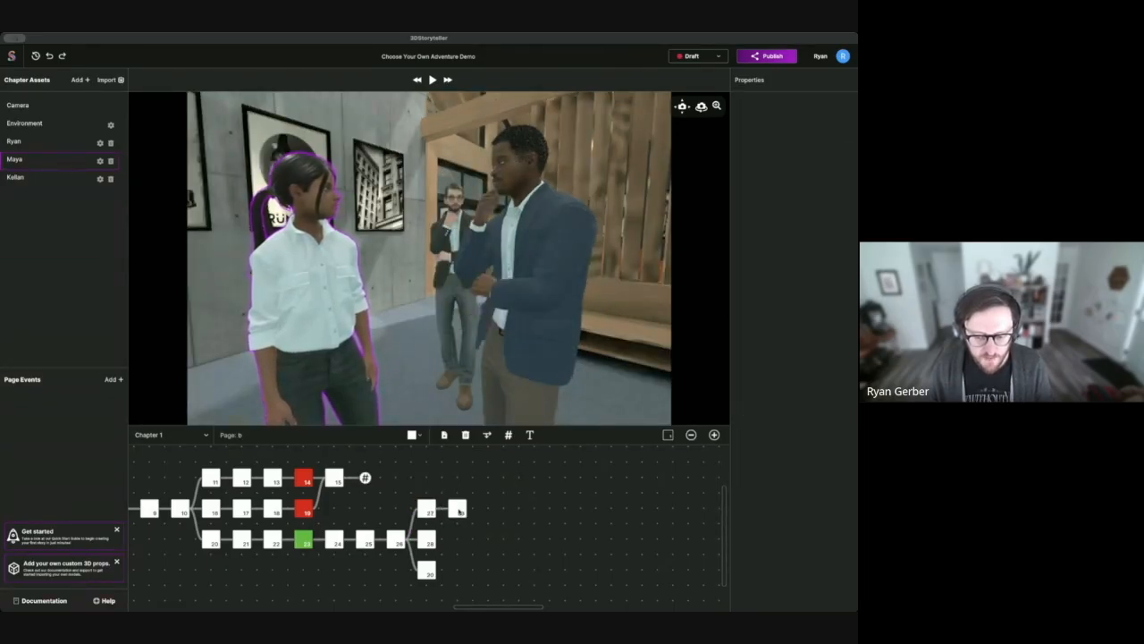
{"action": "left_click", "coordinate": [427, 509]}
{"action": "left_click", "coordinate": [487, 435]}
{"action": "mouse_move", "coordinate": [477, 489]}
{"action": "left_mouse_down"}
{"action": "mouse_move", "coordinate": [453, 546]}
{"action": "mouse_move", "coordinate": [457, 512]}
{"action": "mouse_move", "coordinate": [489, 483]}
{"action": "left_mouse_up"}
Step: Branch page 30 into two paths and place pages 31 and 32 further along, clear of page 27's branches
{"action": "left_click", "coordinate": [428, 540]}
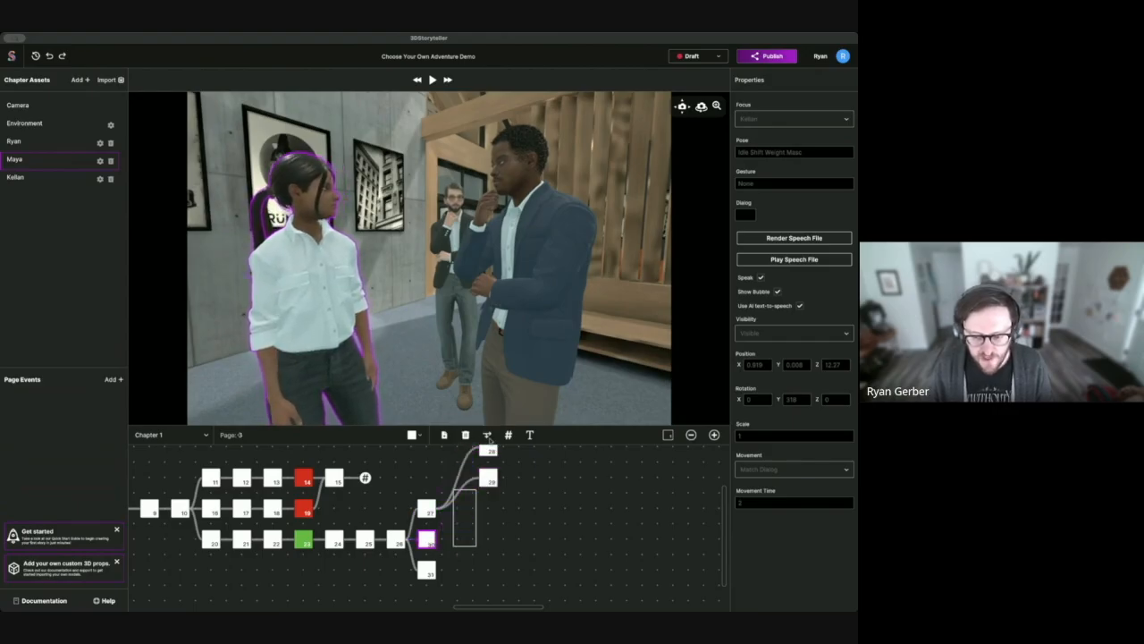
{"action": "mouse_move", "coordinate": [490, 447]}
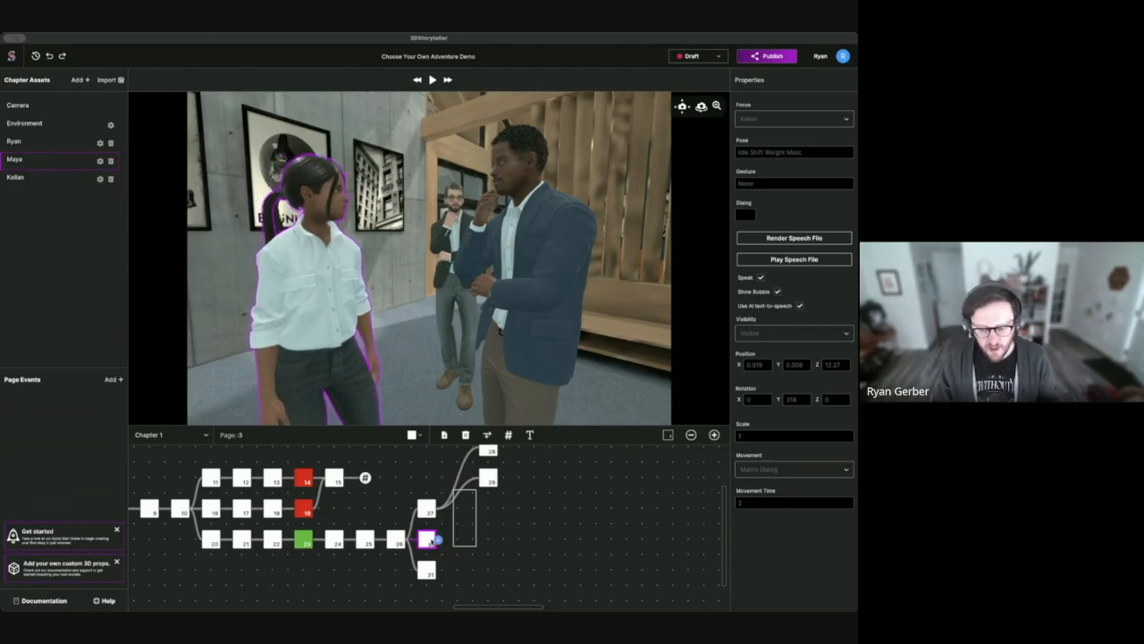
{"action": "left_click", "coordinate": [494, 434]}
{"action": "left_click_drag", "start_coordinate": [457, 543], "coordinate": [525, 523]}
{"action": "left_click", "coordinate": [425, 539]}
{"action": "left_click", "coordinate": [487, 434]}
{"action": "left_click_drag", "start_coordinate": [457, 541], "coordinate": [519, 541]}
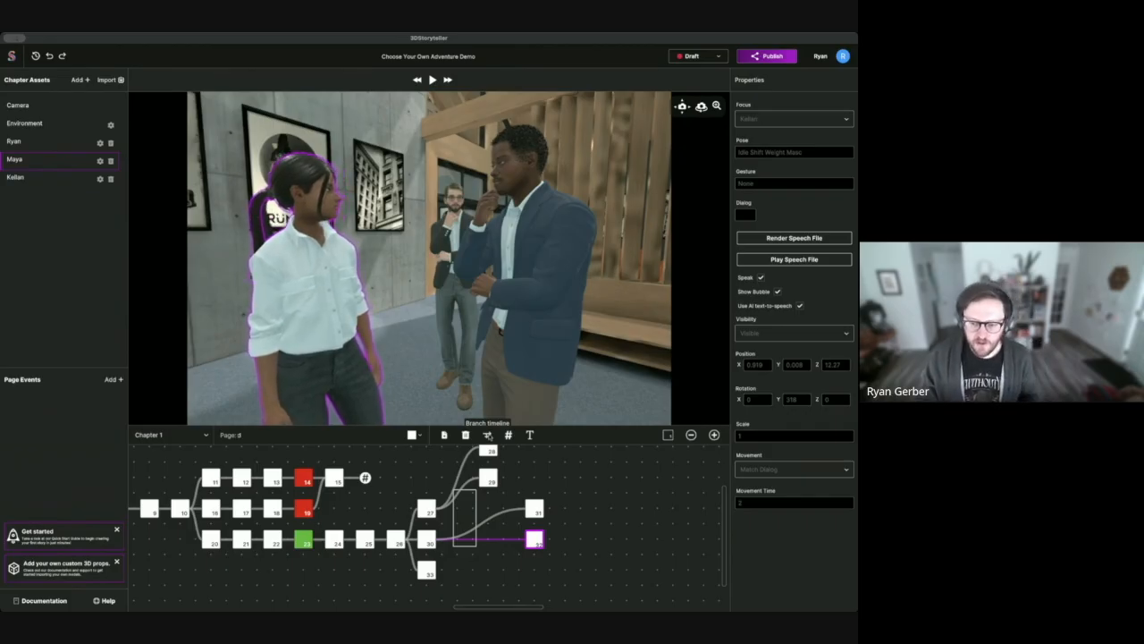
Step: Add a page following page 32, connect page 31 to it, and place it between their two rows
{"action": "left_click", "coordinate": [487, 434]}
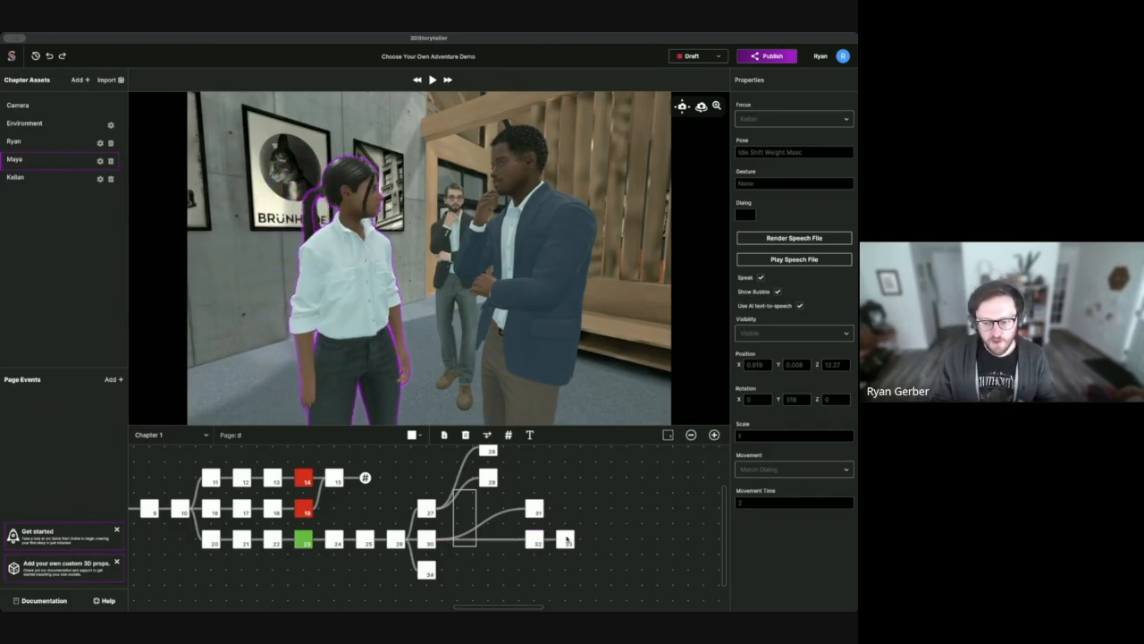
{"action": "left_click", "coordinate": [536, 510]}
{"action": "left_click_drag", "start_coordinate": [545, 509], "coordinate": [565, 526]}
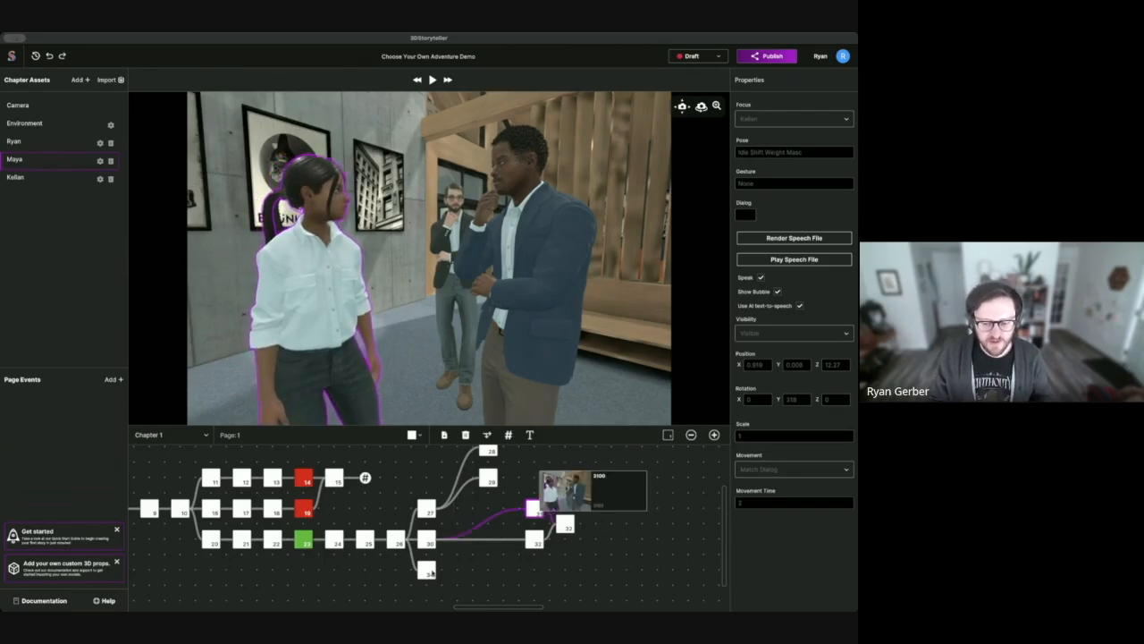
Step: Check the start of the story timeline, and switch to the Hero's Journey Map board to look over its flow from Origin to Recap
{"action": "left_click", "coordinate": [625, 556]}
{"action": "left_click_drag", "start_coordinate": [385, 523], "coordinate": [536, 545]}
{"action": "left_click_drag", "start_coordinate": [268, 543], "coordinate": [289, 534]}
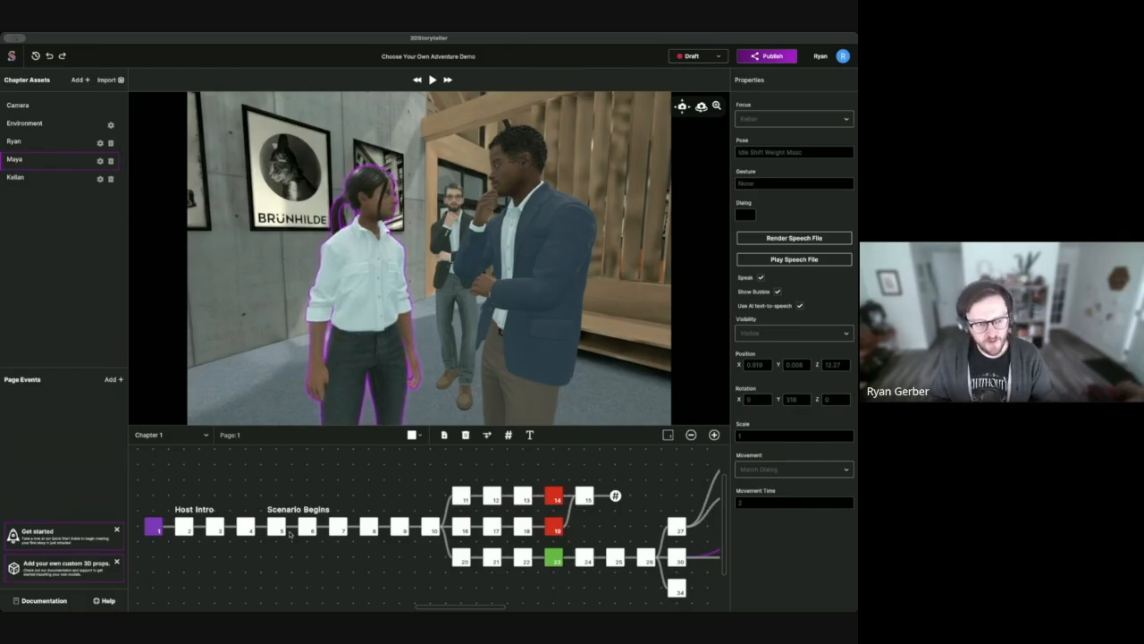
{"action": "key", "text": "super+Tab"}
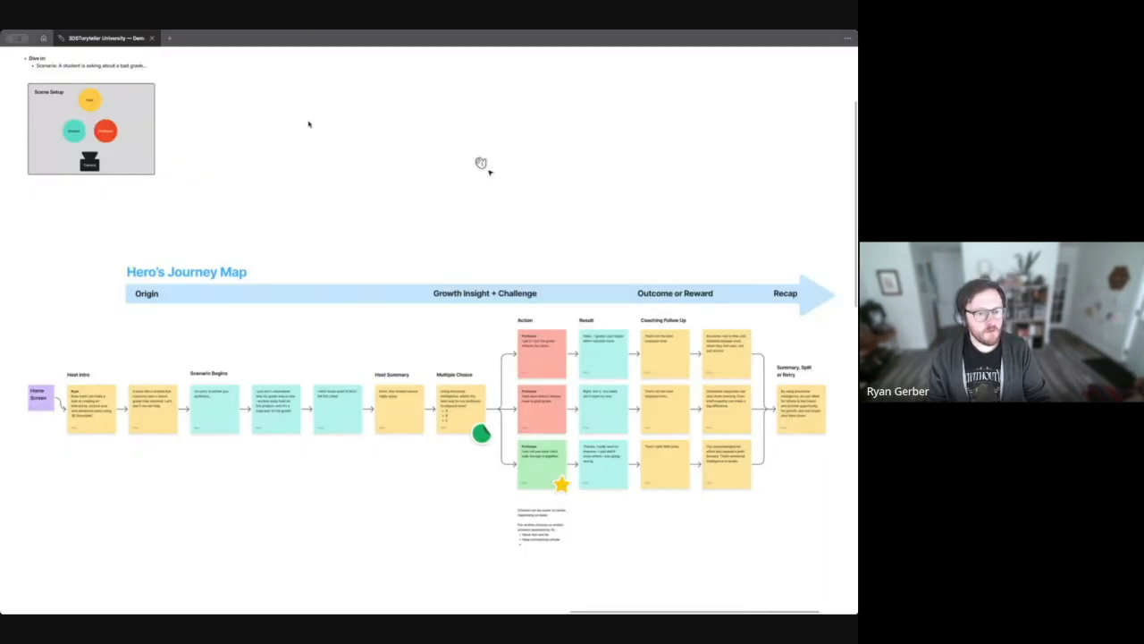
{"action": "scroll", "coordinate": [430, 235], "scroll_direction": "down", "scroll_amount": 3, "text": "ctrl"}
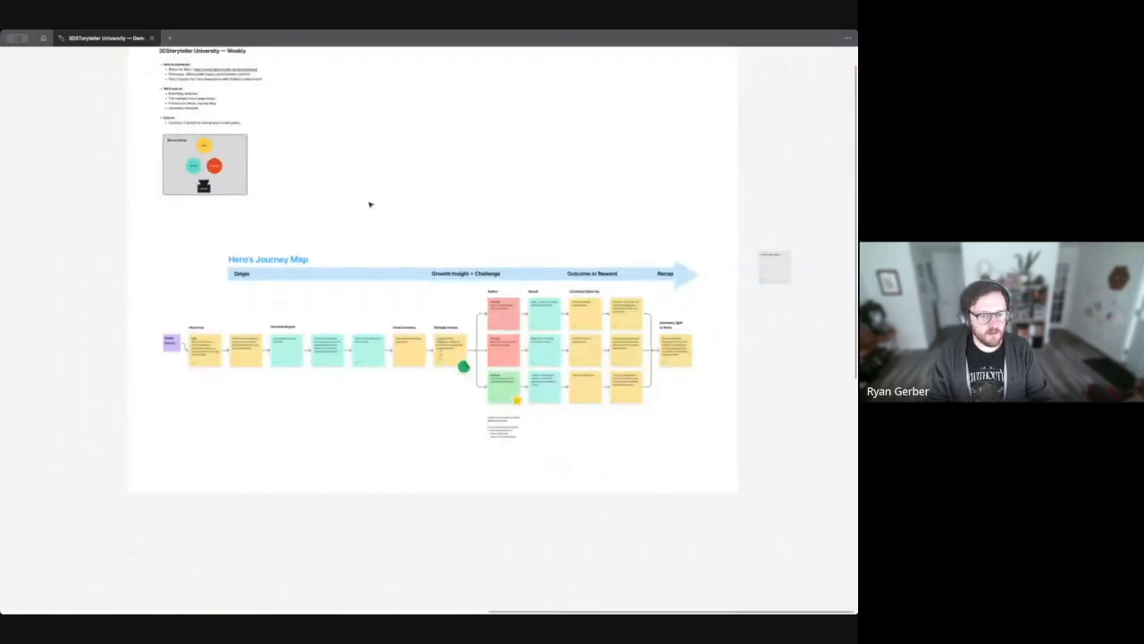
{"action": "middle_click_drag", "start_coordinate": [368, 205], "coordinate": [378, 275]}
{"action": "scroll", "coordinate": [362, 446], "scroll_direction": "up", "scroll_amount": 3, "text": "ctrl"}
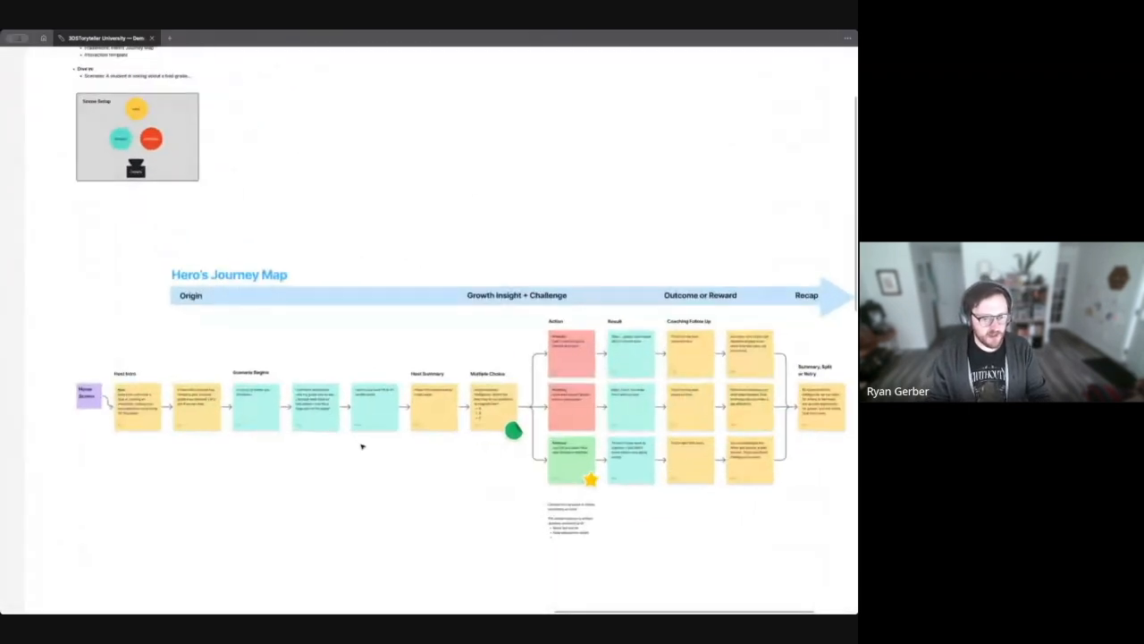
{"action": "middle_click_drag", "start_coordinate": [343, 440], "coordinate": [259, 401]}
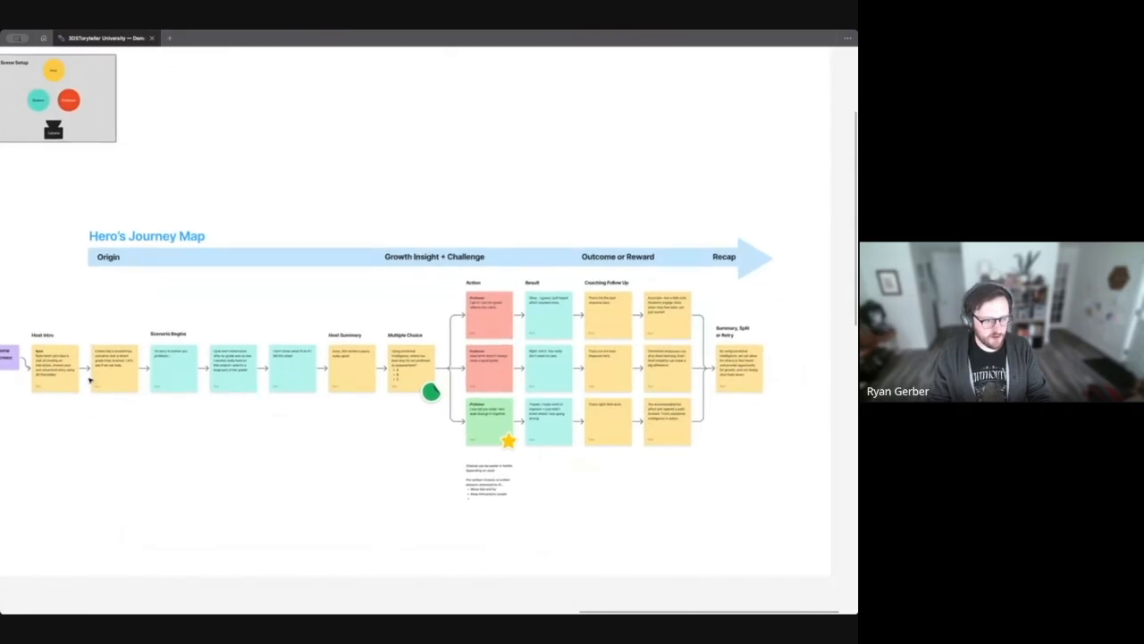